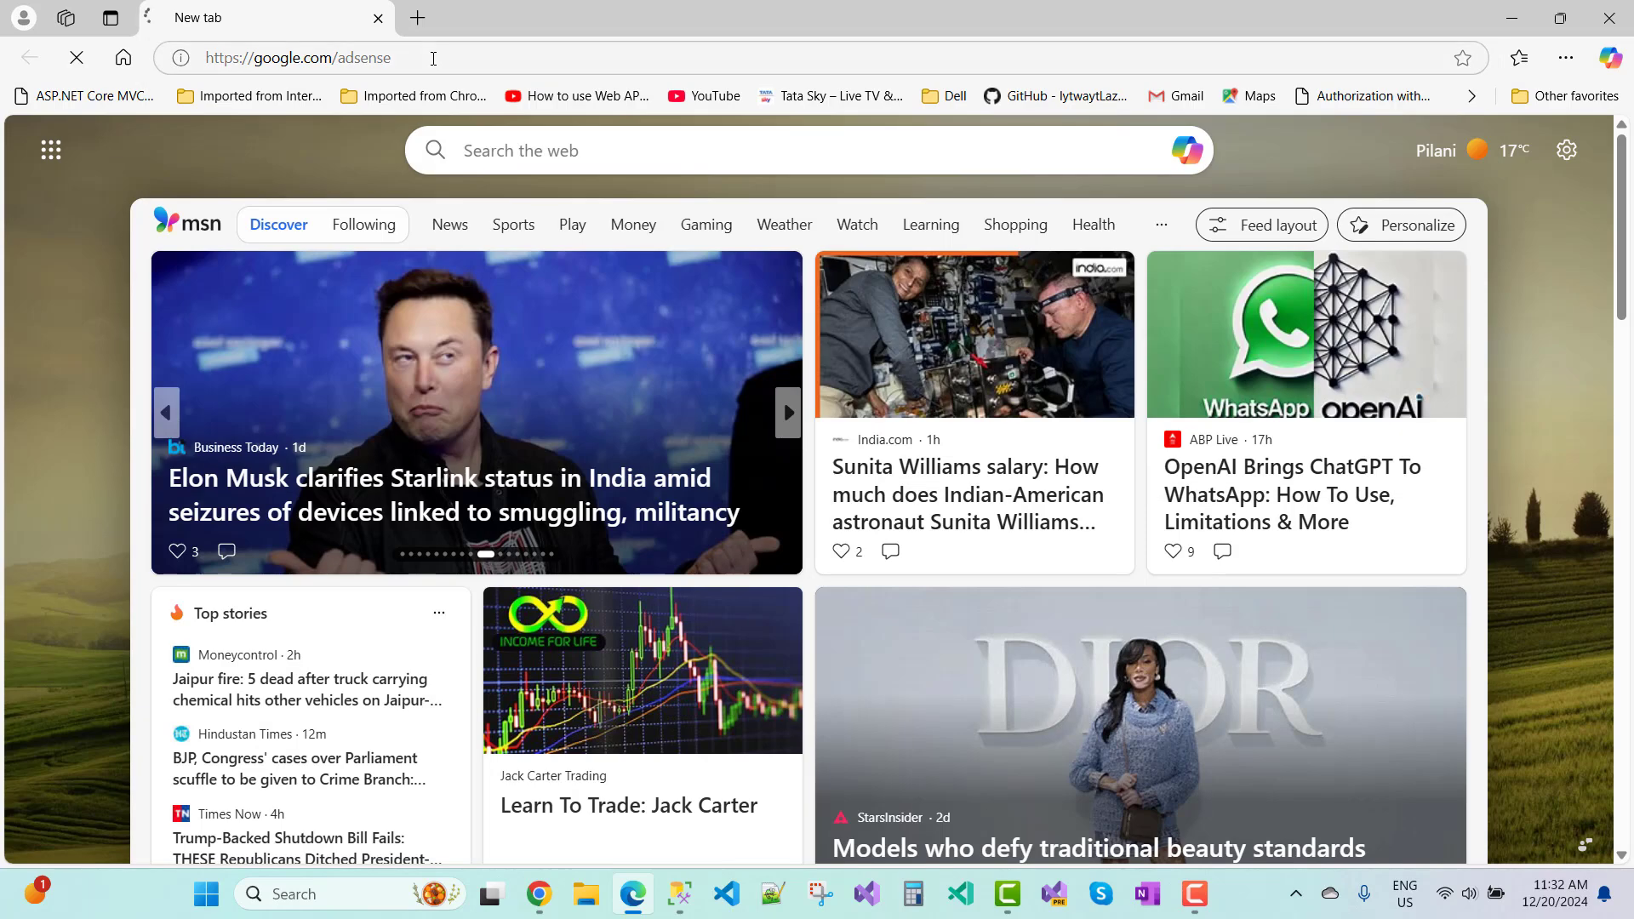
Open a new tab, close the Google AdSense tab, and load google.com
click(417, 18)
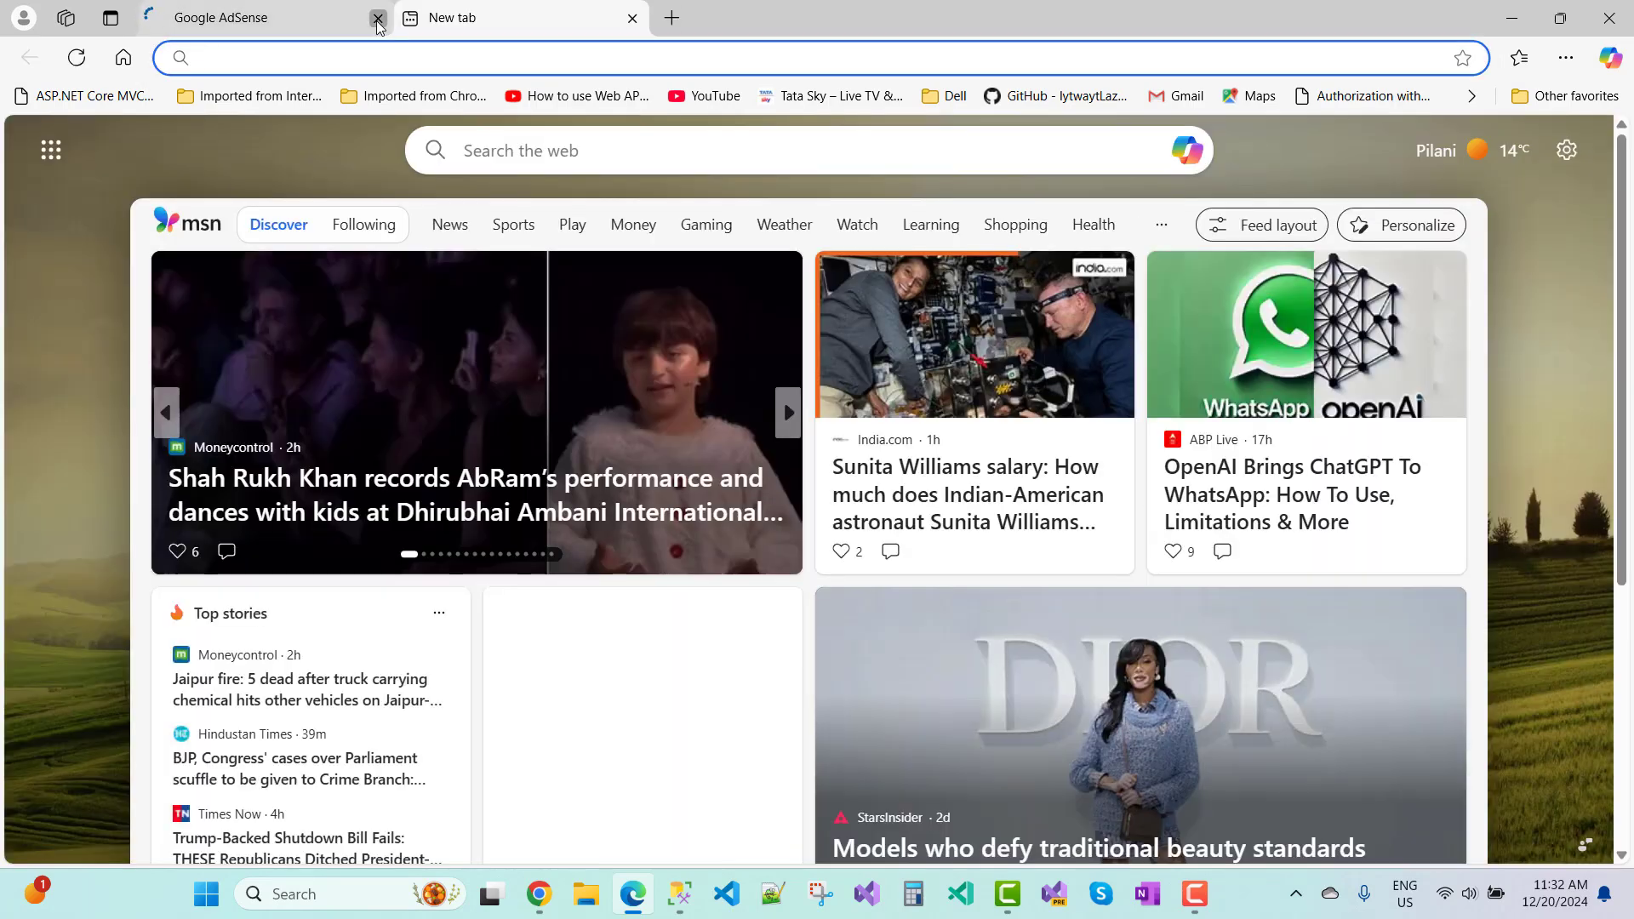
click(378, 18)
text(google.com/adse)
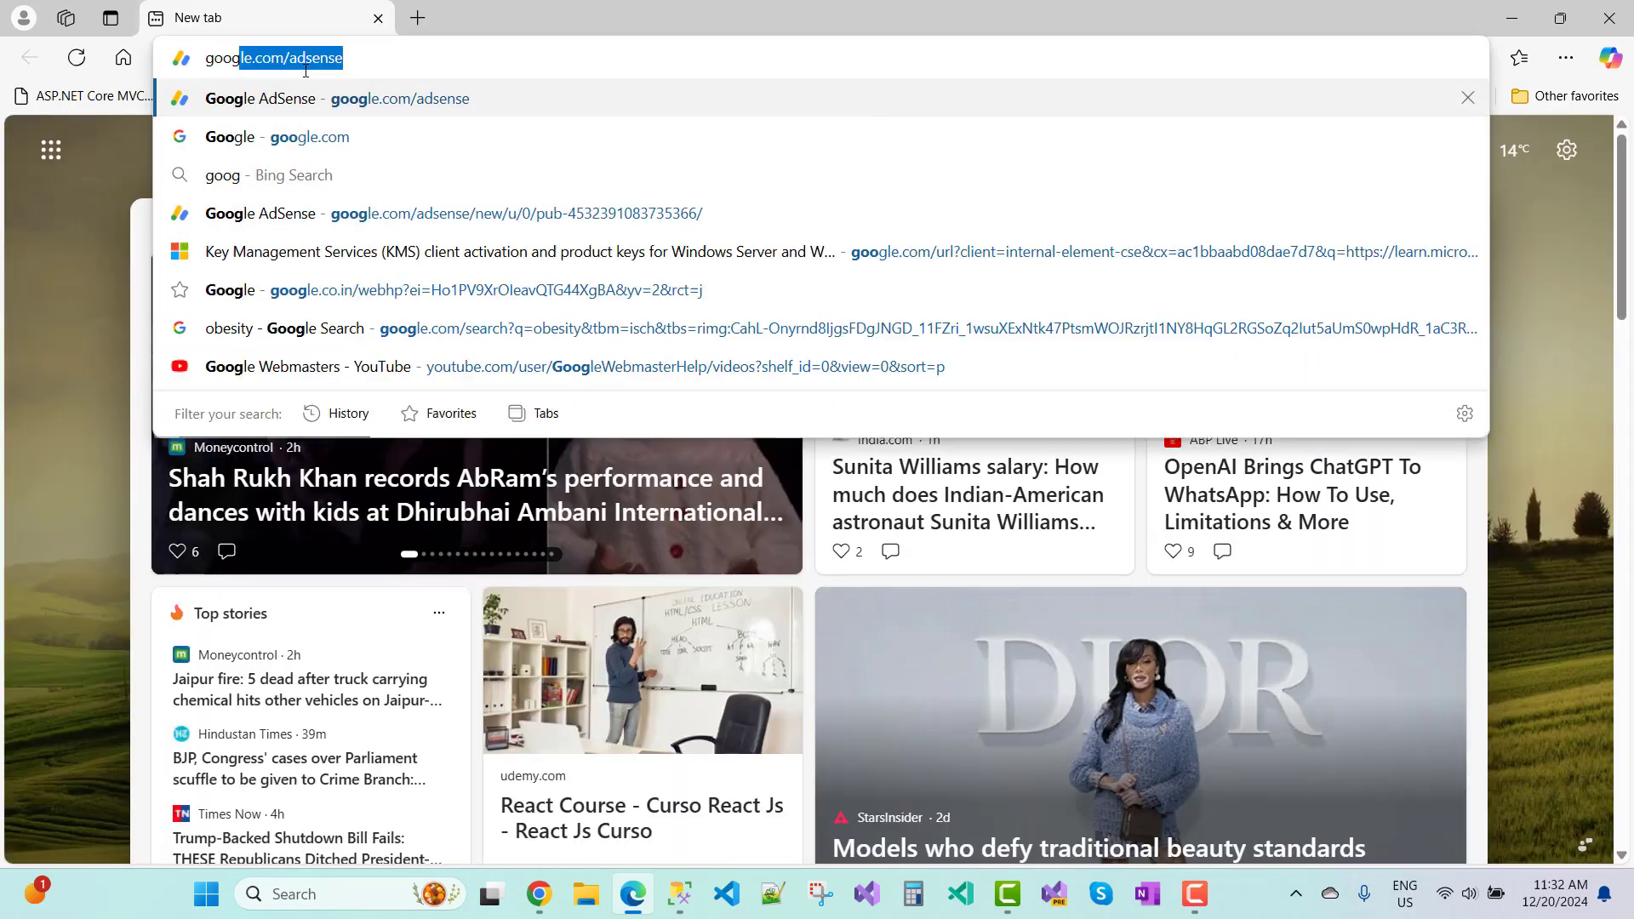
key(BackSpace)
key(BackSpace)
key(BackSpace)
key(BackSpace)
key(BackSpace)
key(BackSpace)
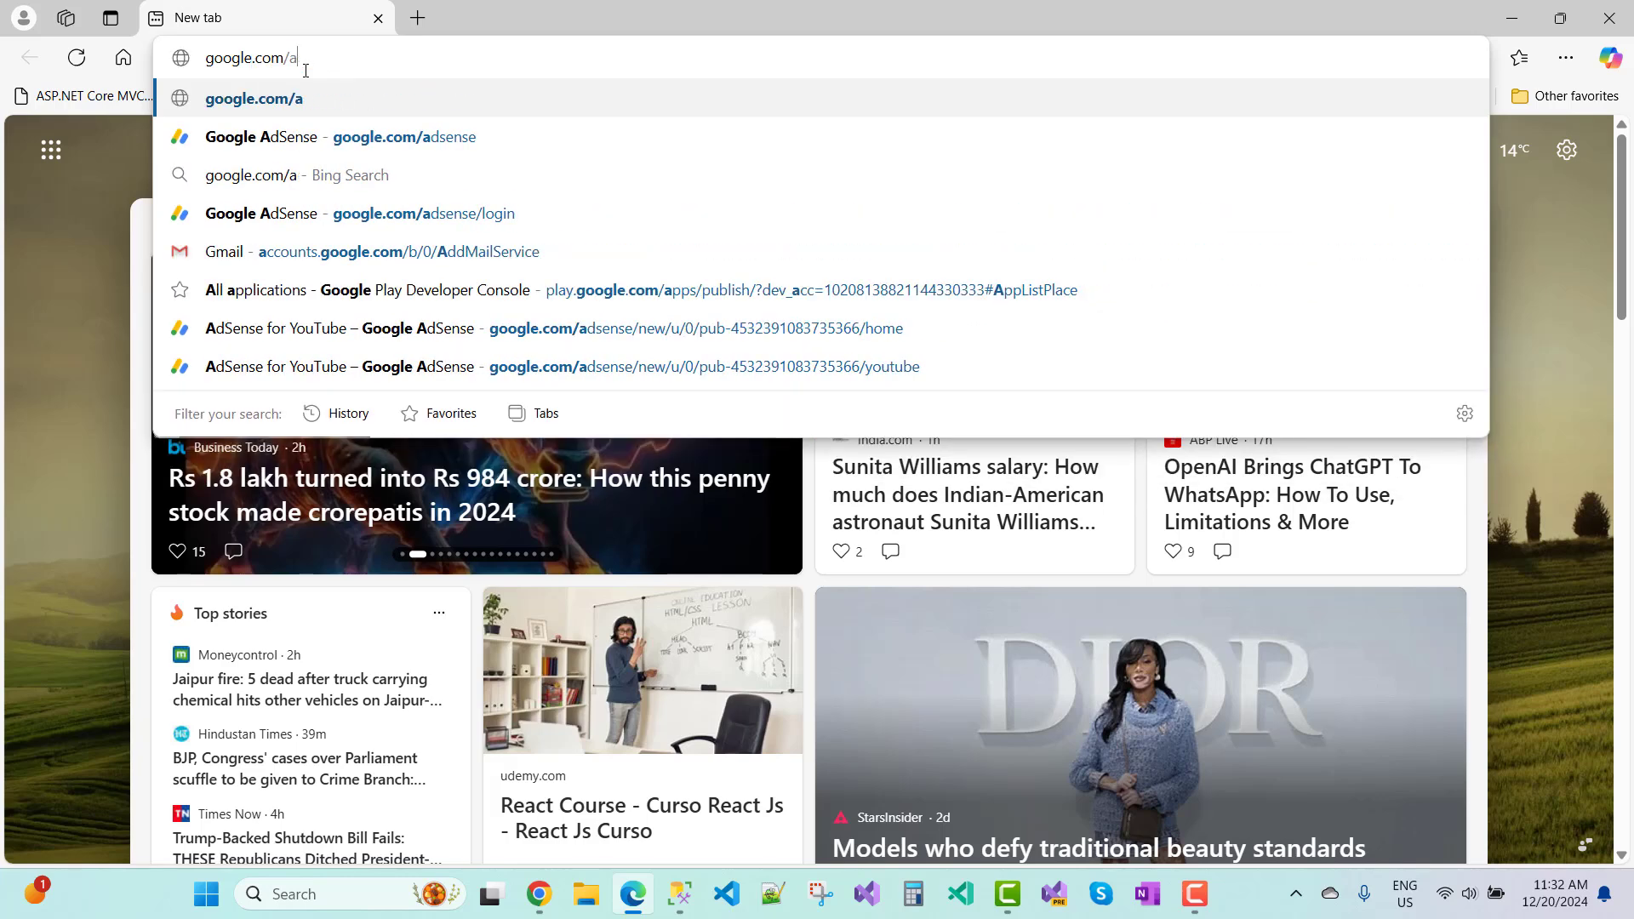
key(Return)
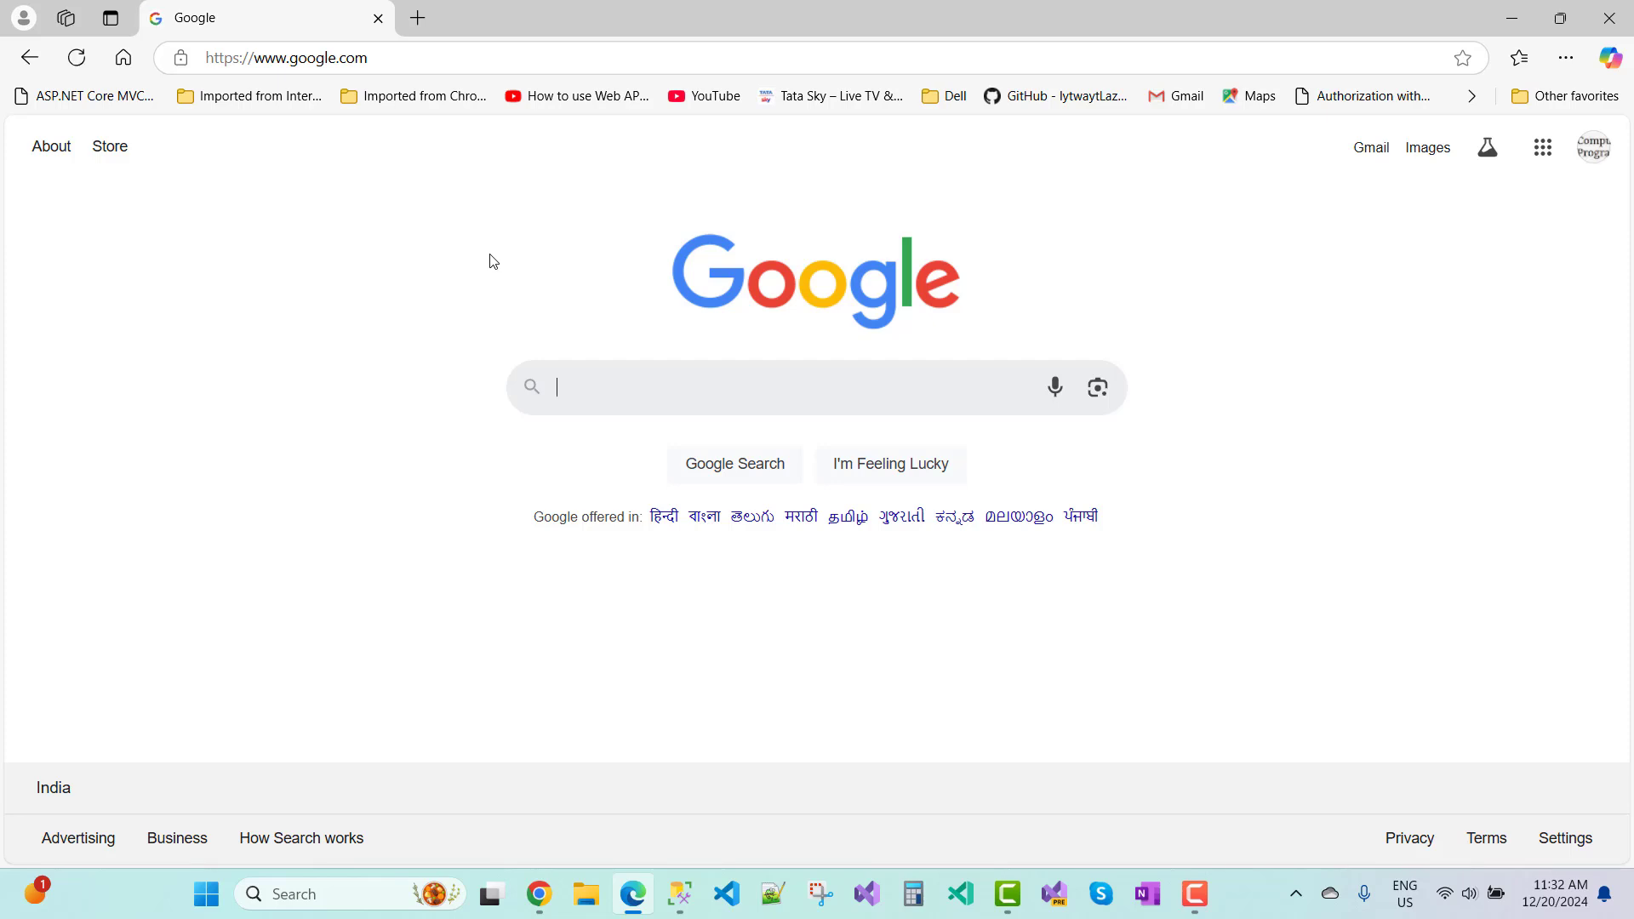
Search Google for "install mongodb" and open the "Install MongoDB - MongoDB Manual v8.0" result
text(instal)
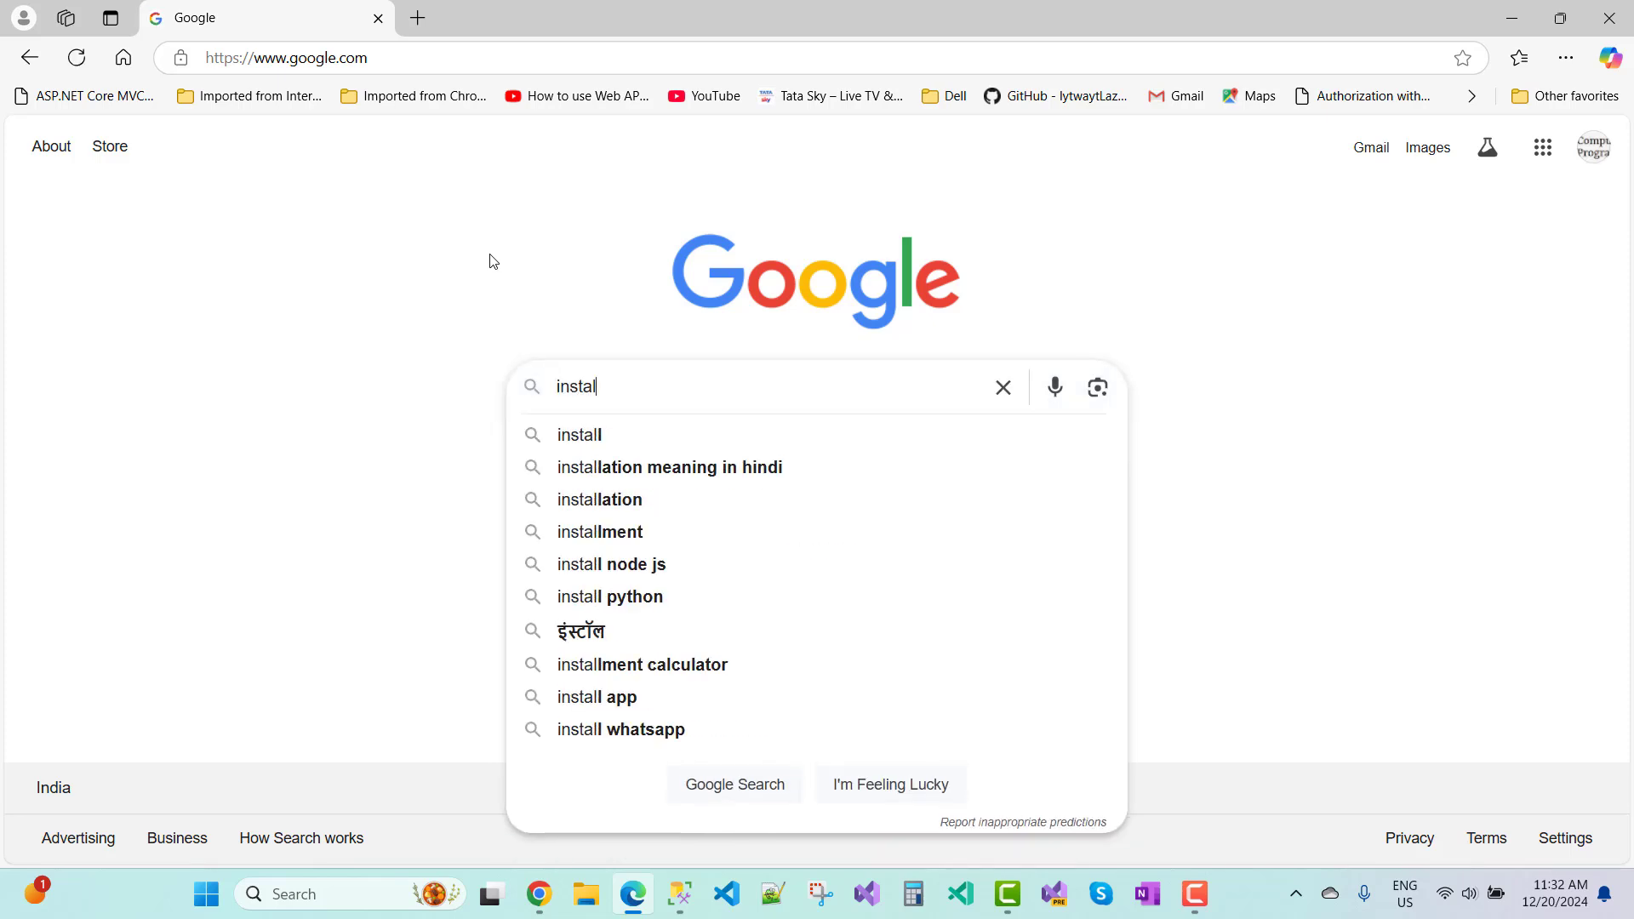
text(l mog)
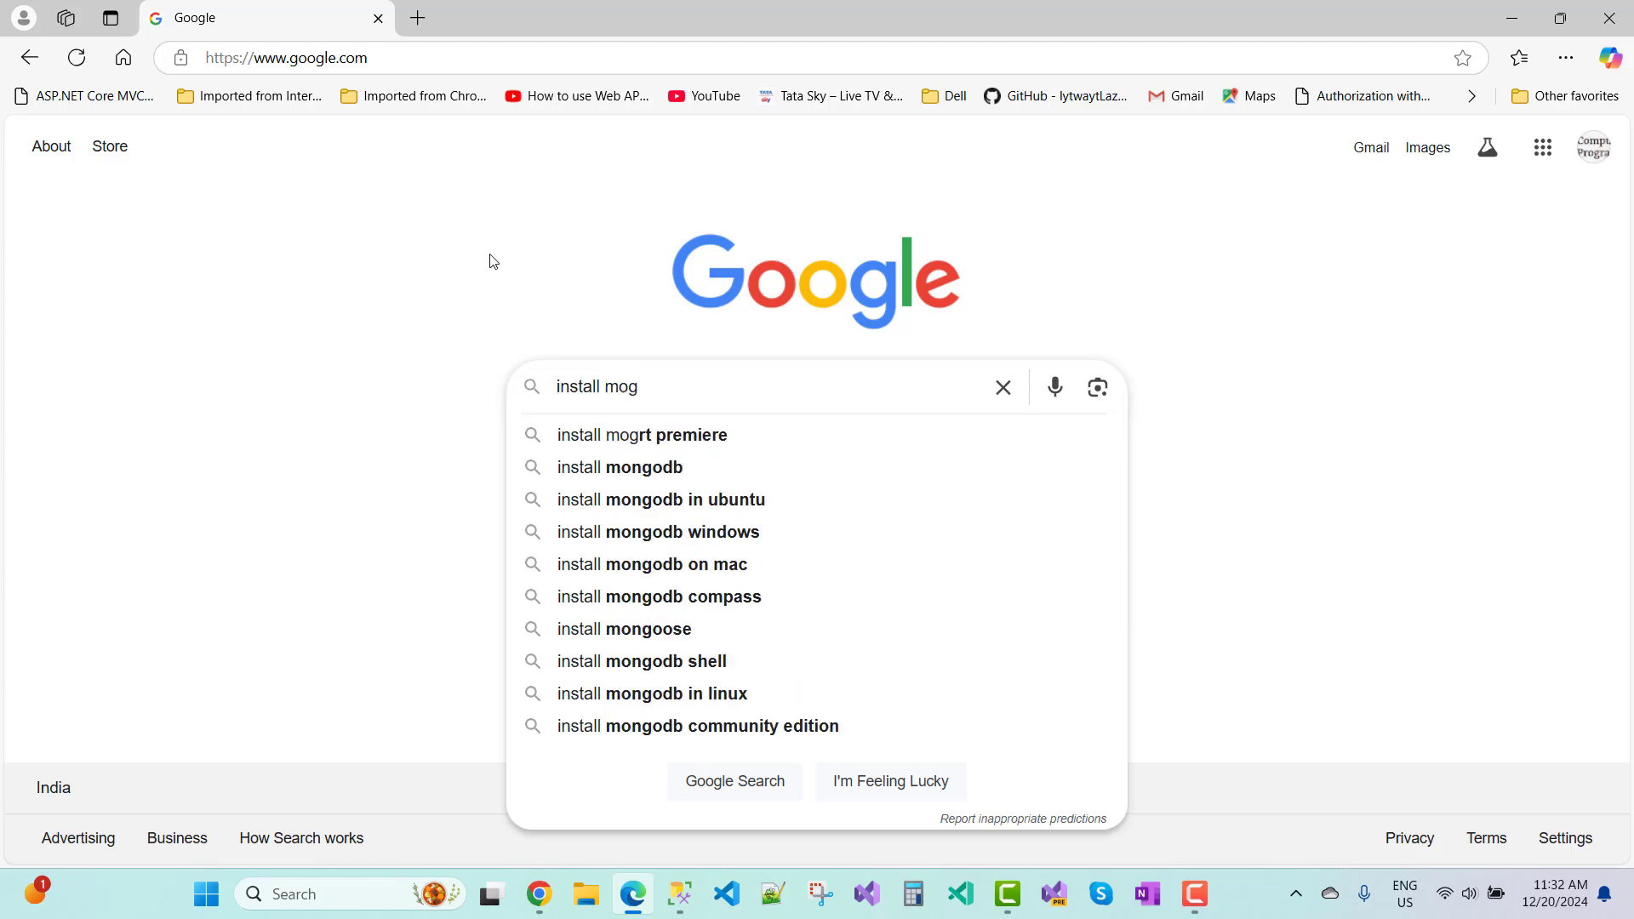
key(BackSpace)
text(ng)
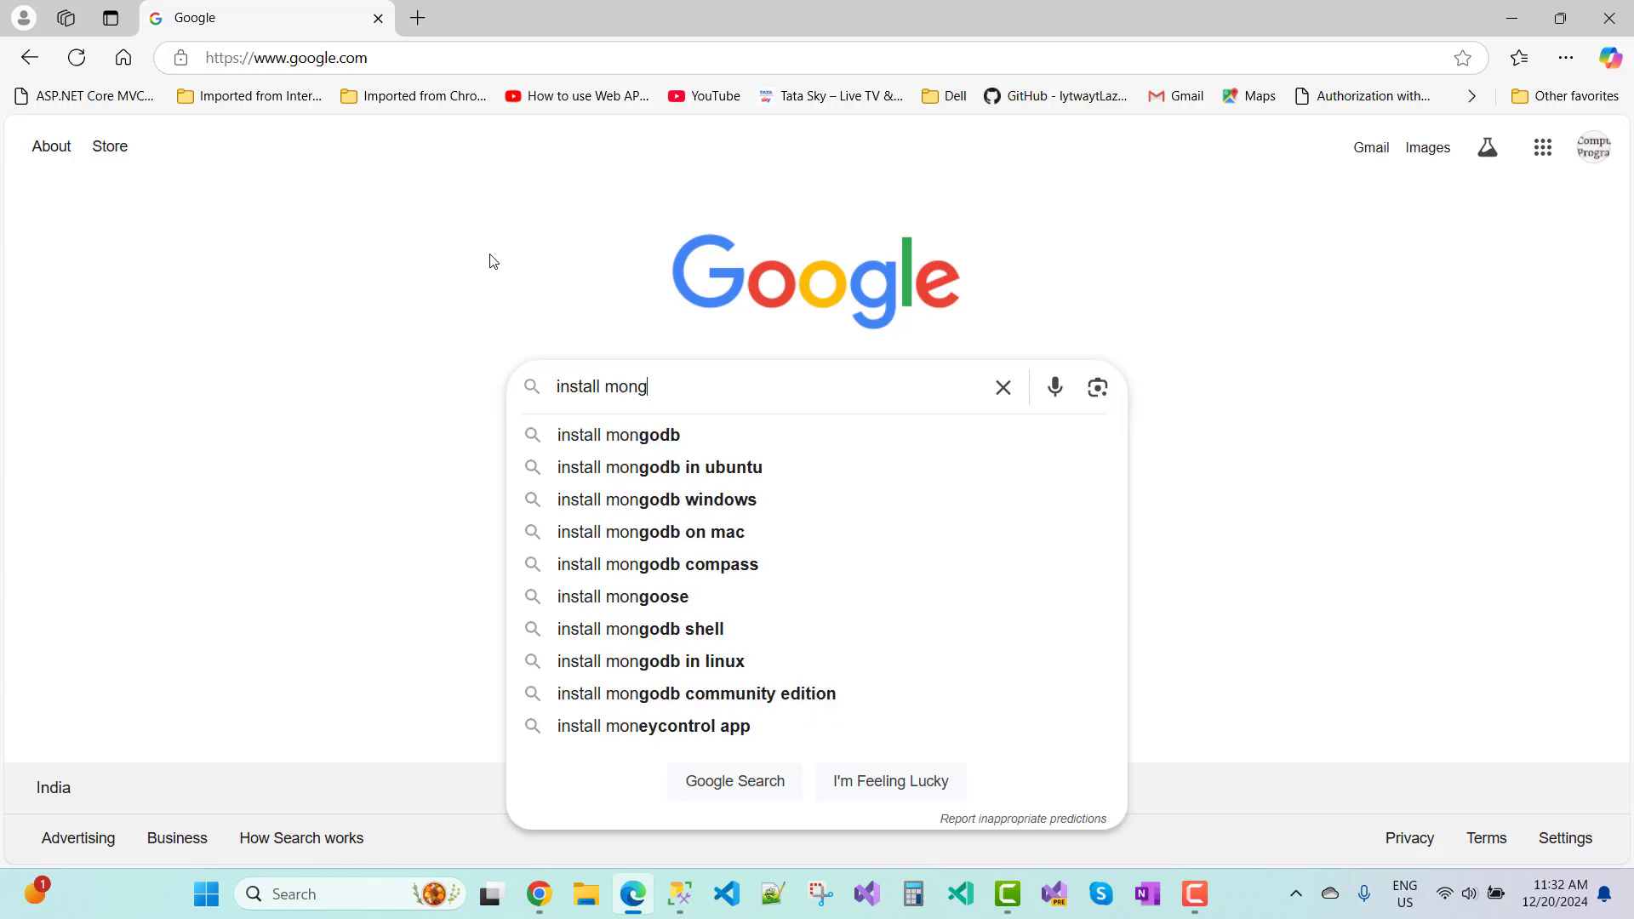
text(odb)
key(Return)
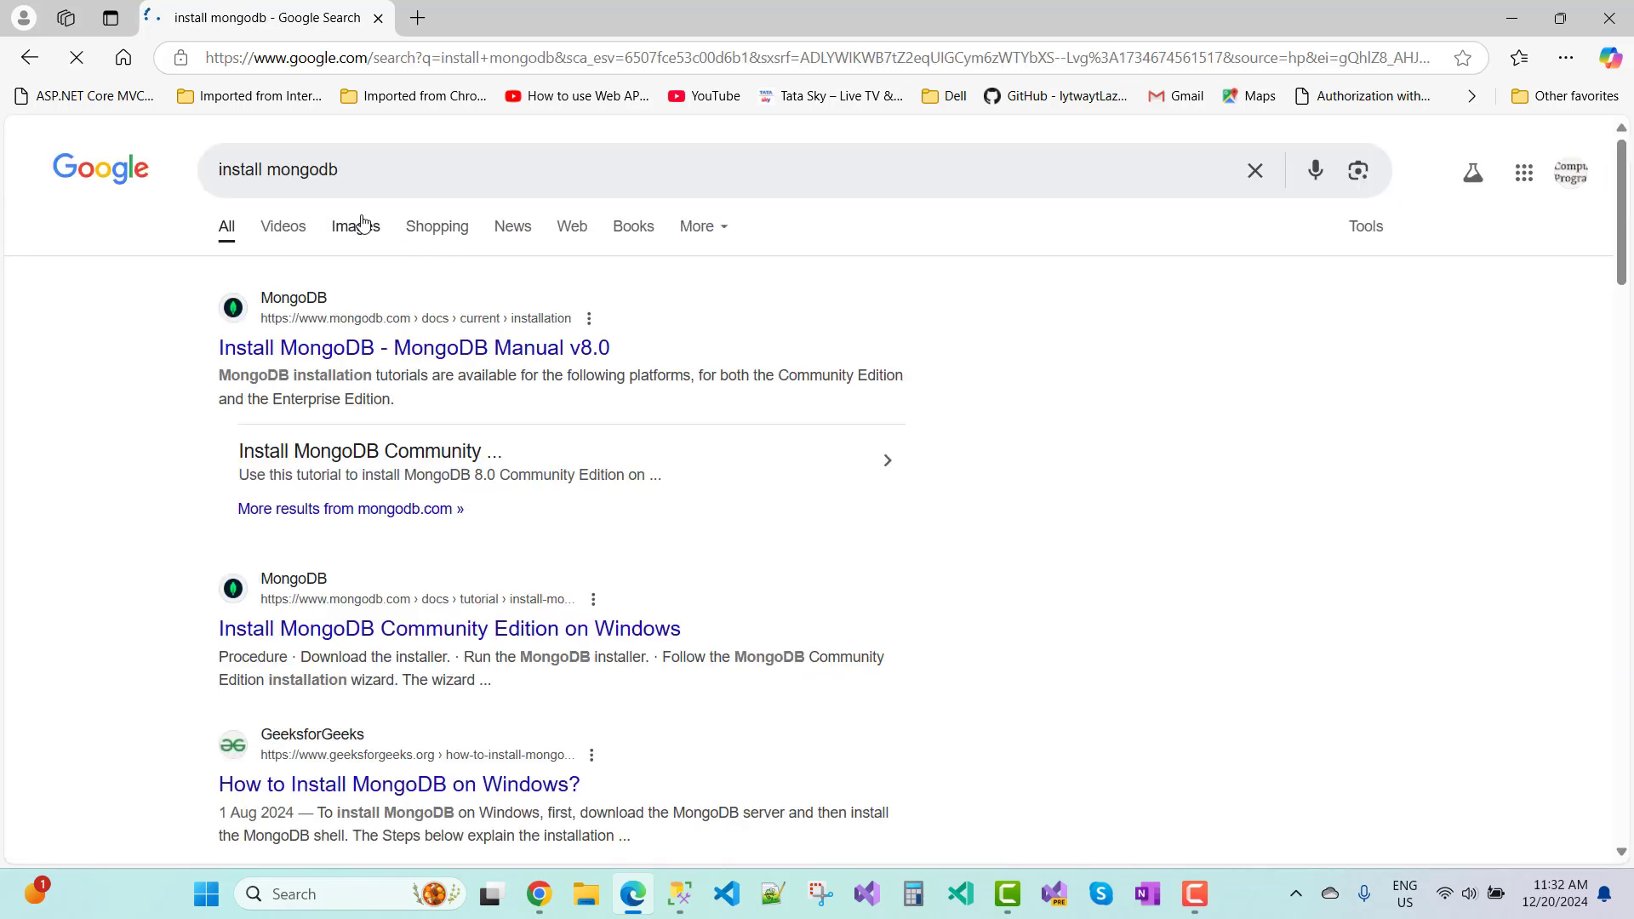
click(372, 355)
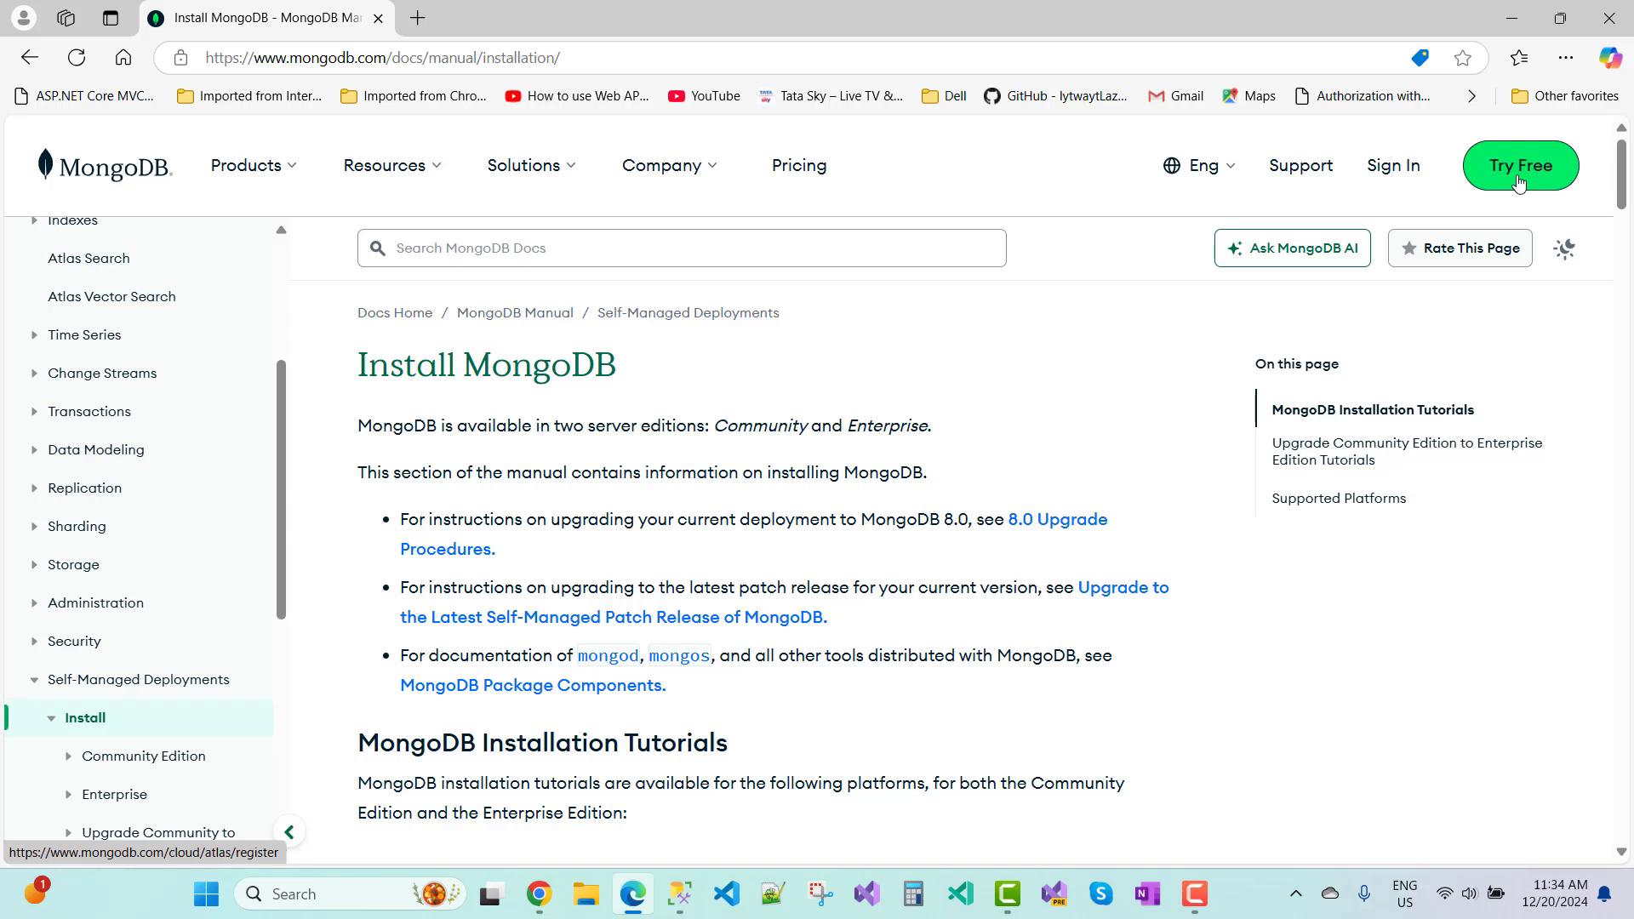
Open the free MongoDB Atlas registration page and choose to sign up with Google
click(1520, 183)
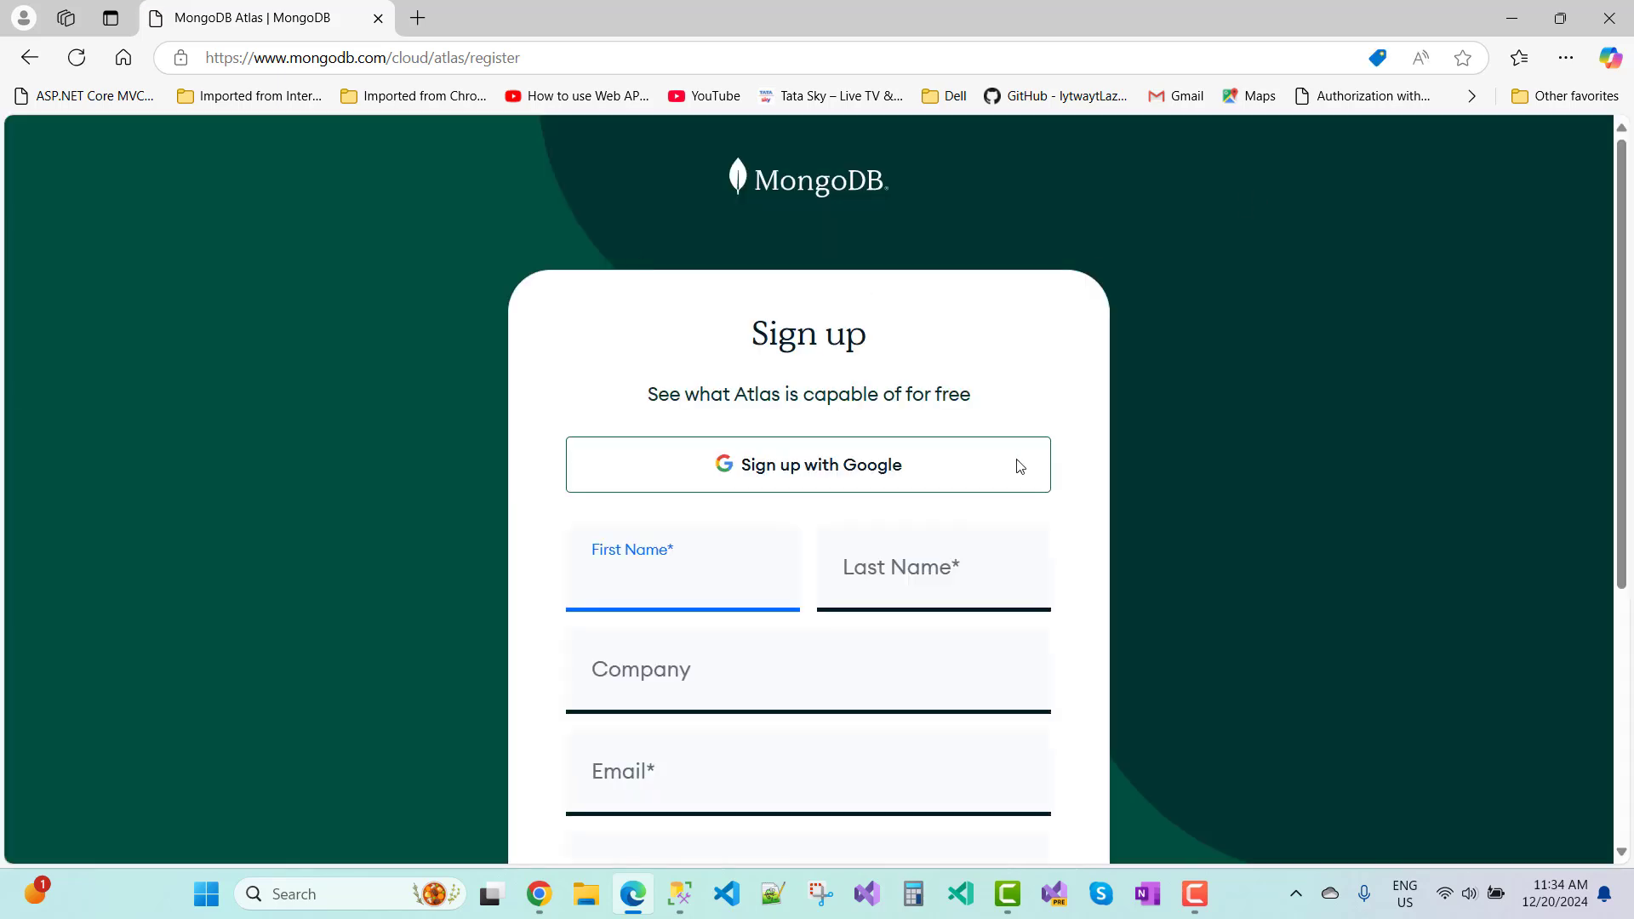
scroll(937, 509, down, 5)
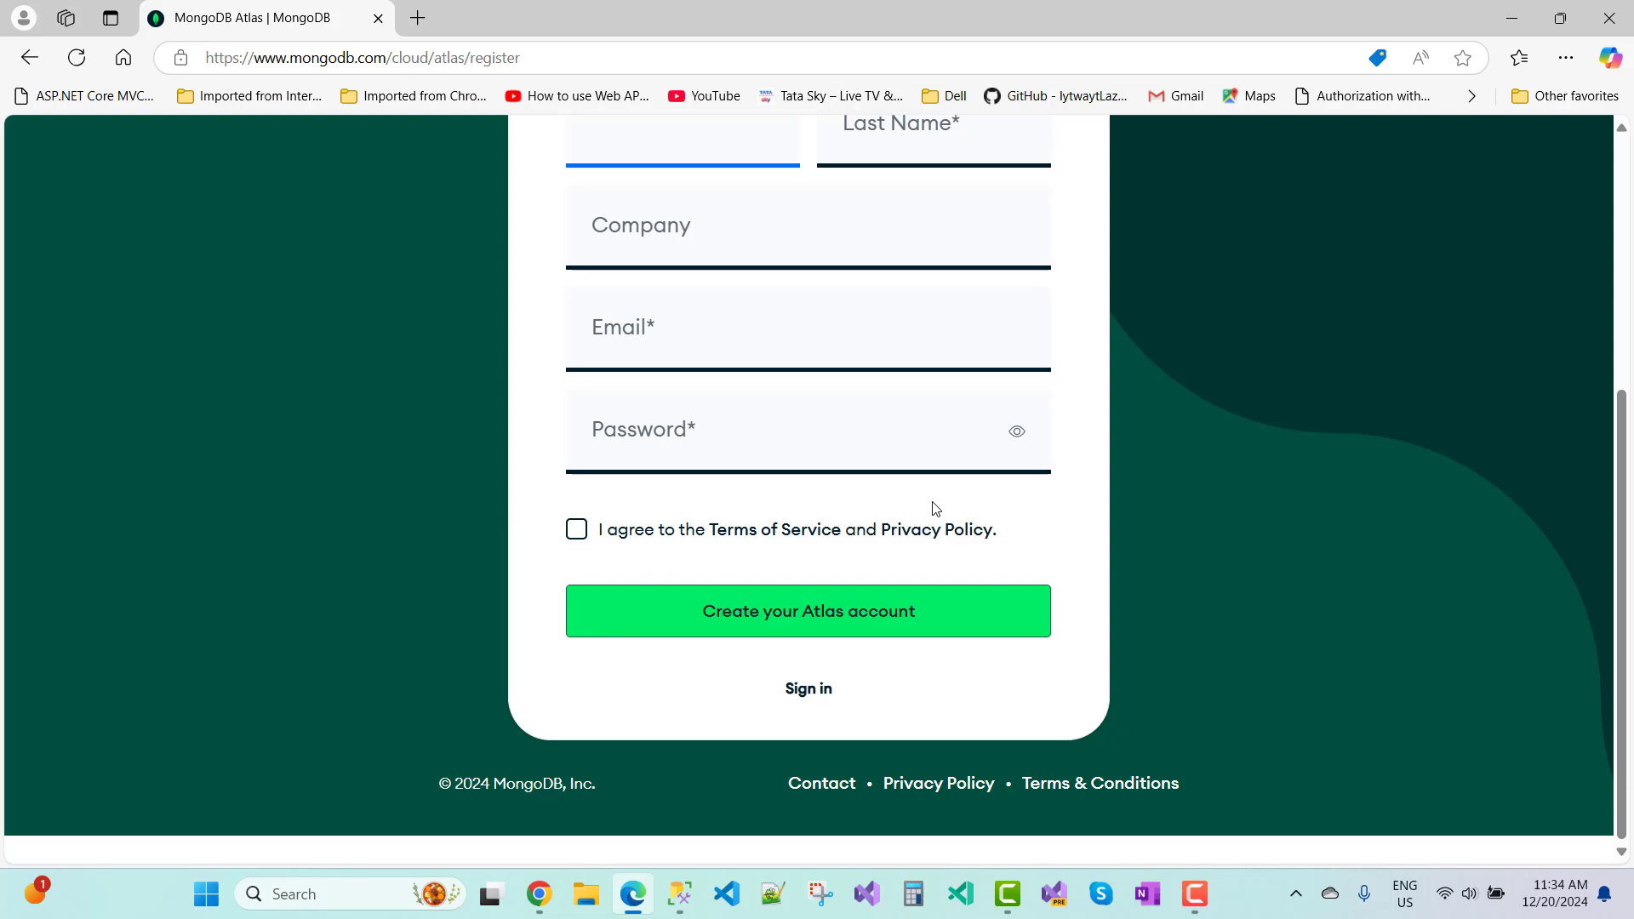
scroll(936, 509, up, 5)
click(824, 481)
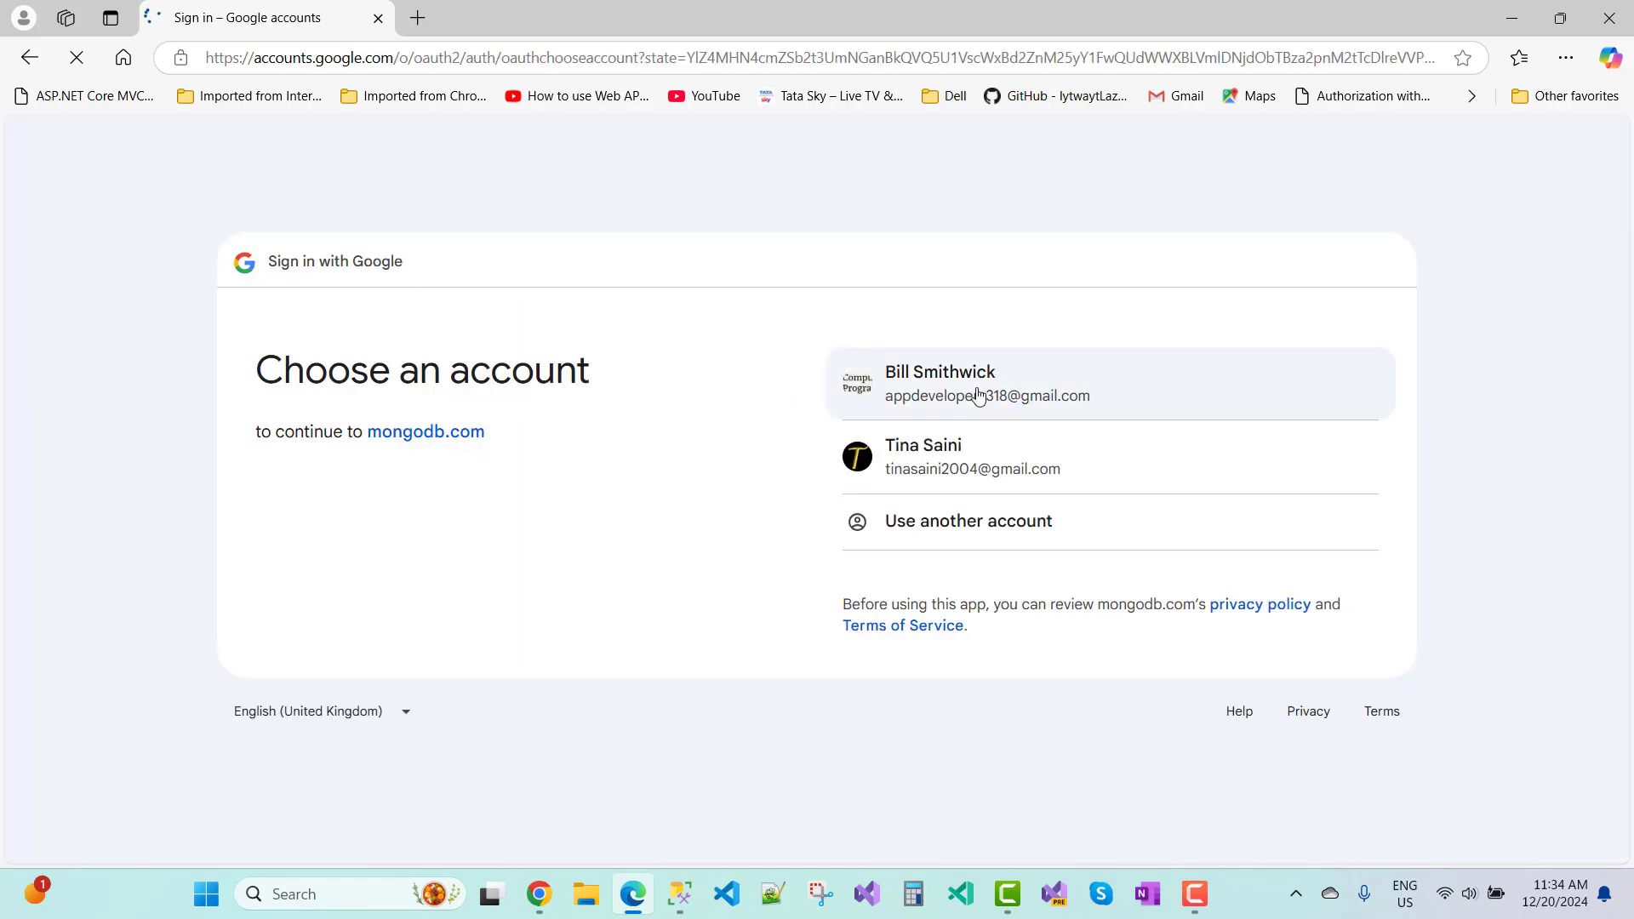
Pick the first listed Google account for mongodb.com and agree to continue signing in with it
click(959, 465)
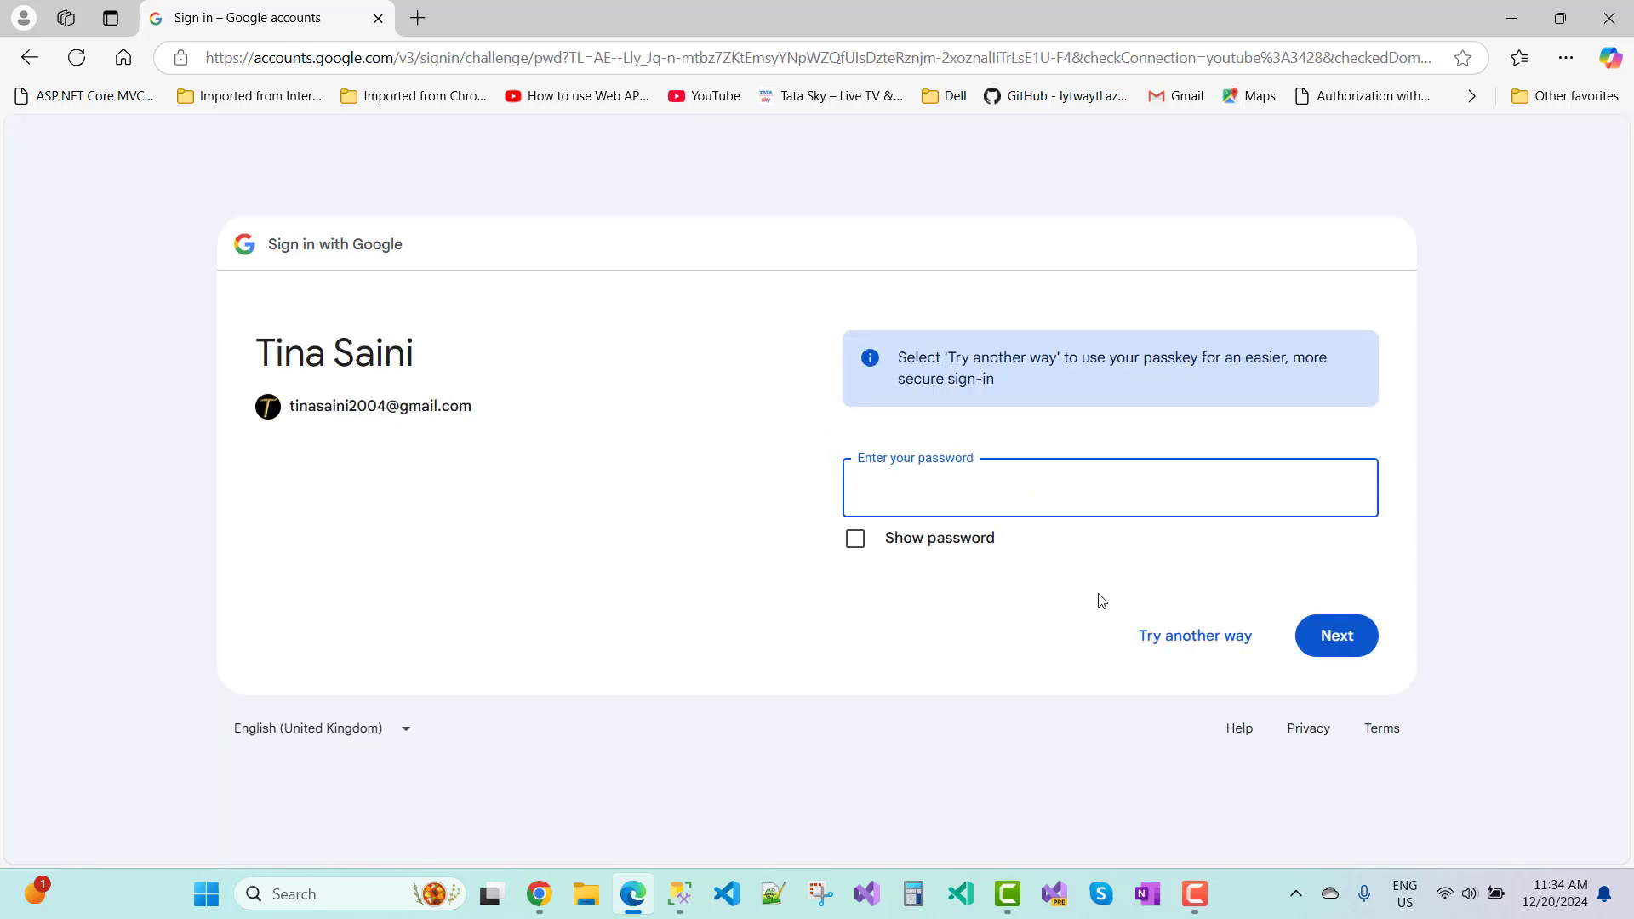
click(34, 68)
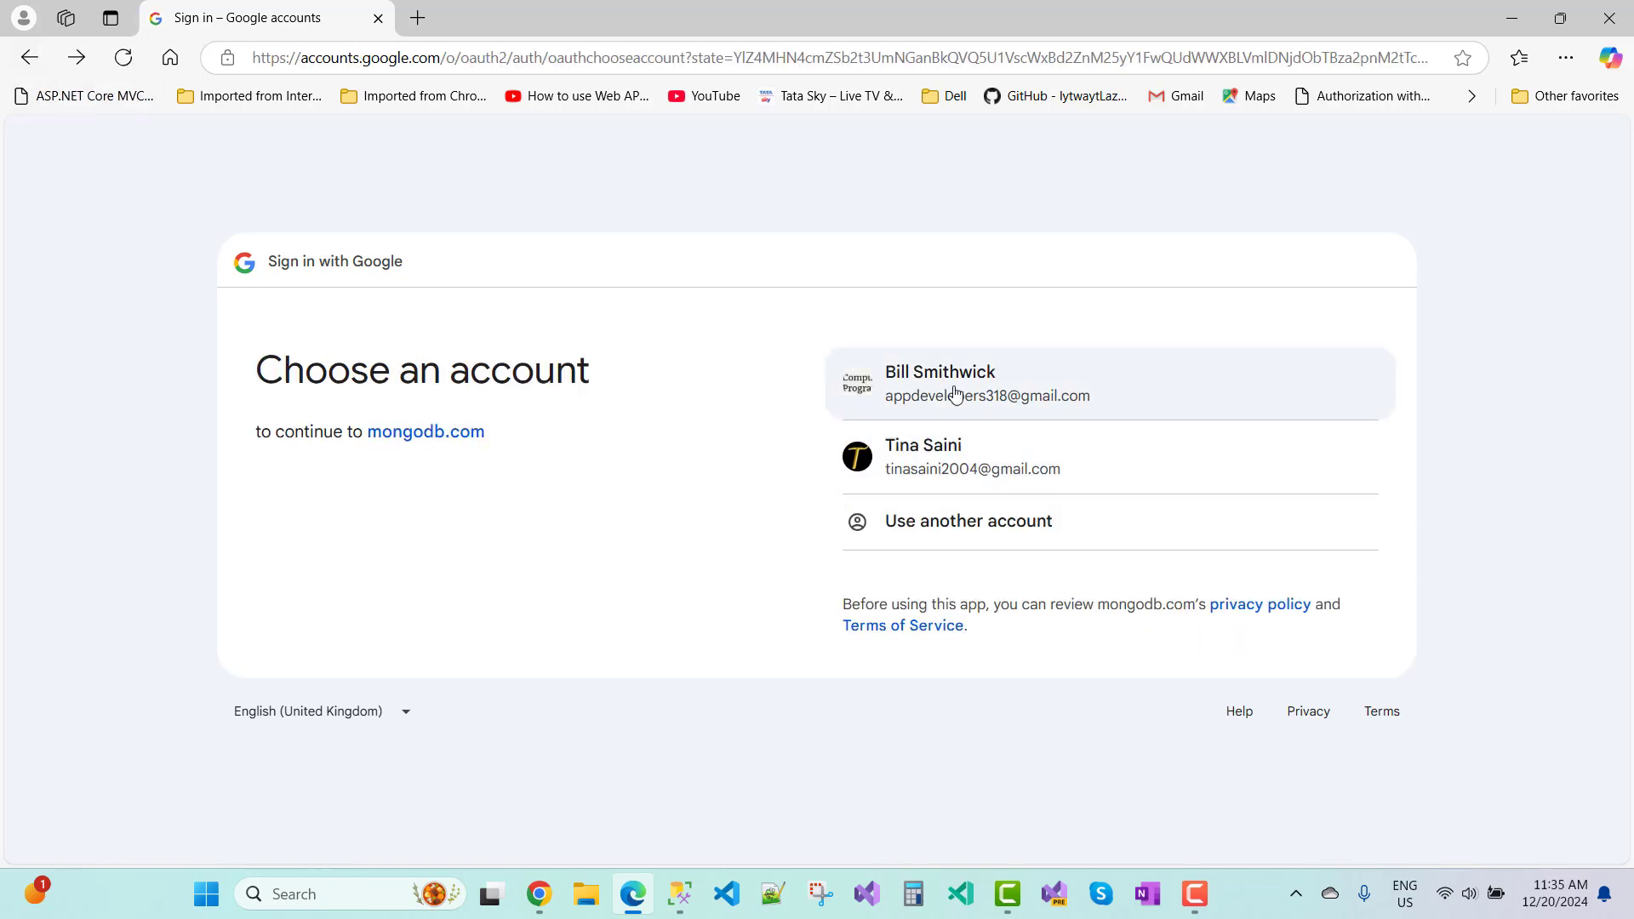
click(955, 392)
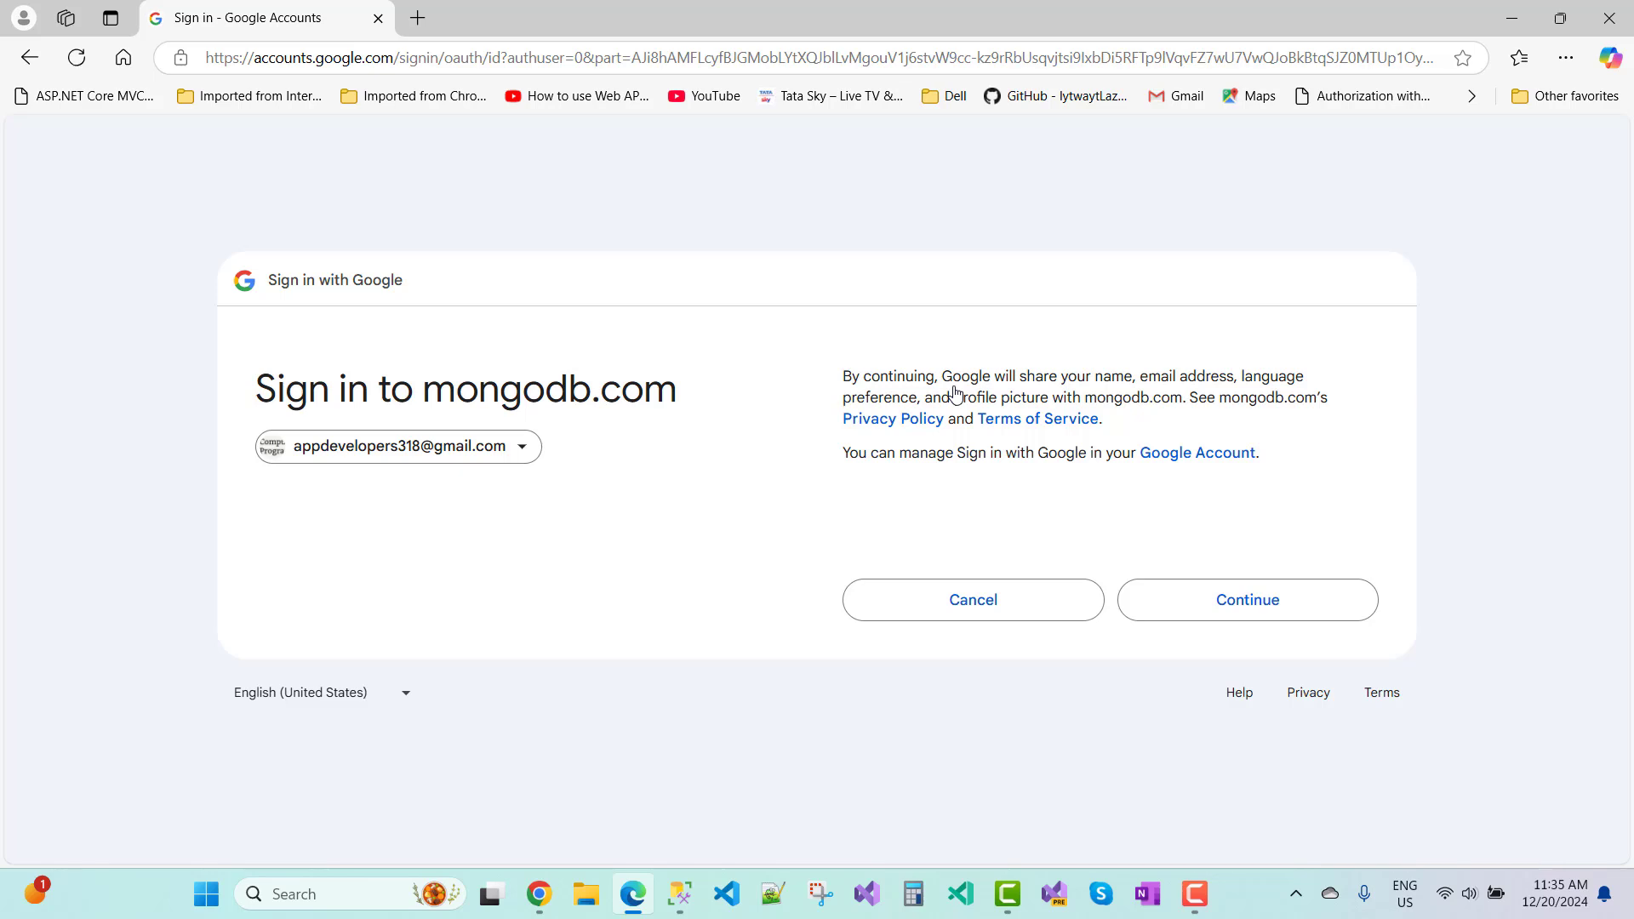
click(1250, 601)
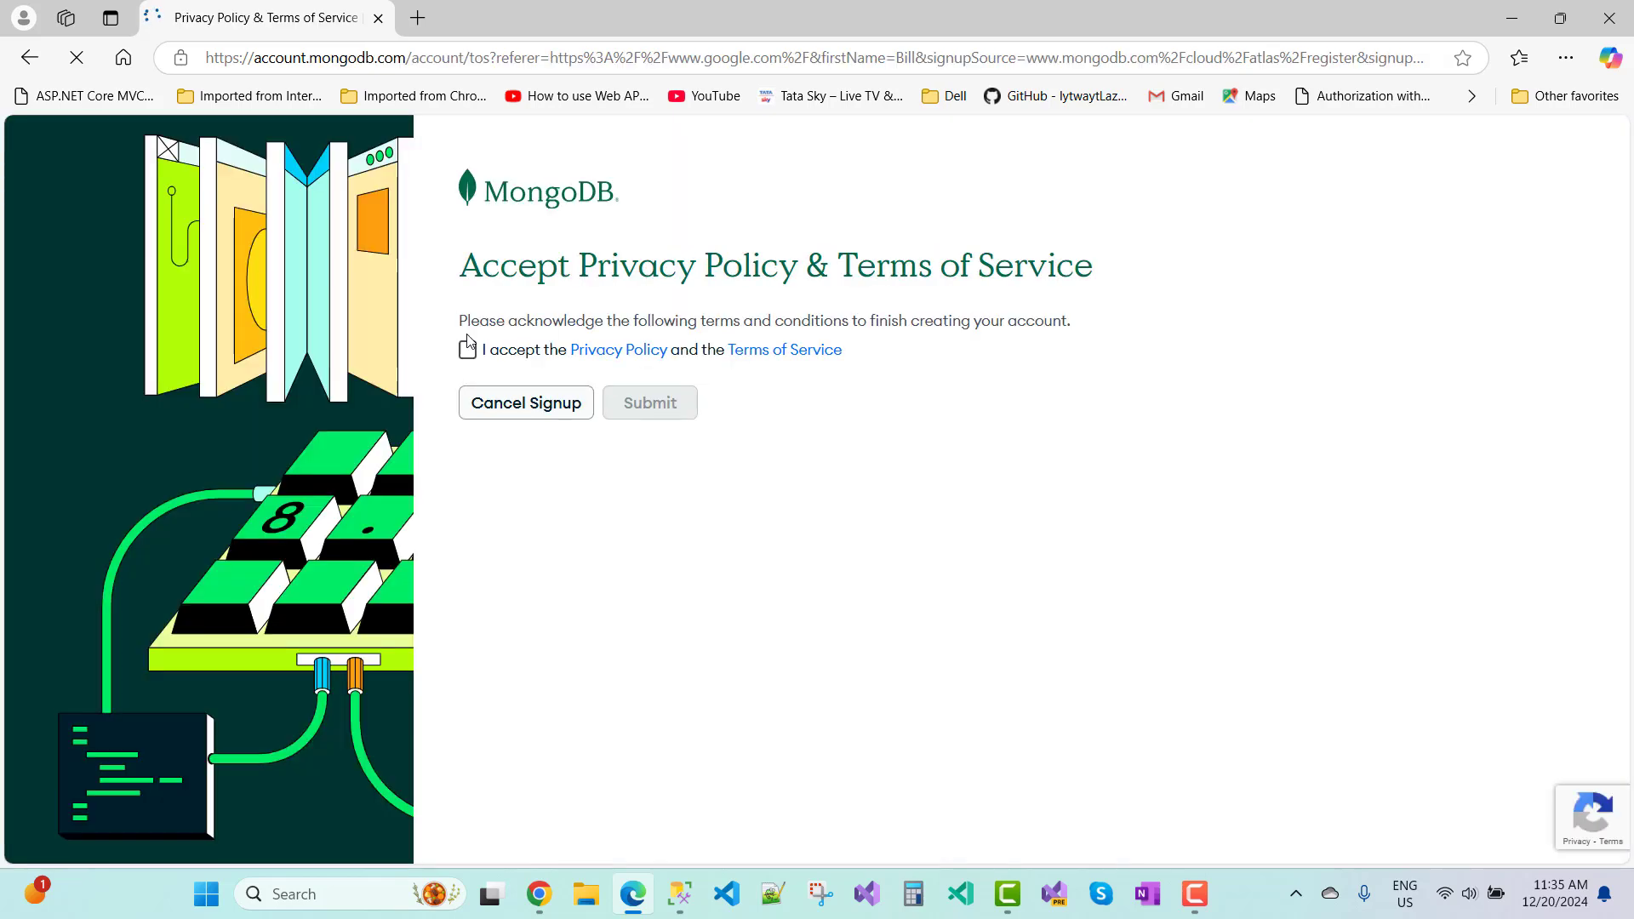
Accept MongoDB's Privacy Policy and Terms of Service and submit the account registration
click(467, 349)
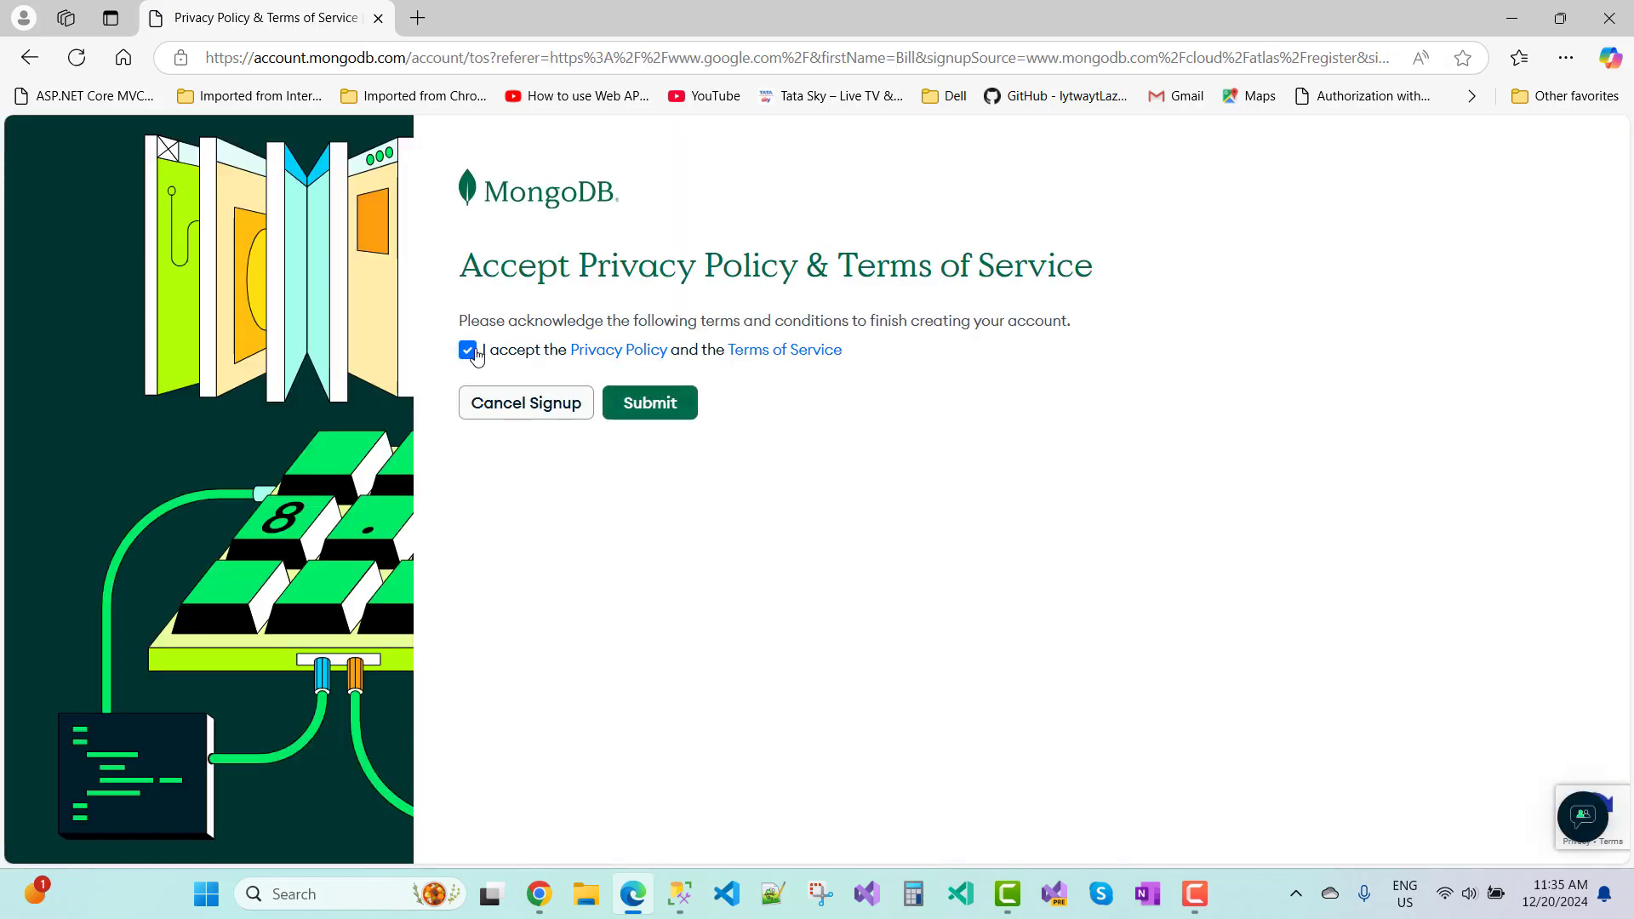
click(661, 413)
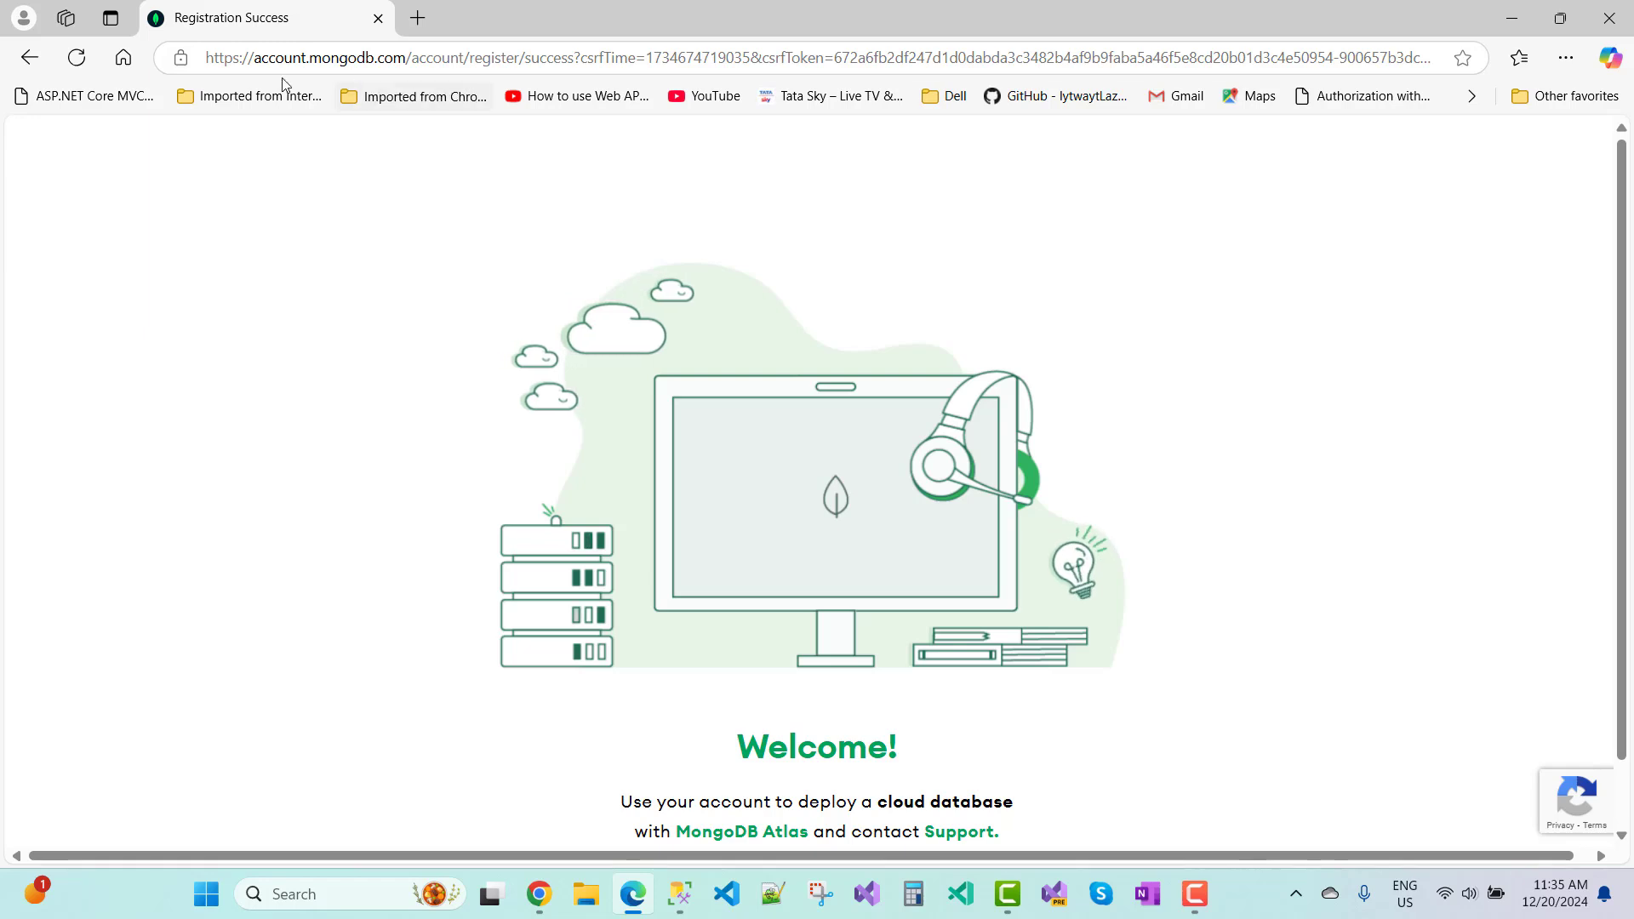
scroll(686, 376, down, 2)
scroll(686, 375, up, 1)
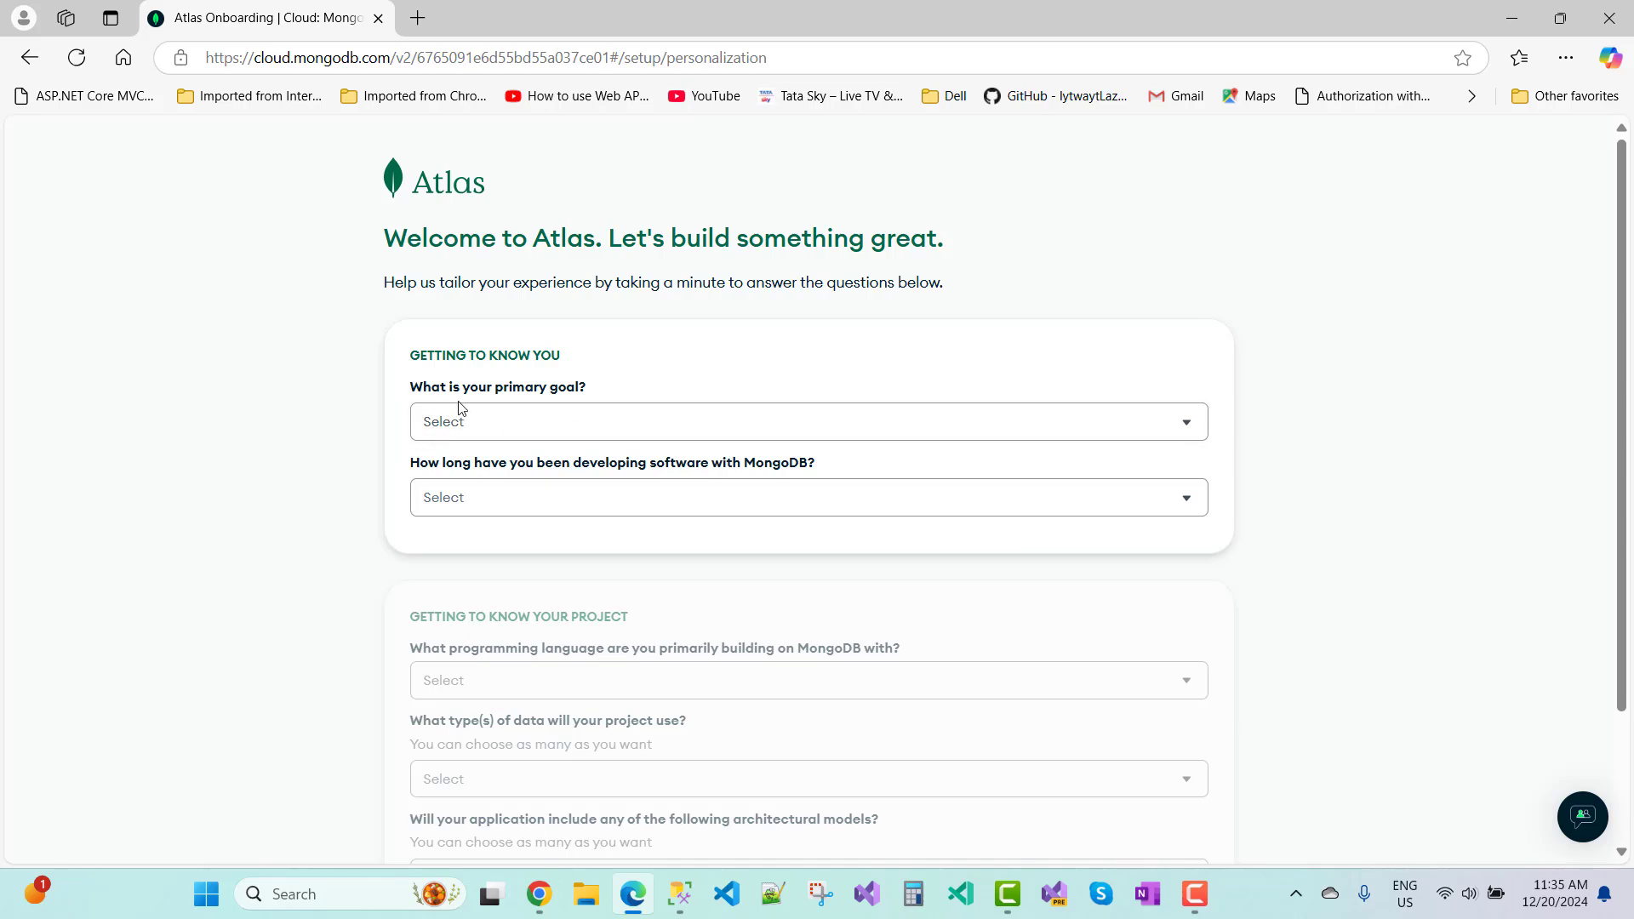
Answer the primary goal with "Build a project I have in mind" and the experience question with "I've never developed software with MongoDB before"
scroll(653, 357, down, 2)
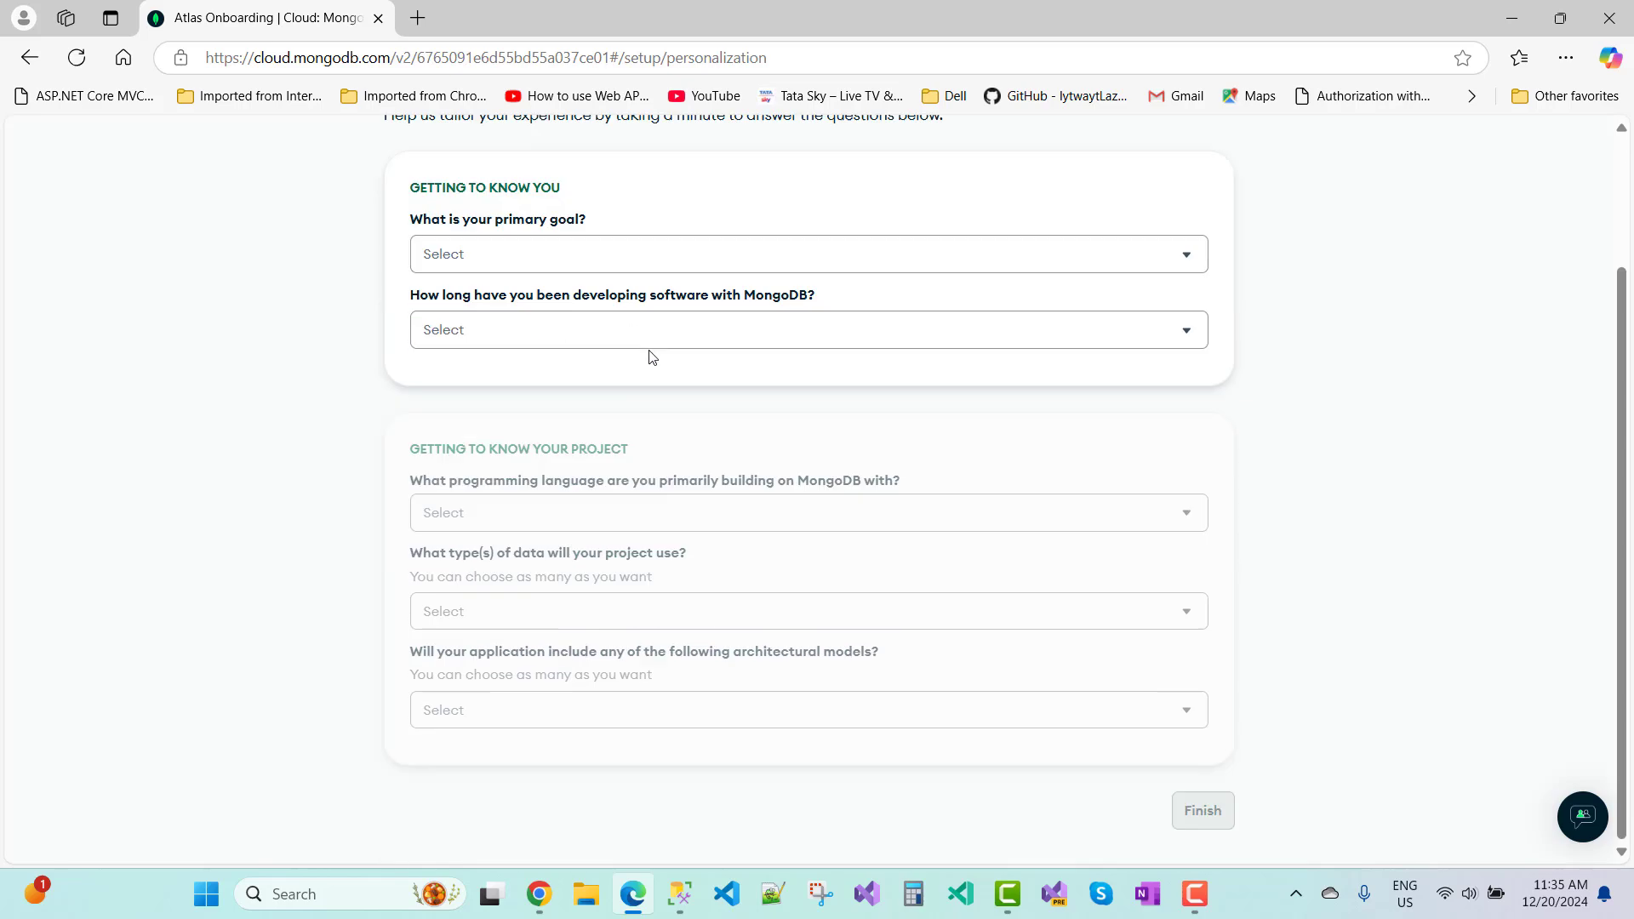
scroll(652, 357, up, 2)
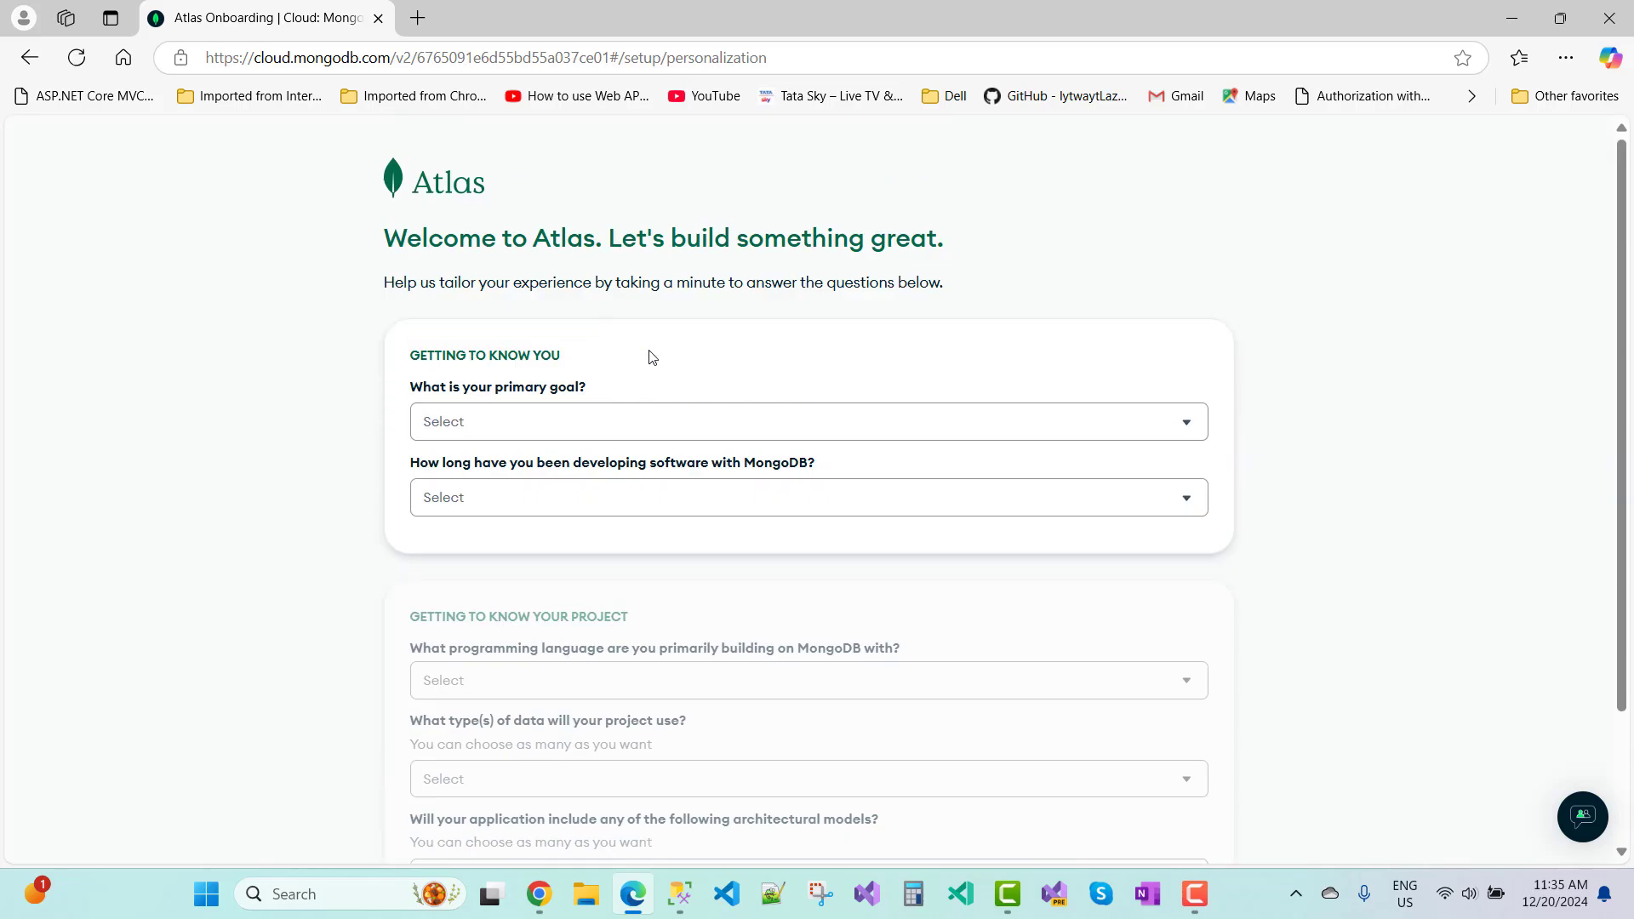
click(518, 424)
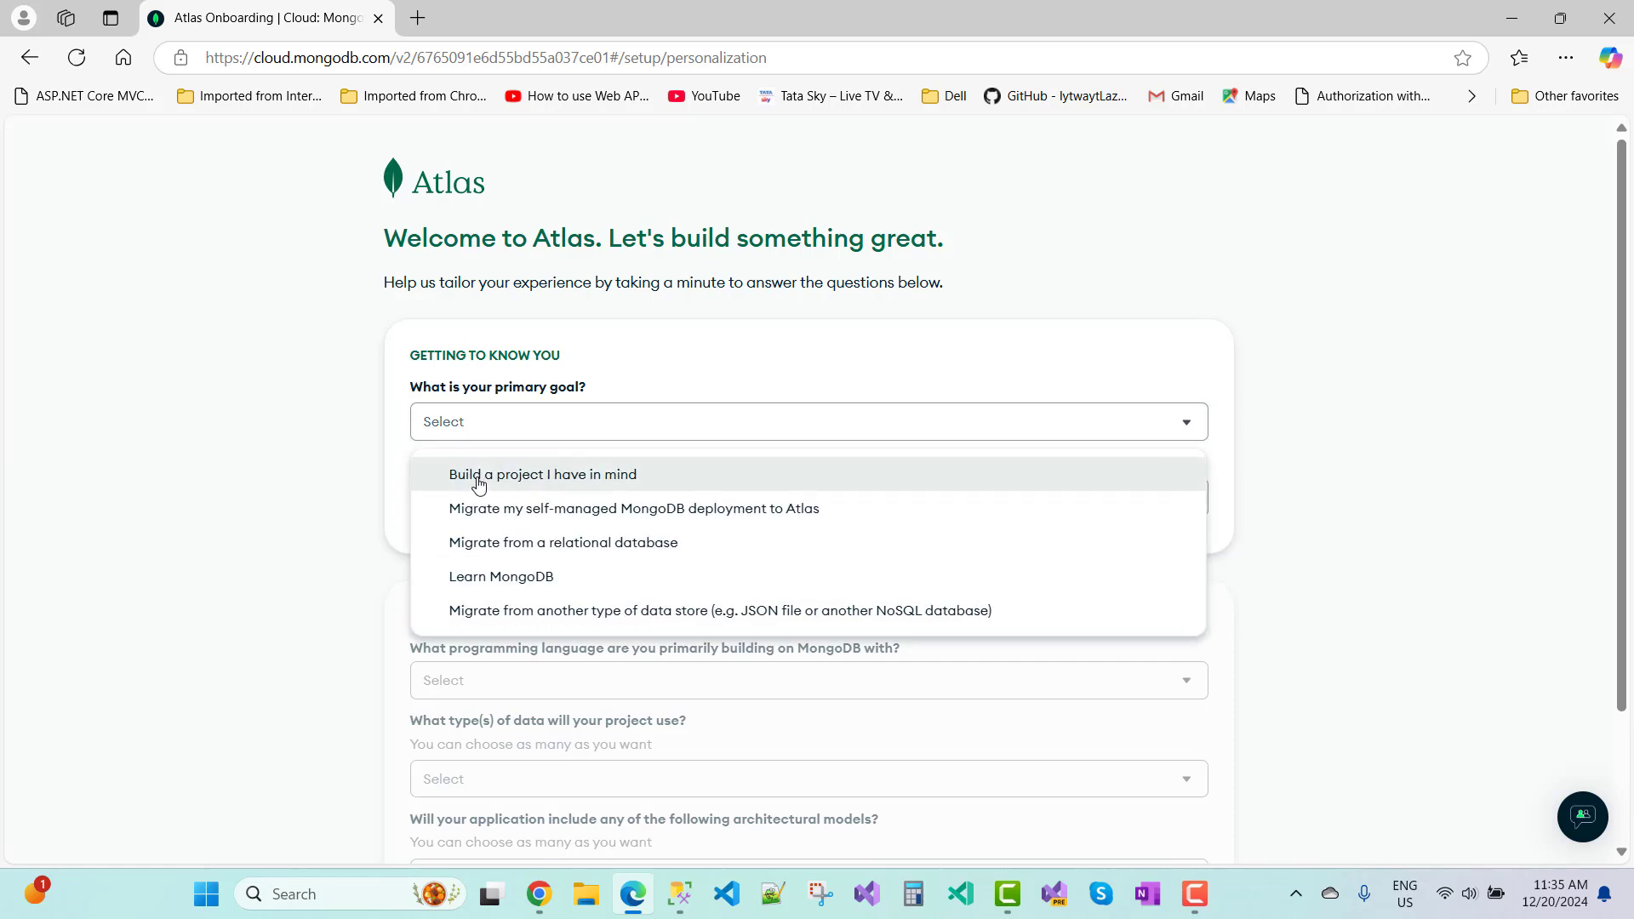
click(479, 481)
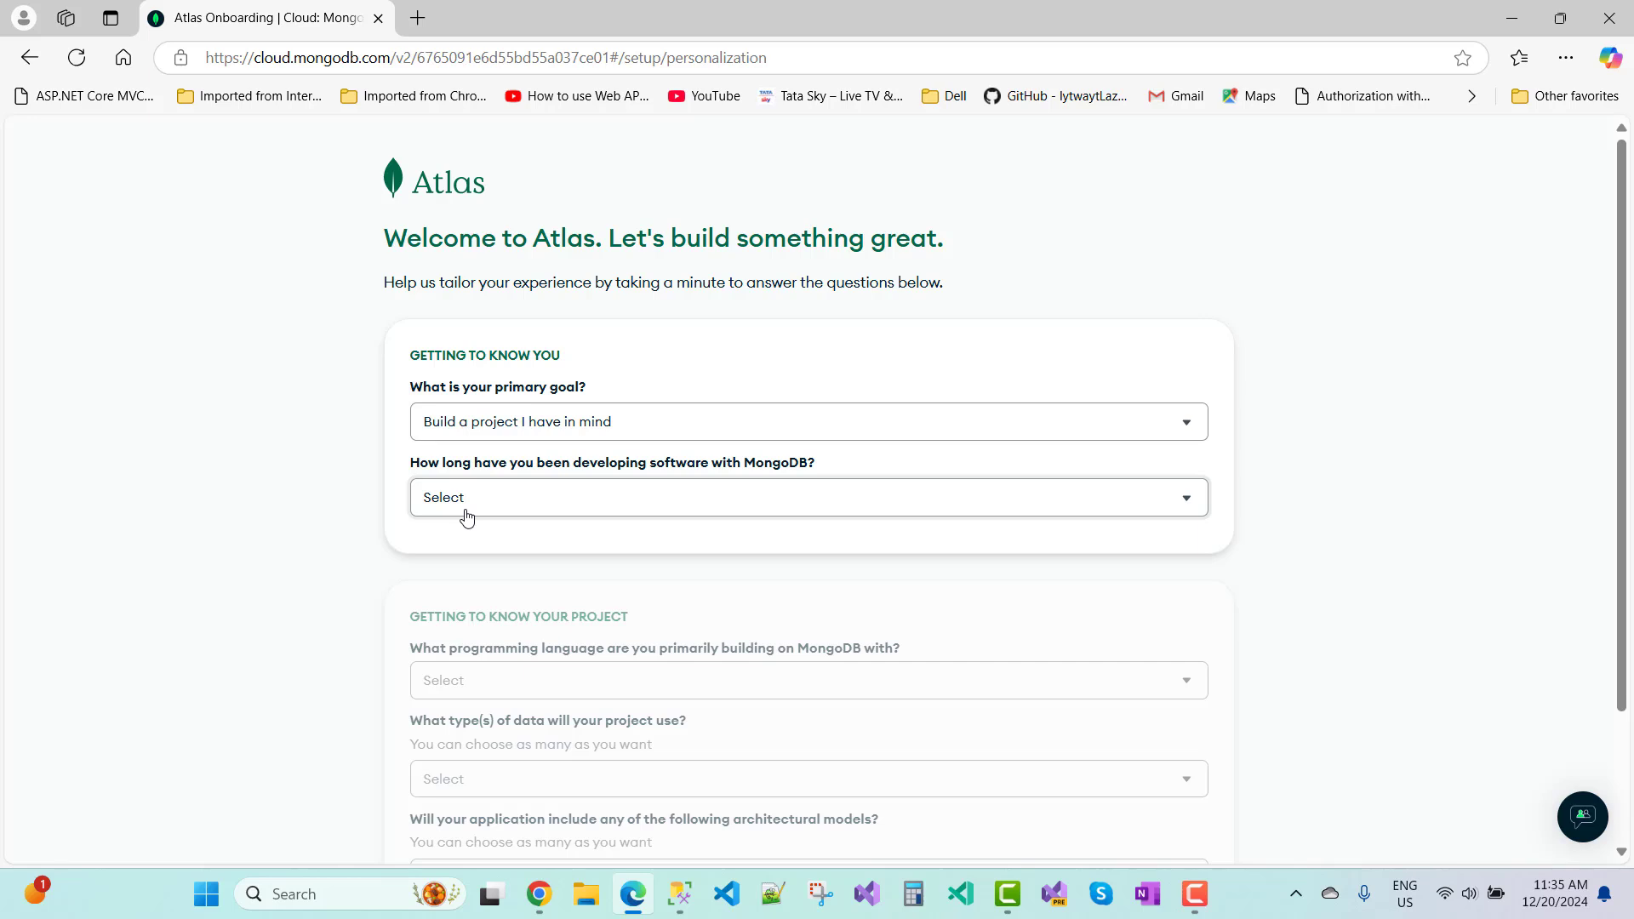
click(467, 511)
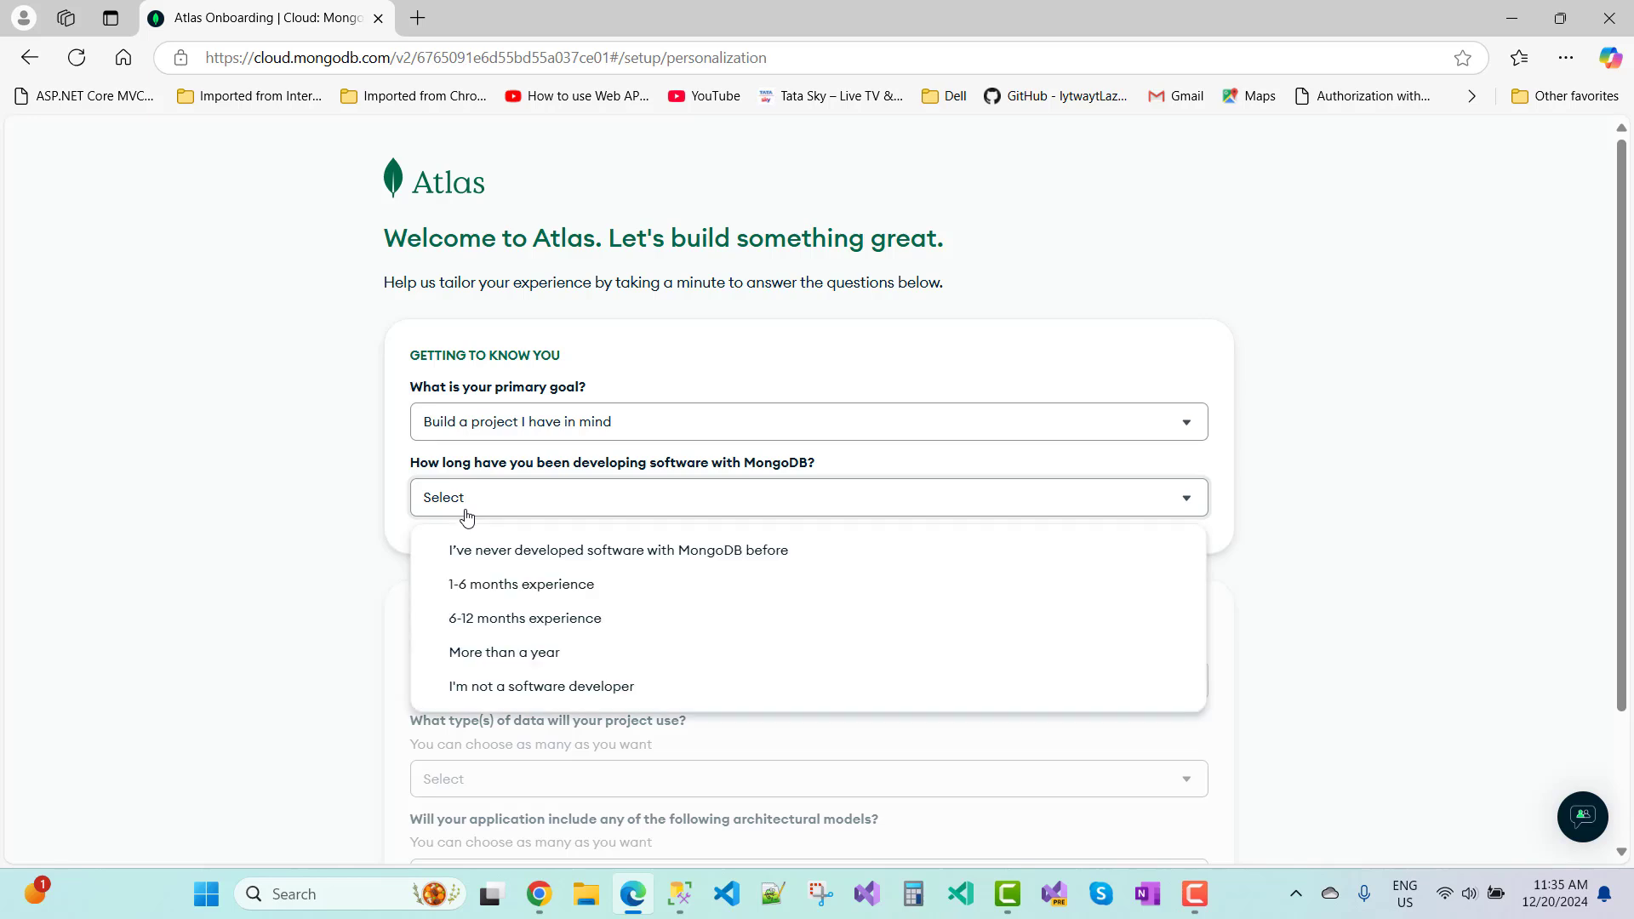
click(469, 565)
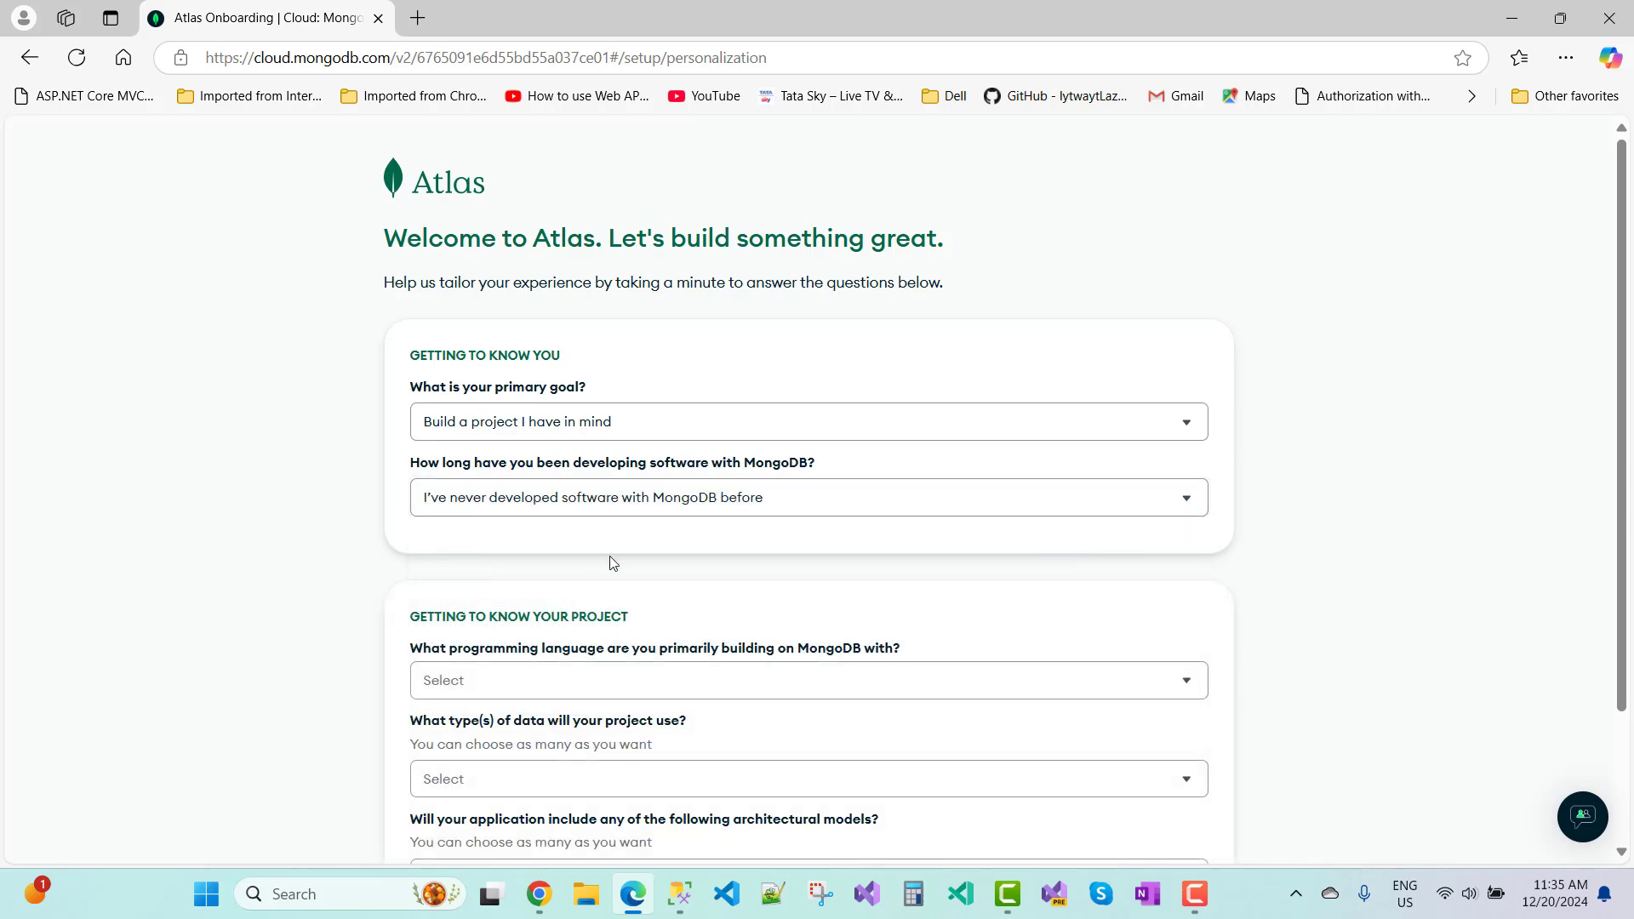
Set the project's programming language to C# / .NET and its data type to Sales / transaction data
scroll(610, 561, down, 2)
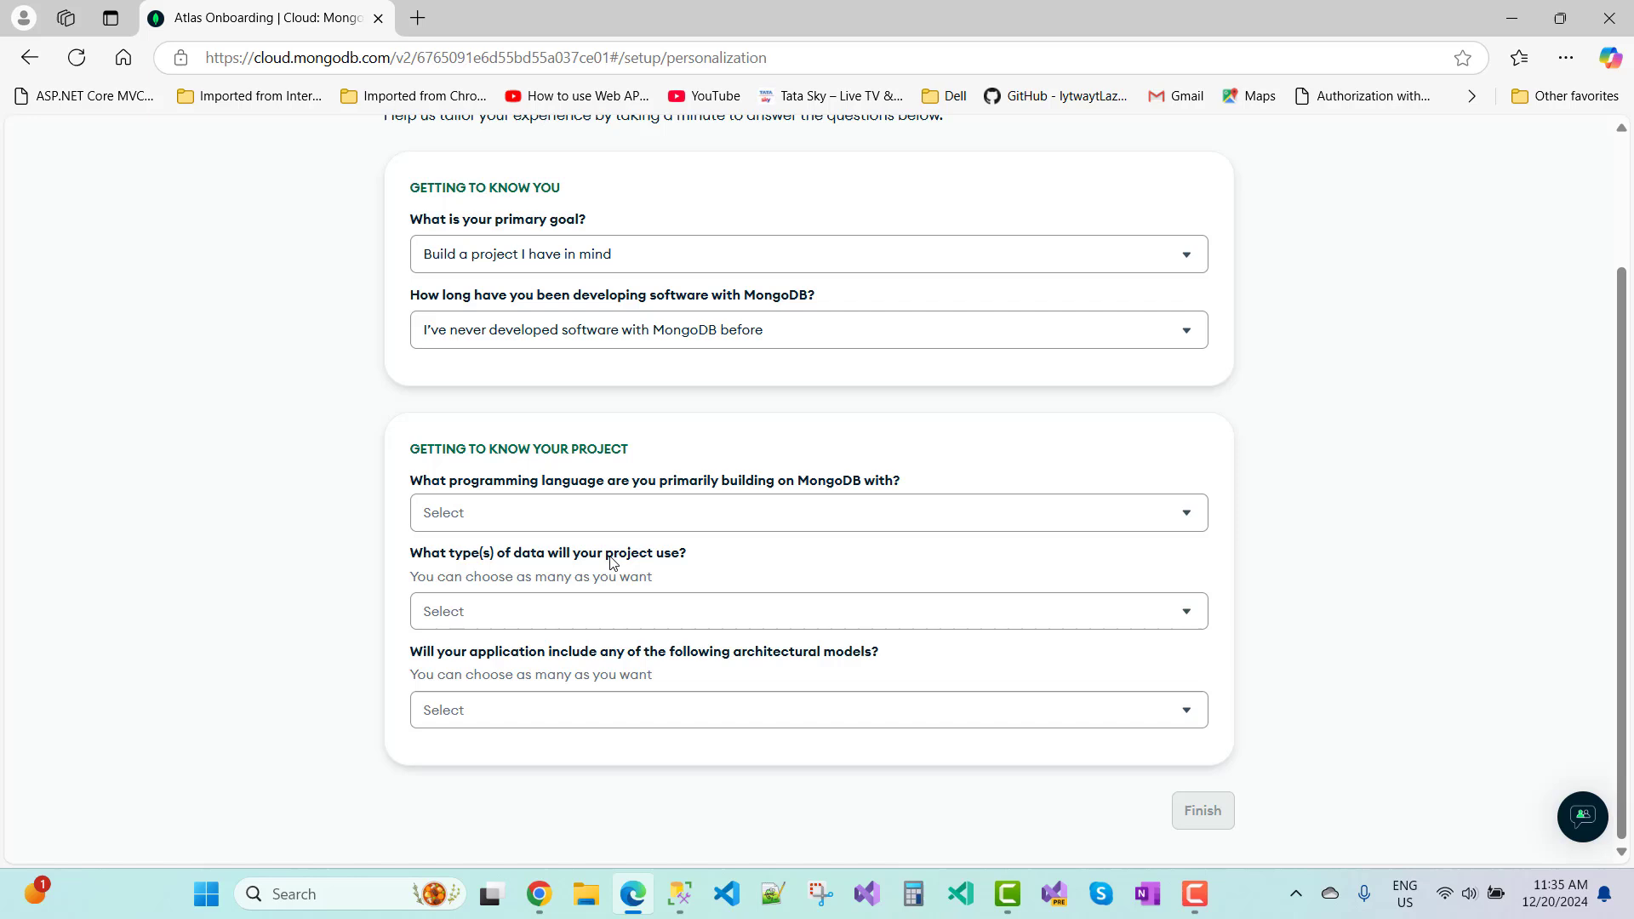
click(506, 515)
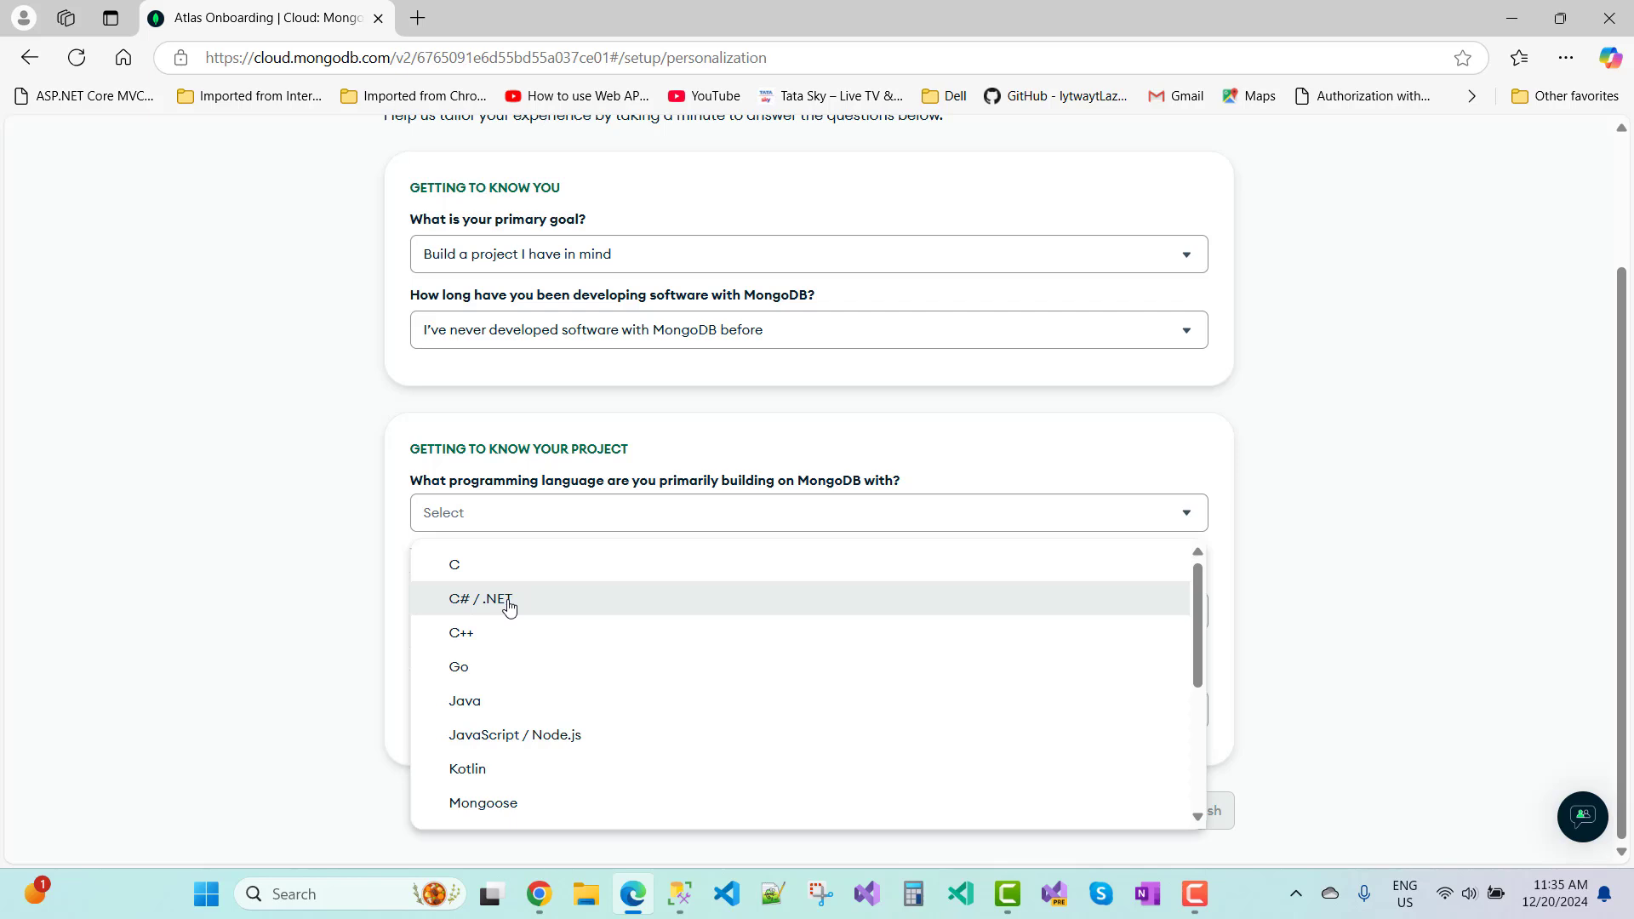
click(509, 605)
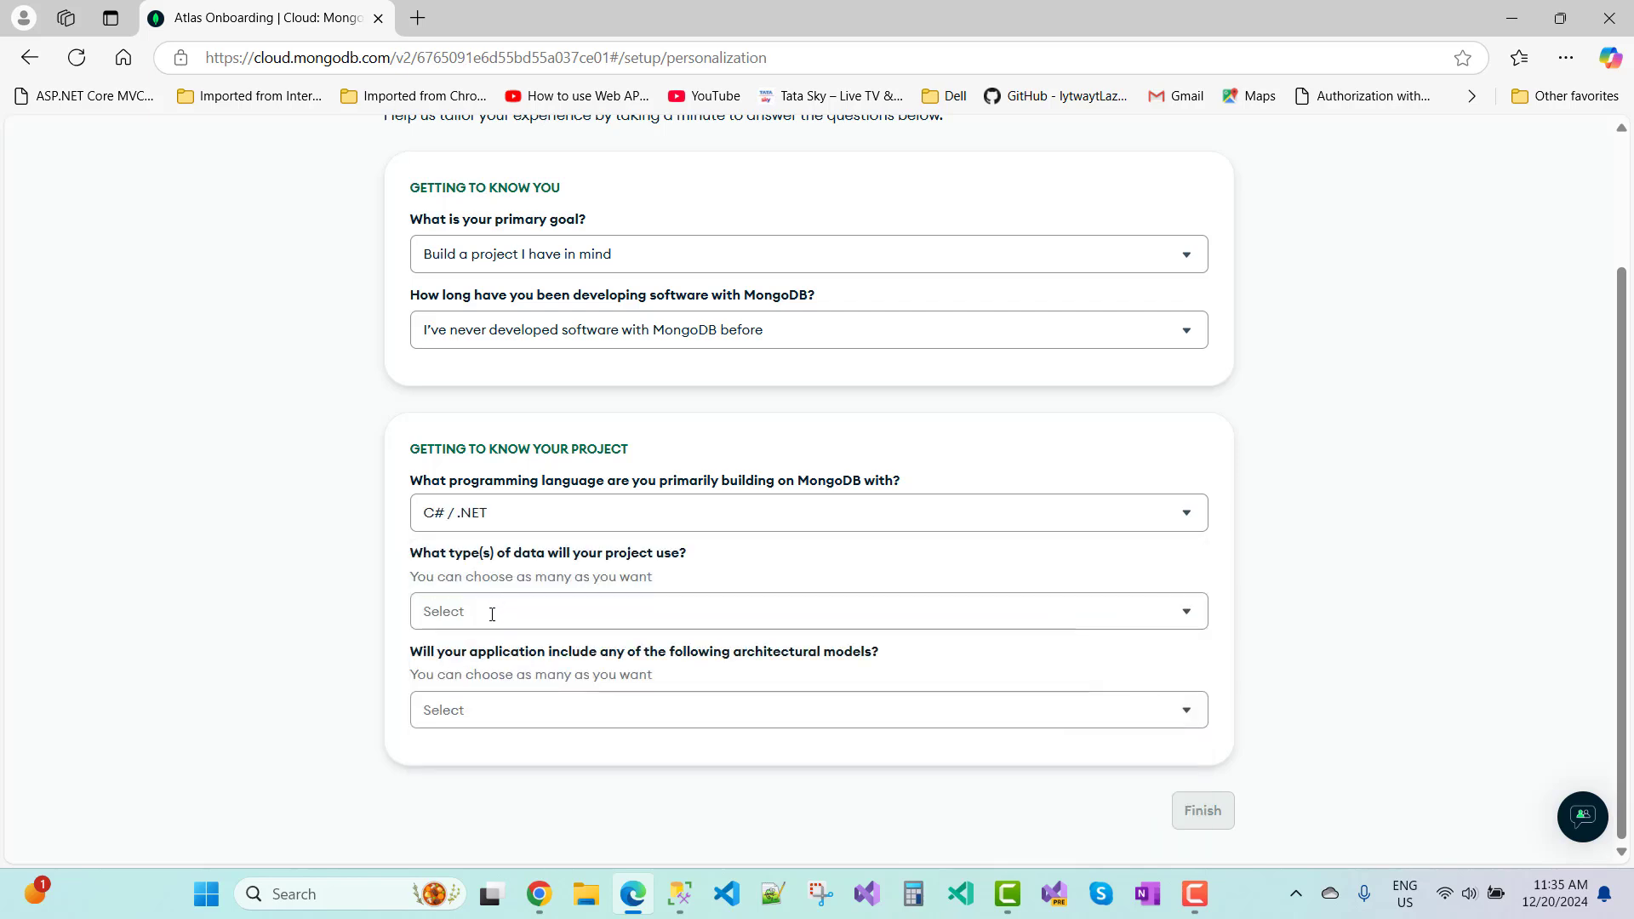
click(492, 613)
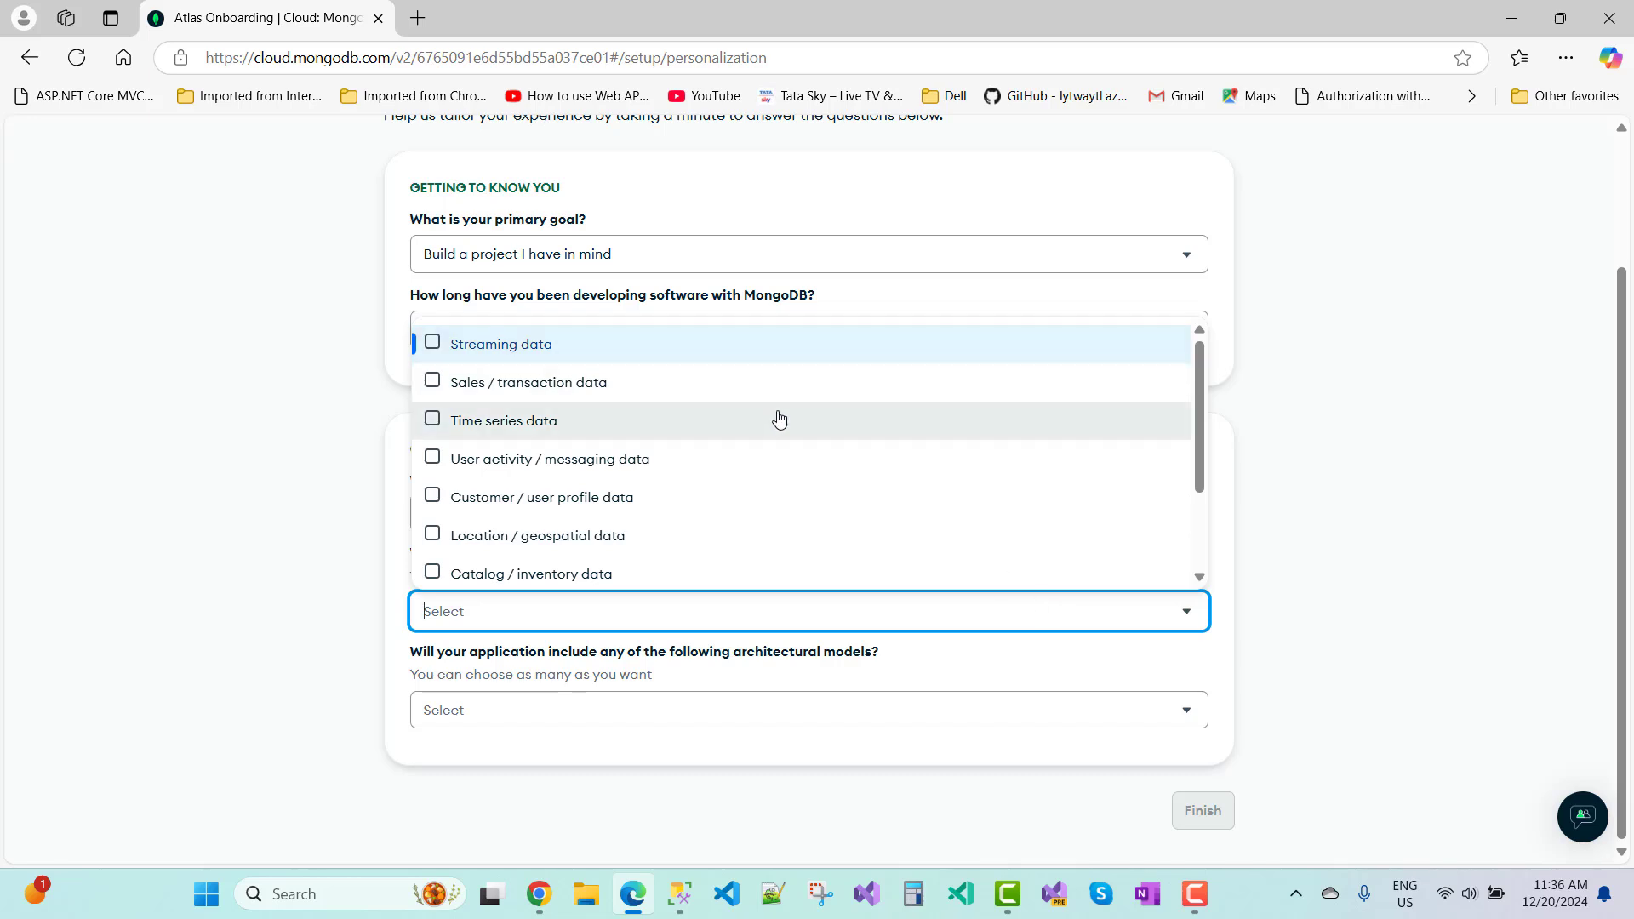
click(432, 383)
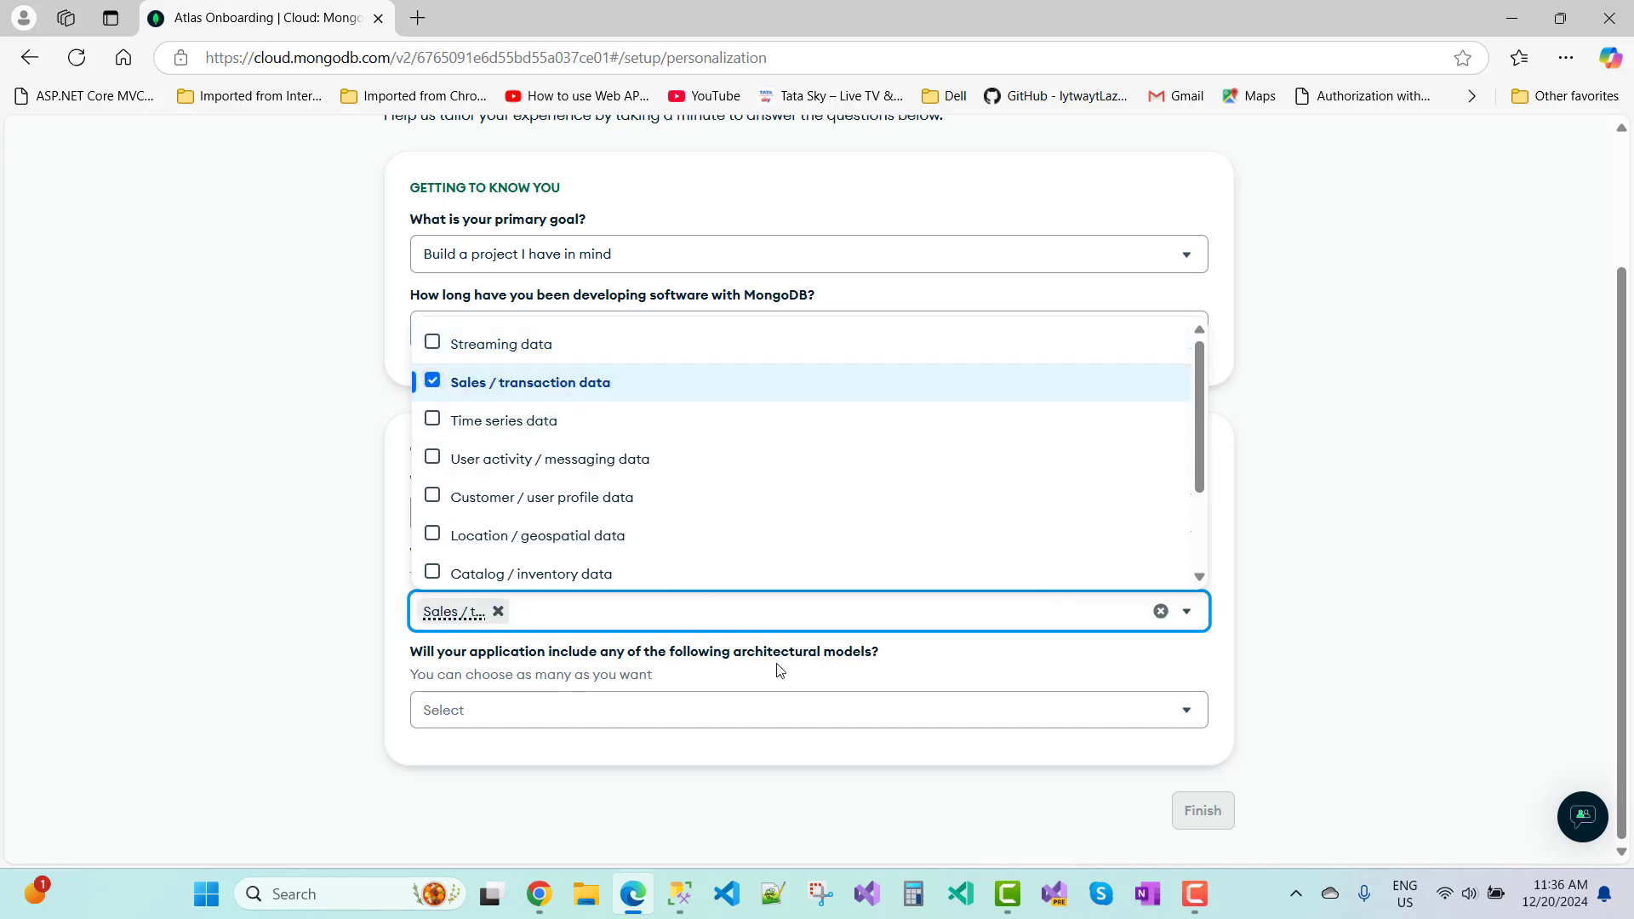
click(685, 714)
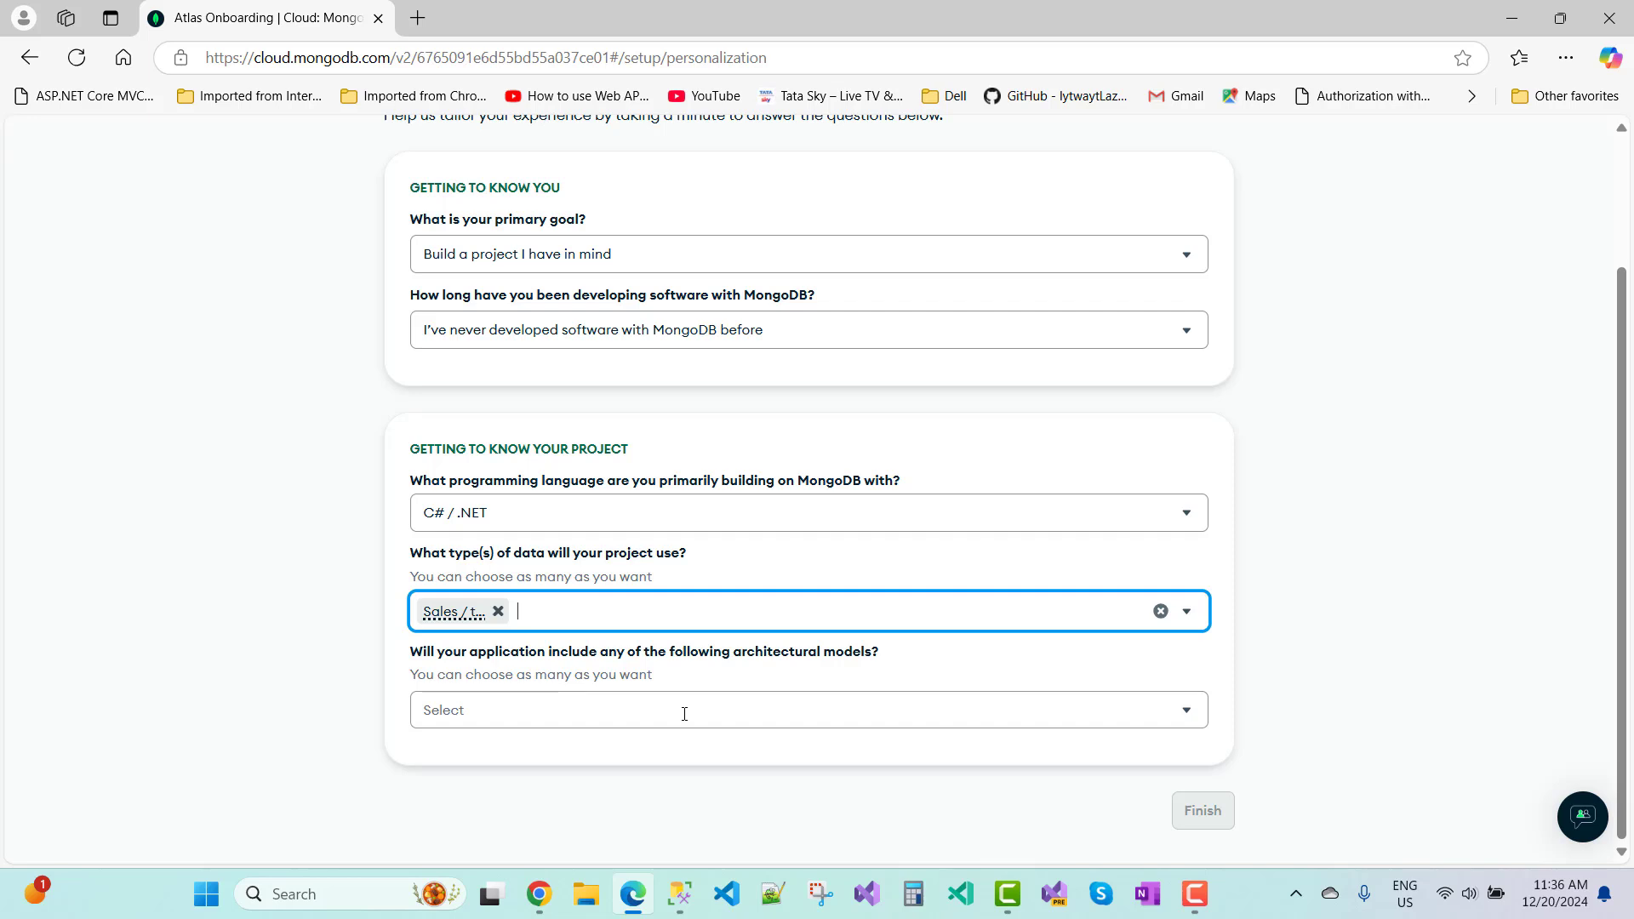
Select AI/ML Enriched as the application's architectural model
click(684, 715)
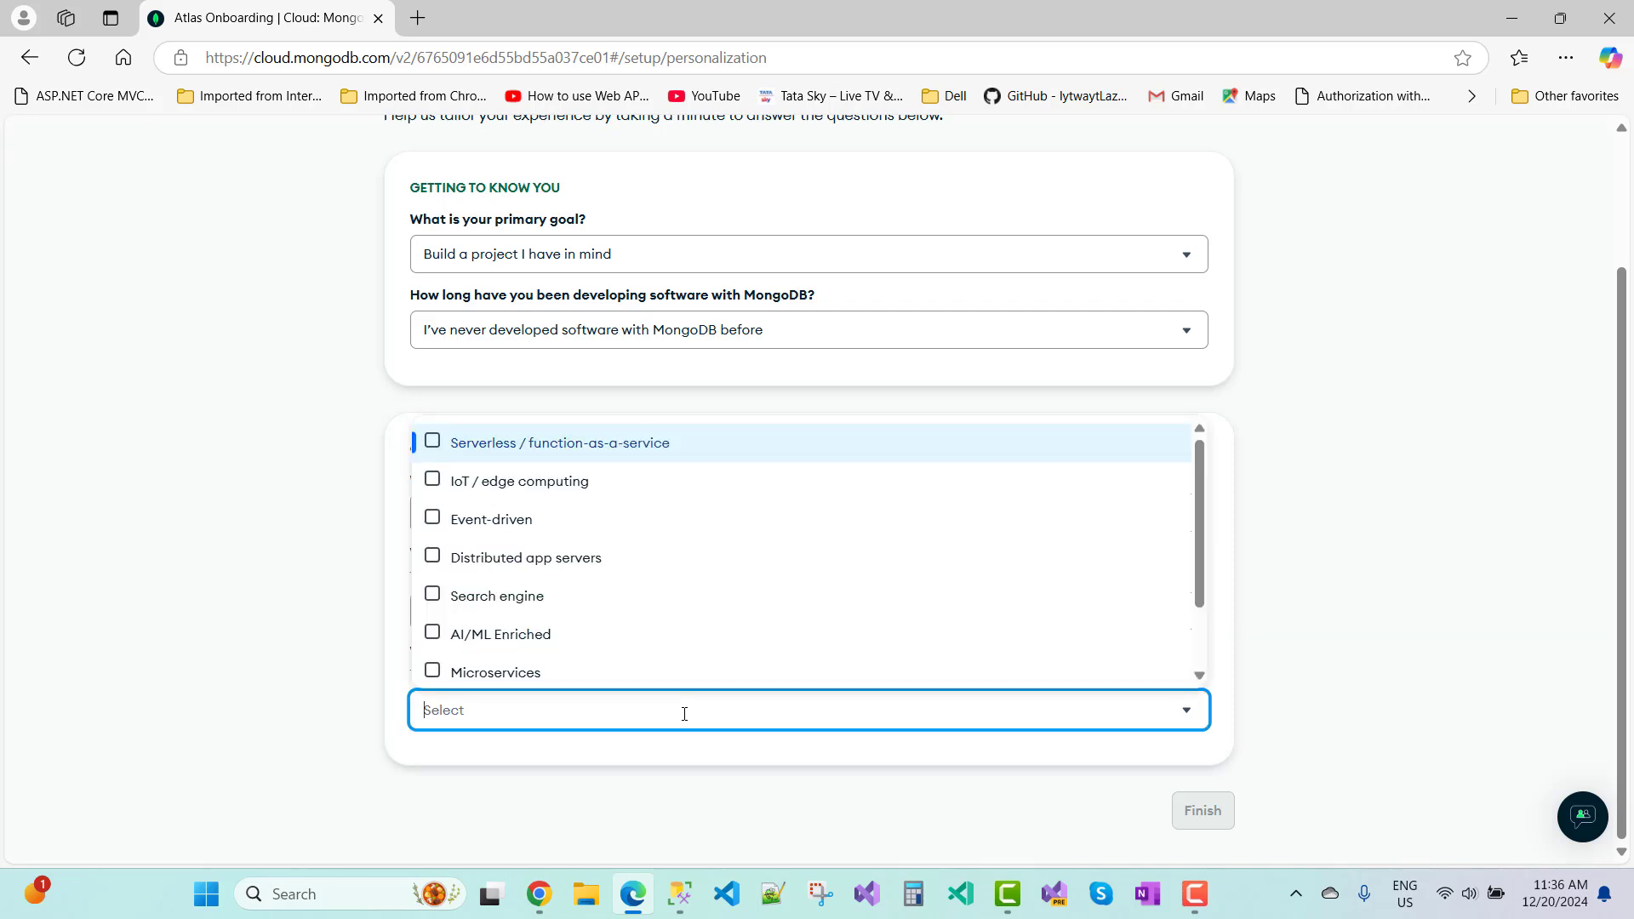
click(394, 578)
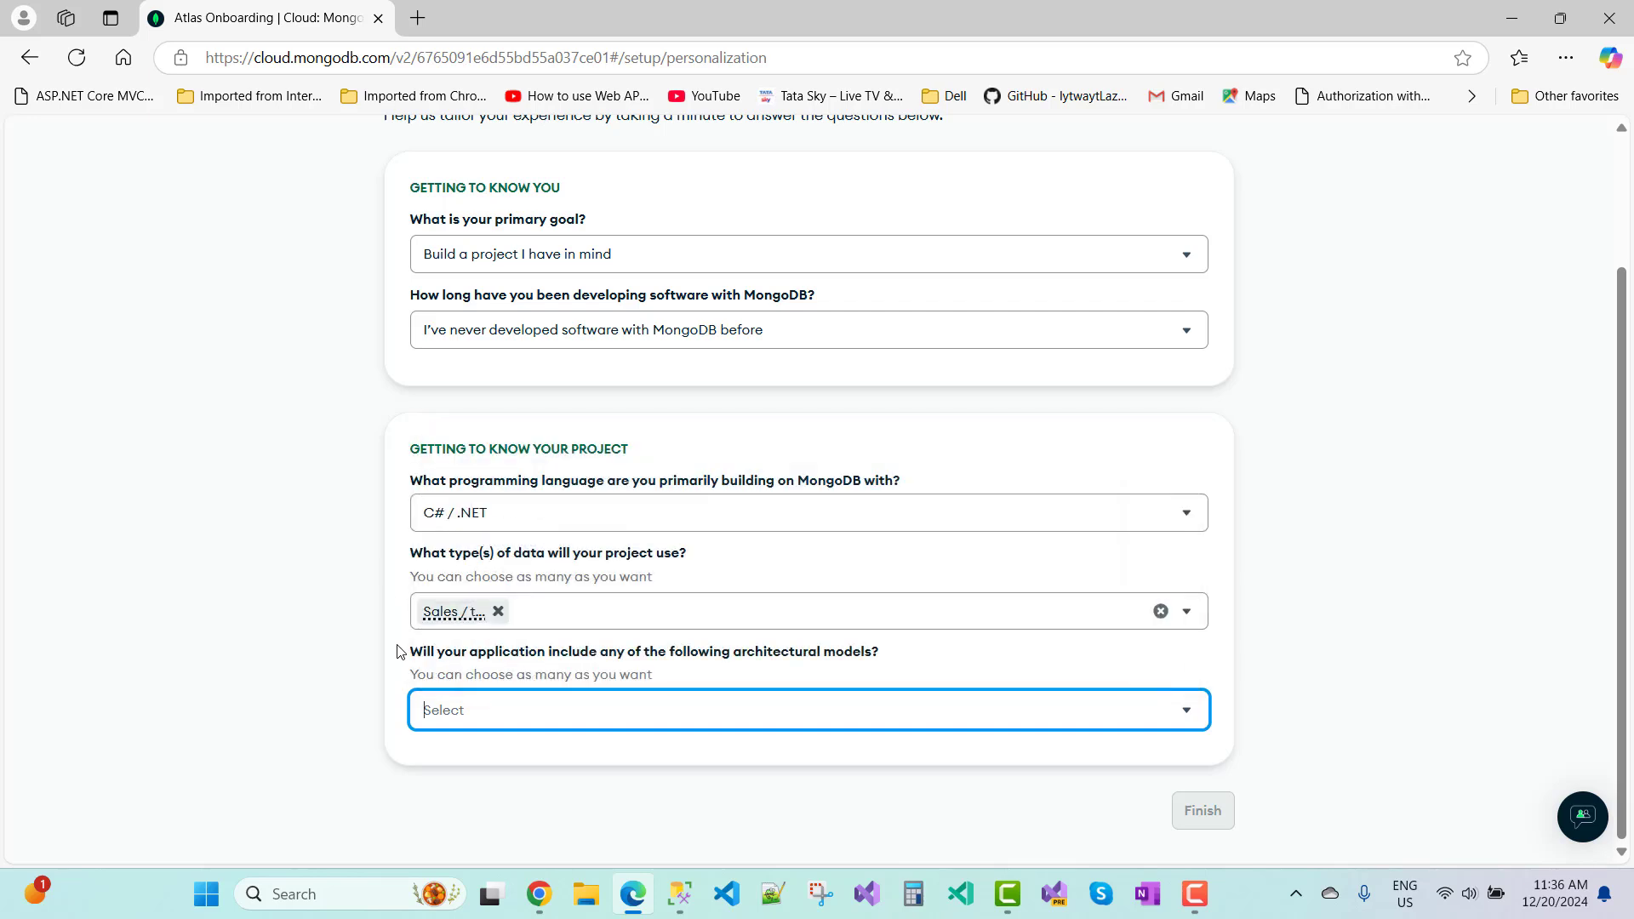
click(639, 709)
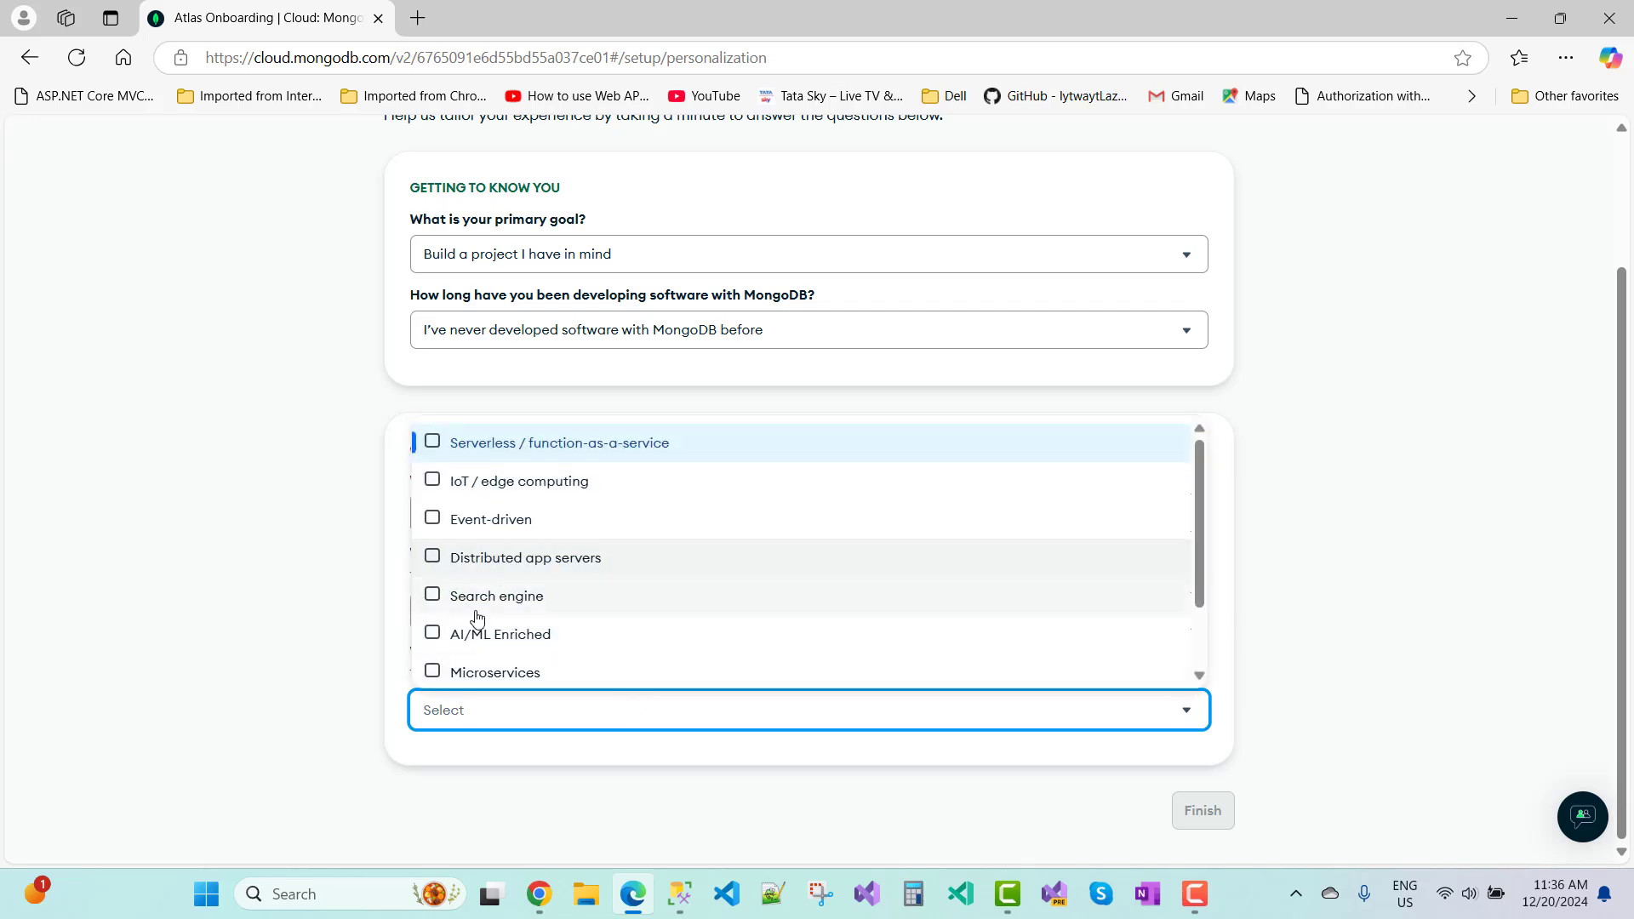
click(427, 640)
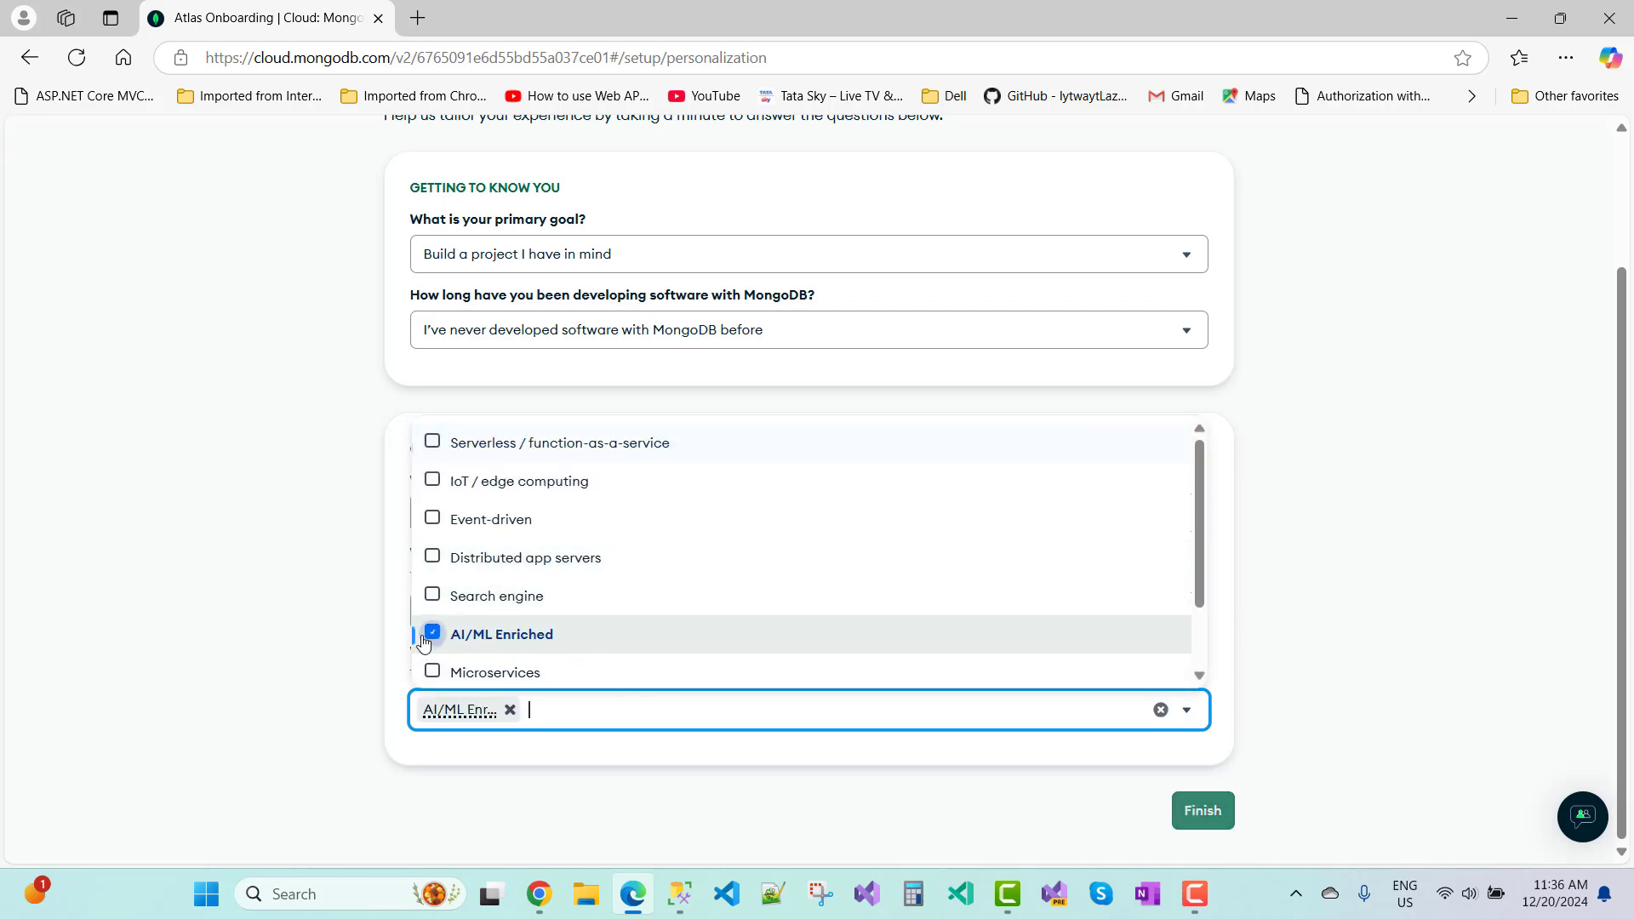
Submit the completed onboarding questionnaire and postpone the cluster deployment to reach the project overview
click(1196, 823)
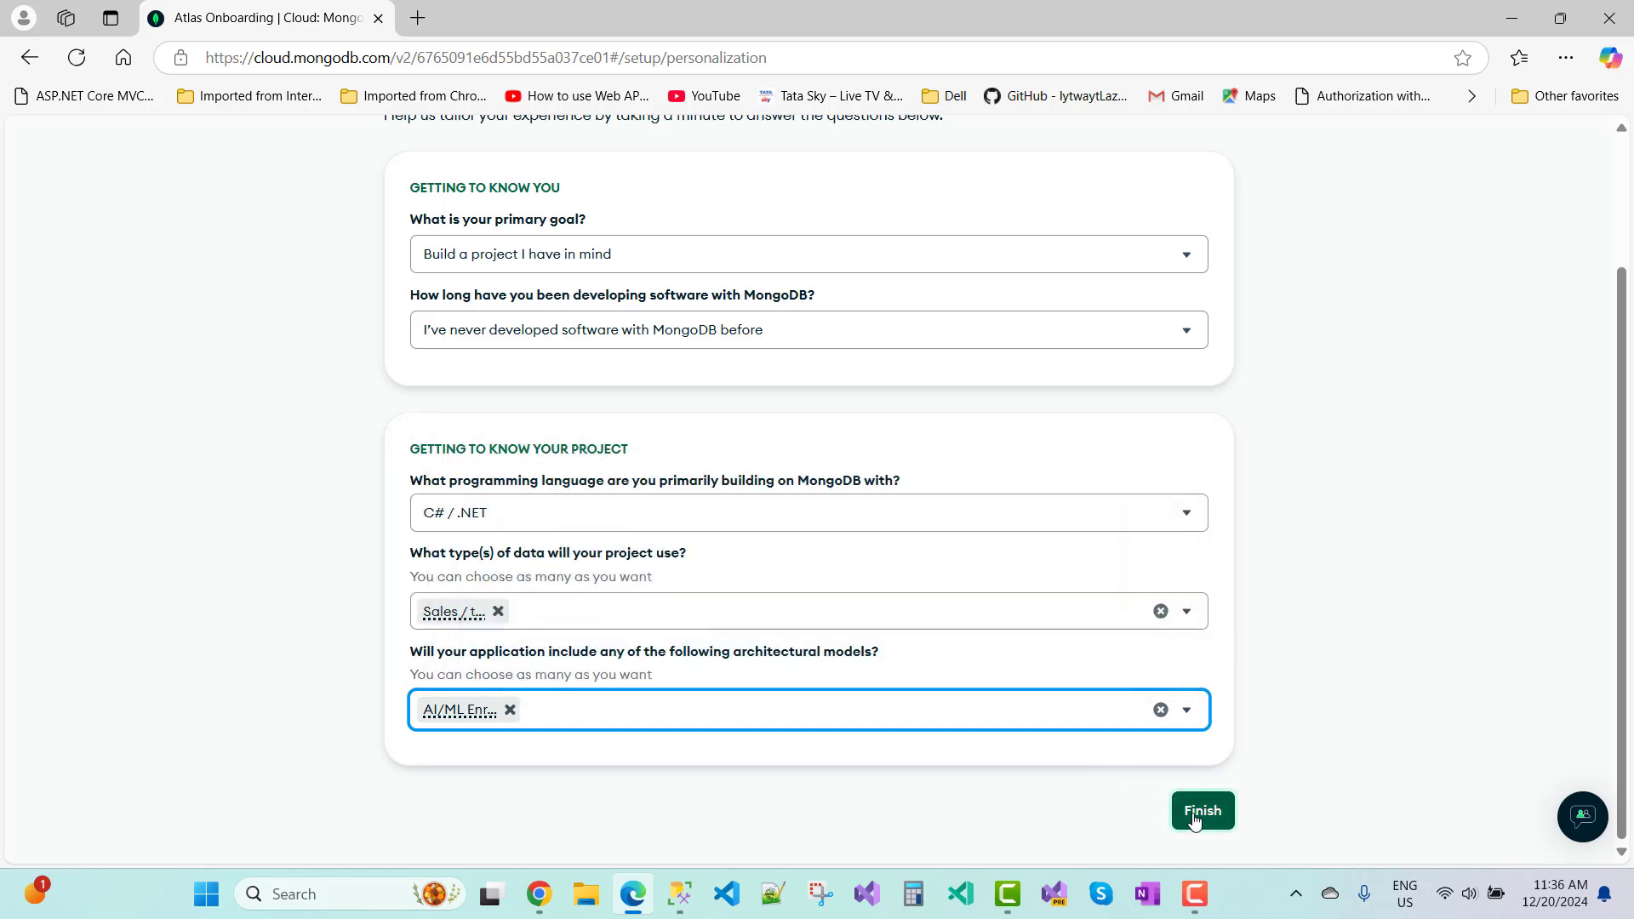
click(1200, 811)
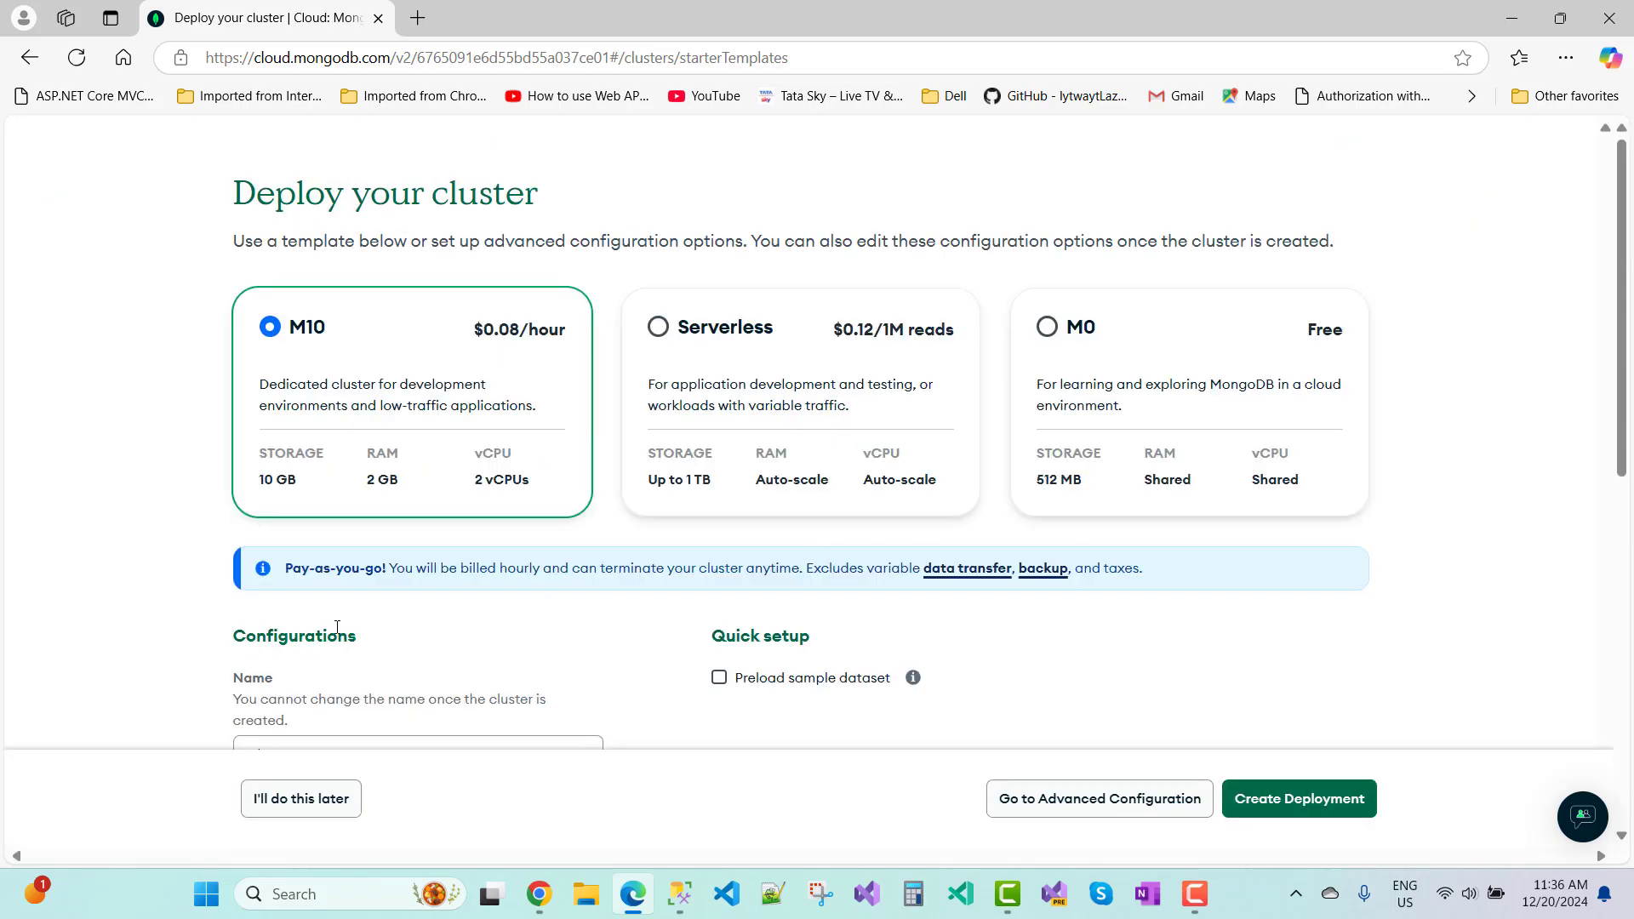
click(292, 798)
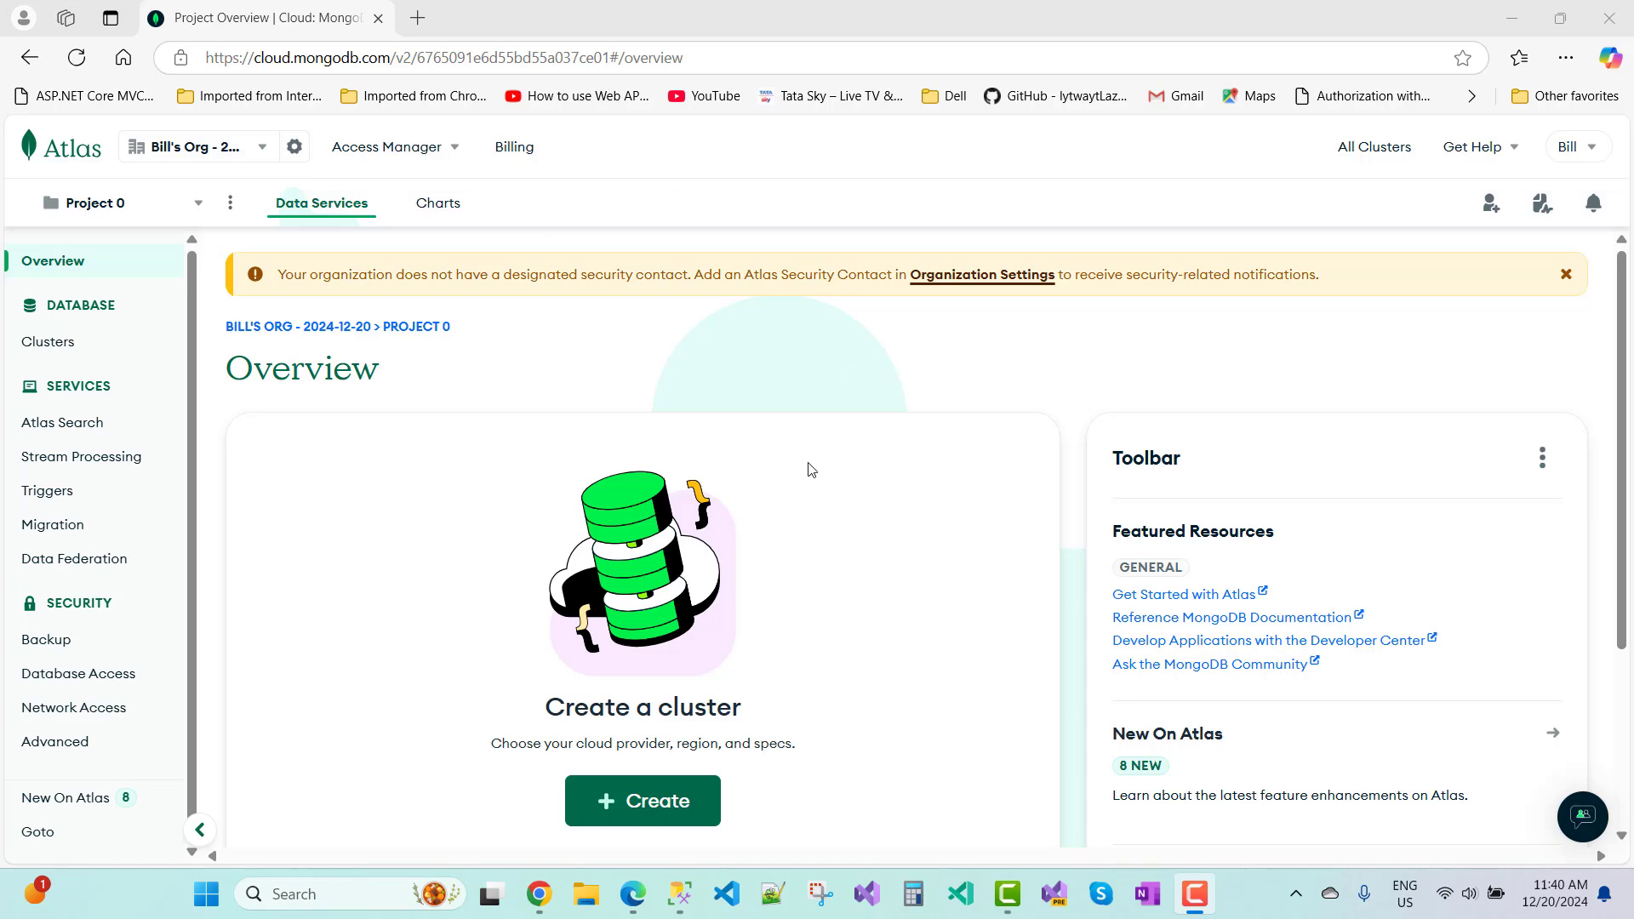
scroll(943, 493, down, 3)
scroll(944, 503, up, 3)
drag(730, 57, 253, 62)
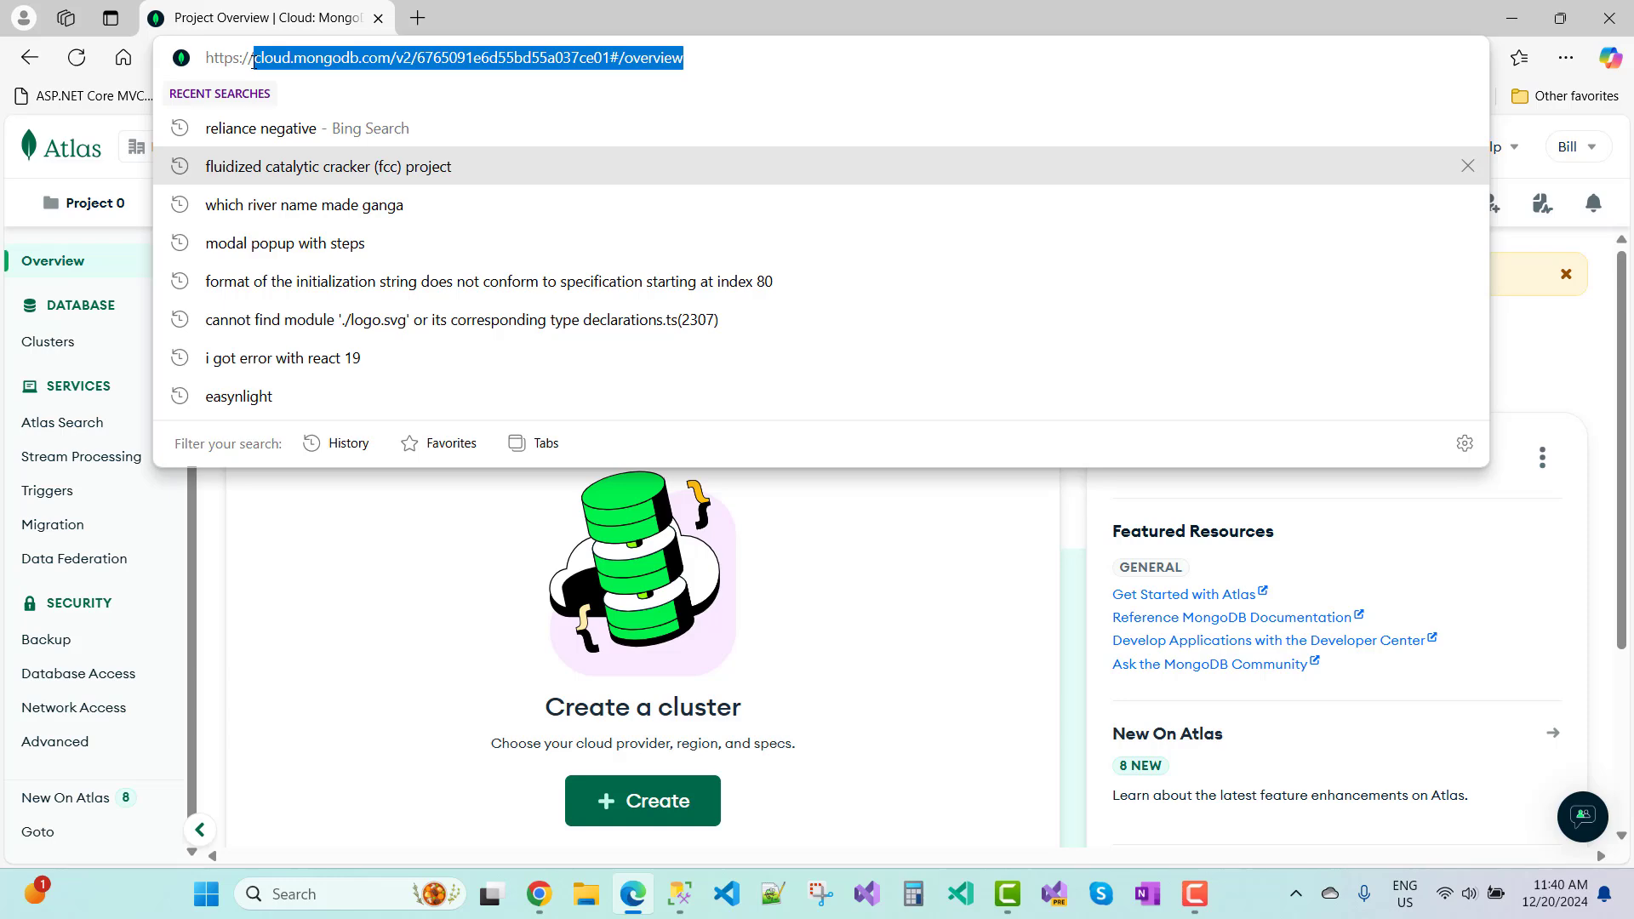
text(c)
key(BackSpace)
key(BackSpace)
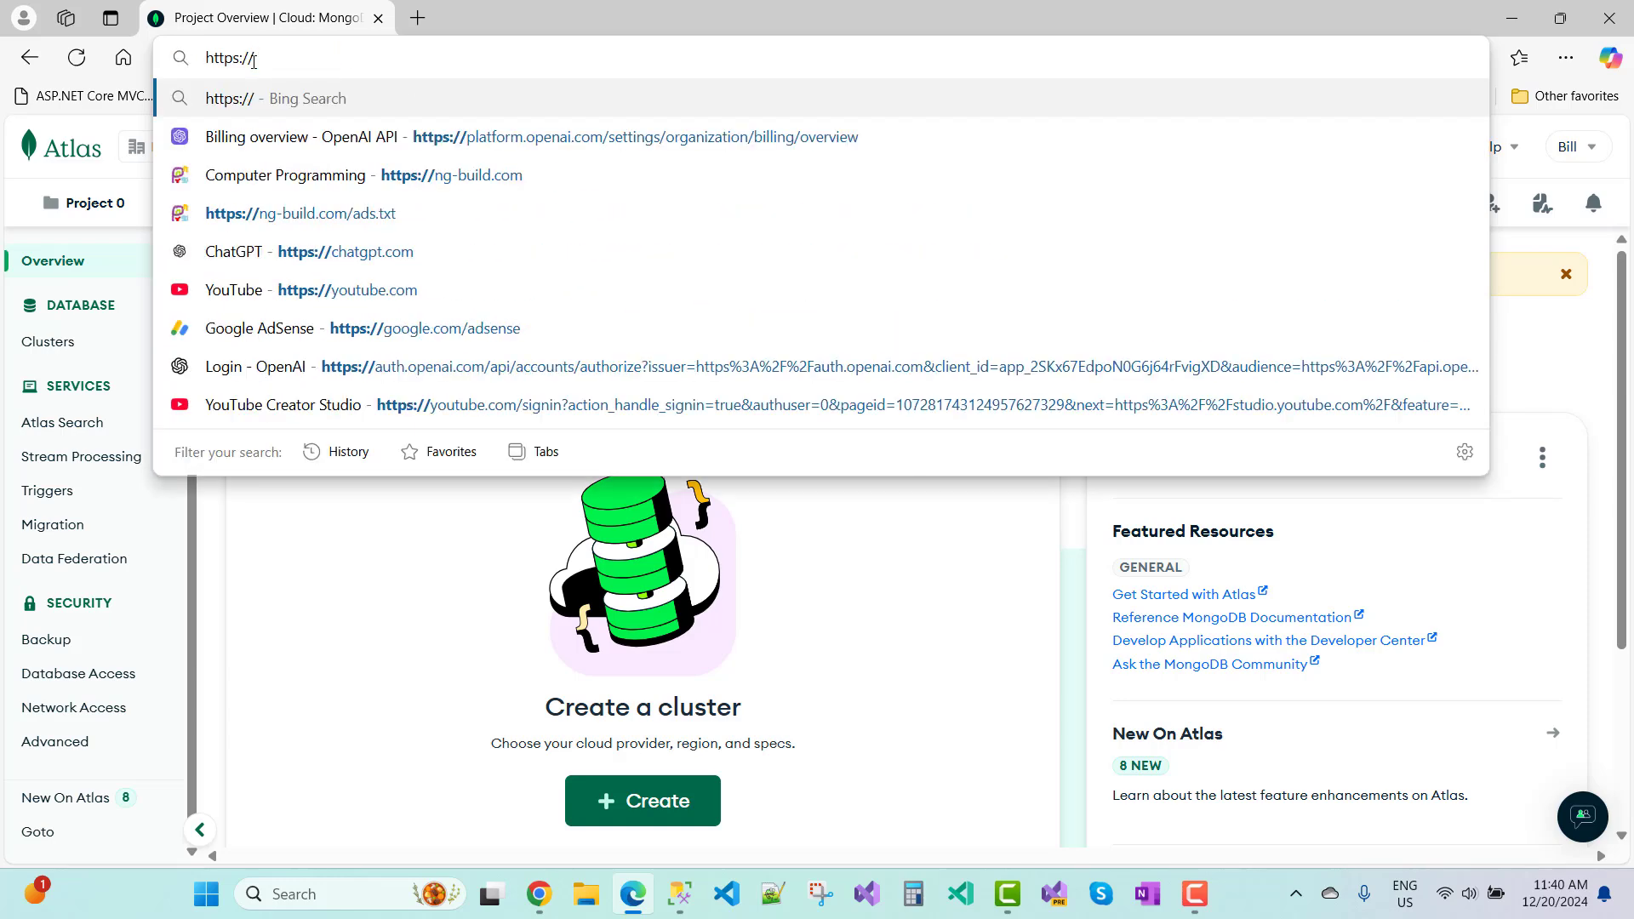
text(mon)
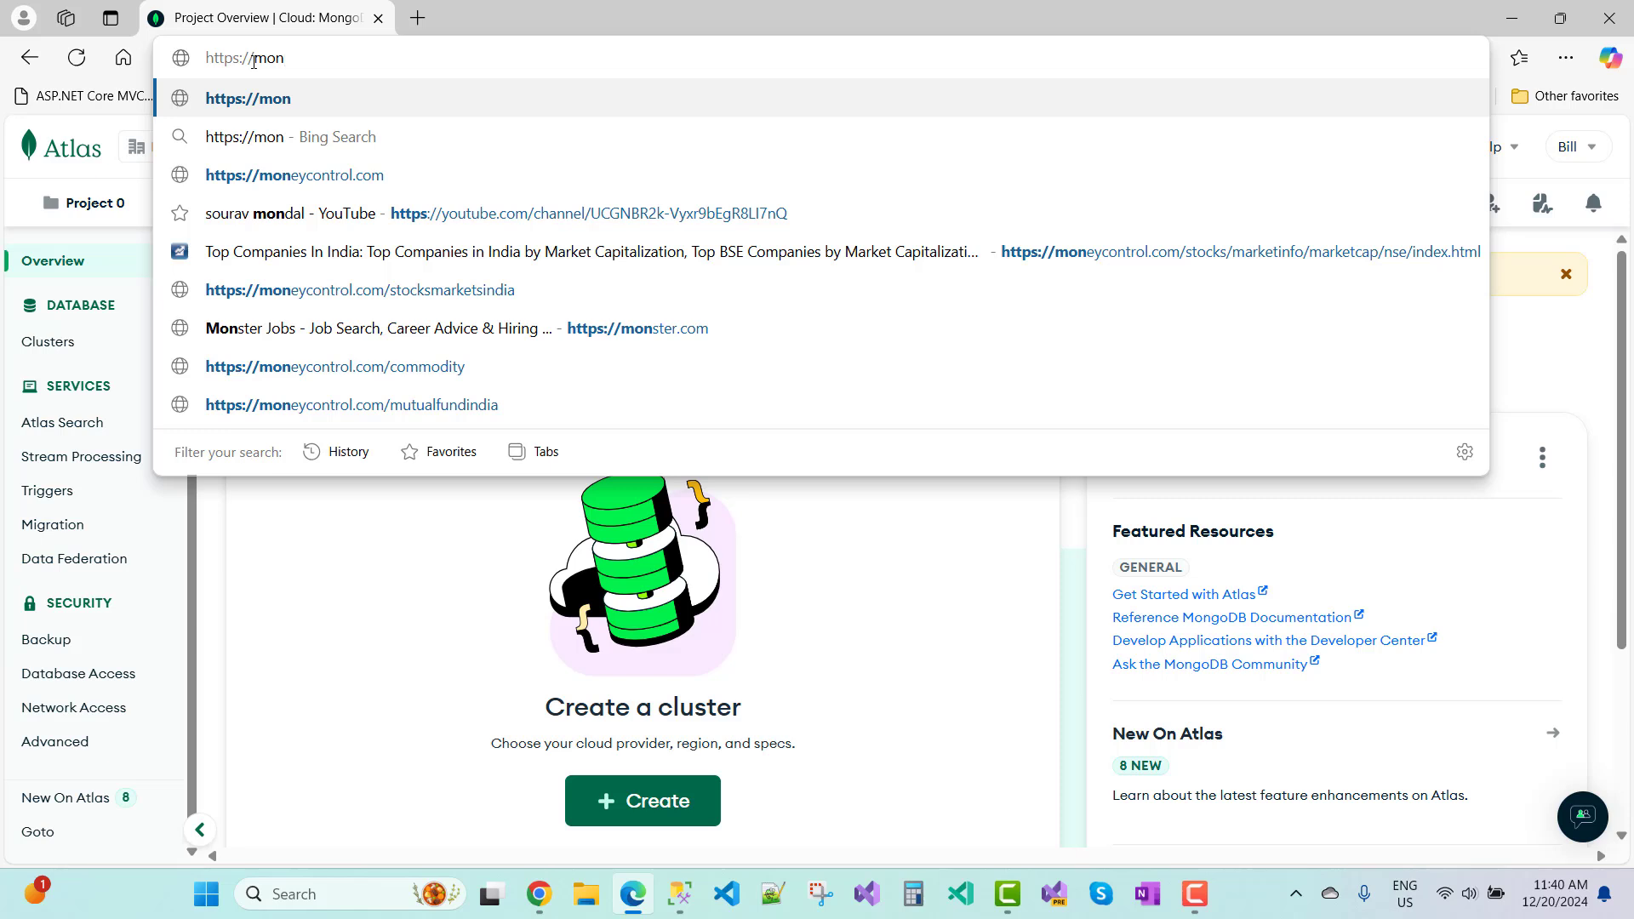
text(go)
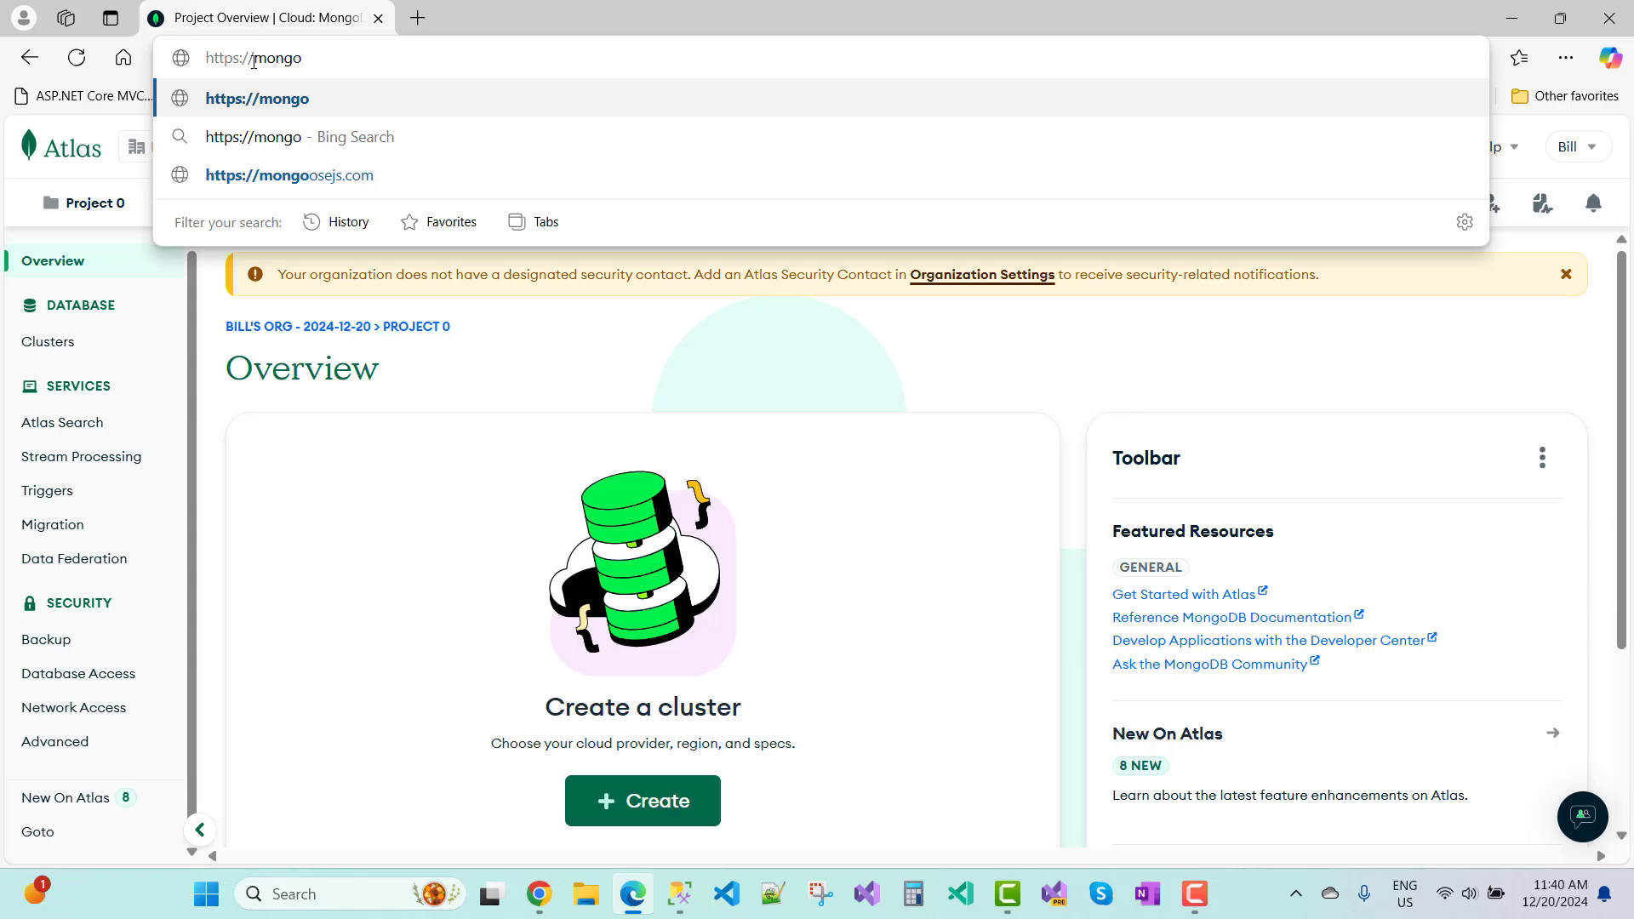
text(db.c)
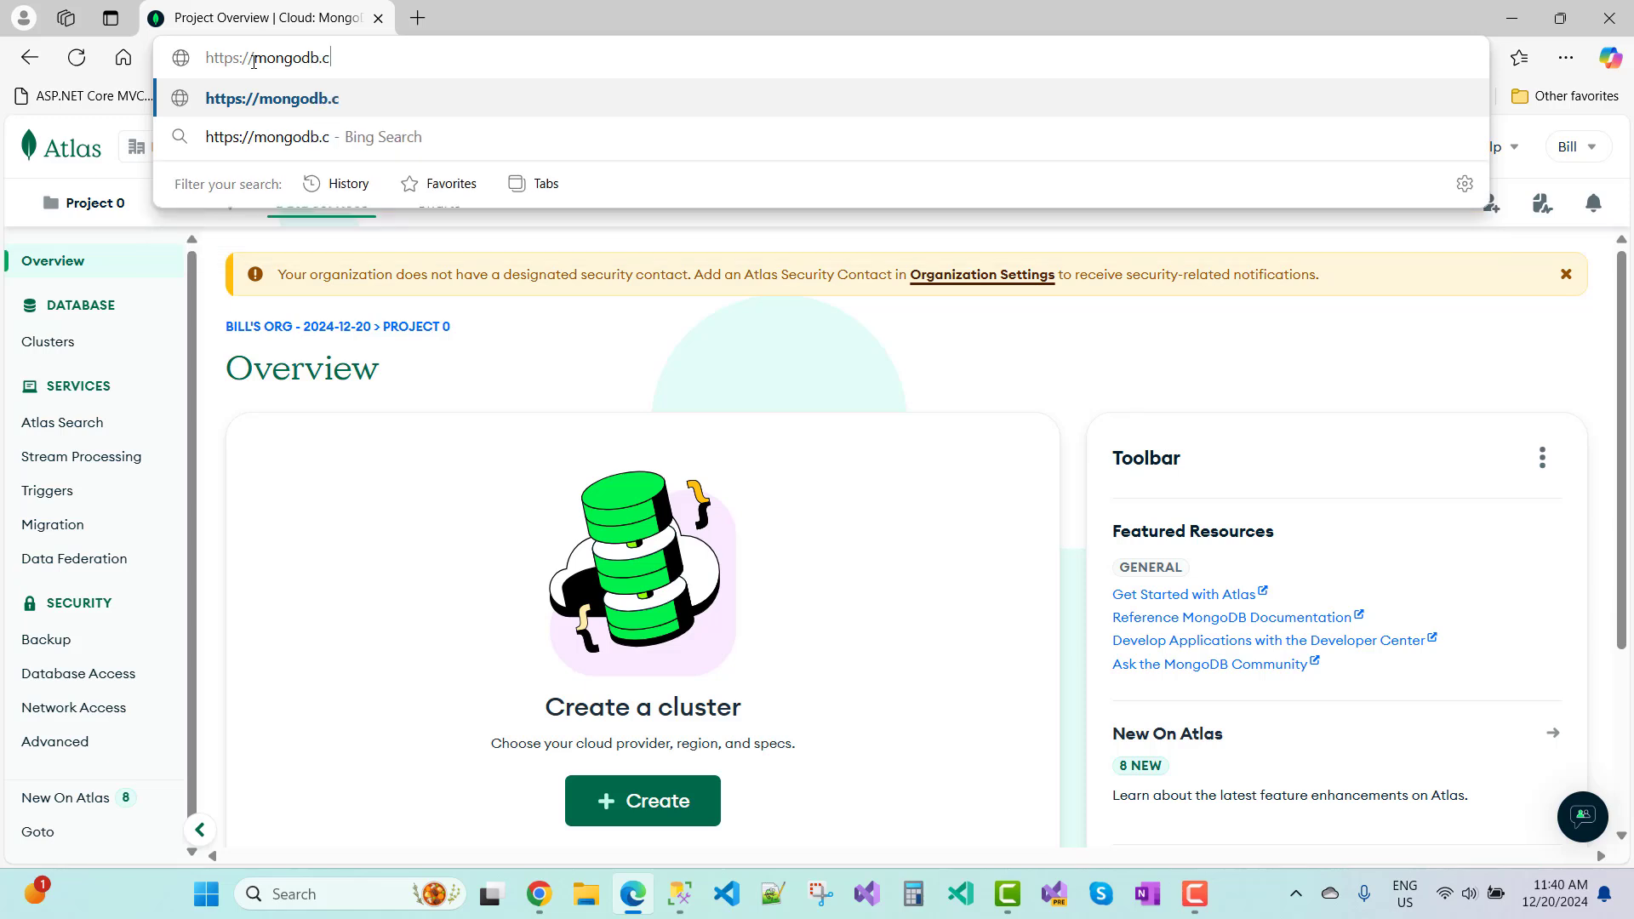
text(om)
key(Return)
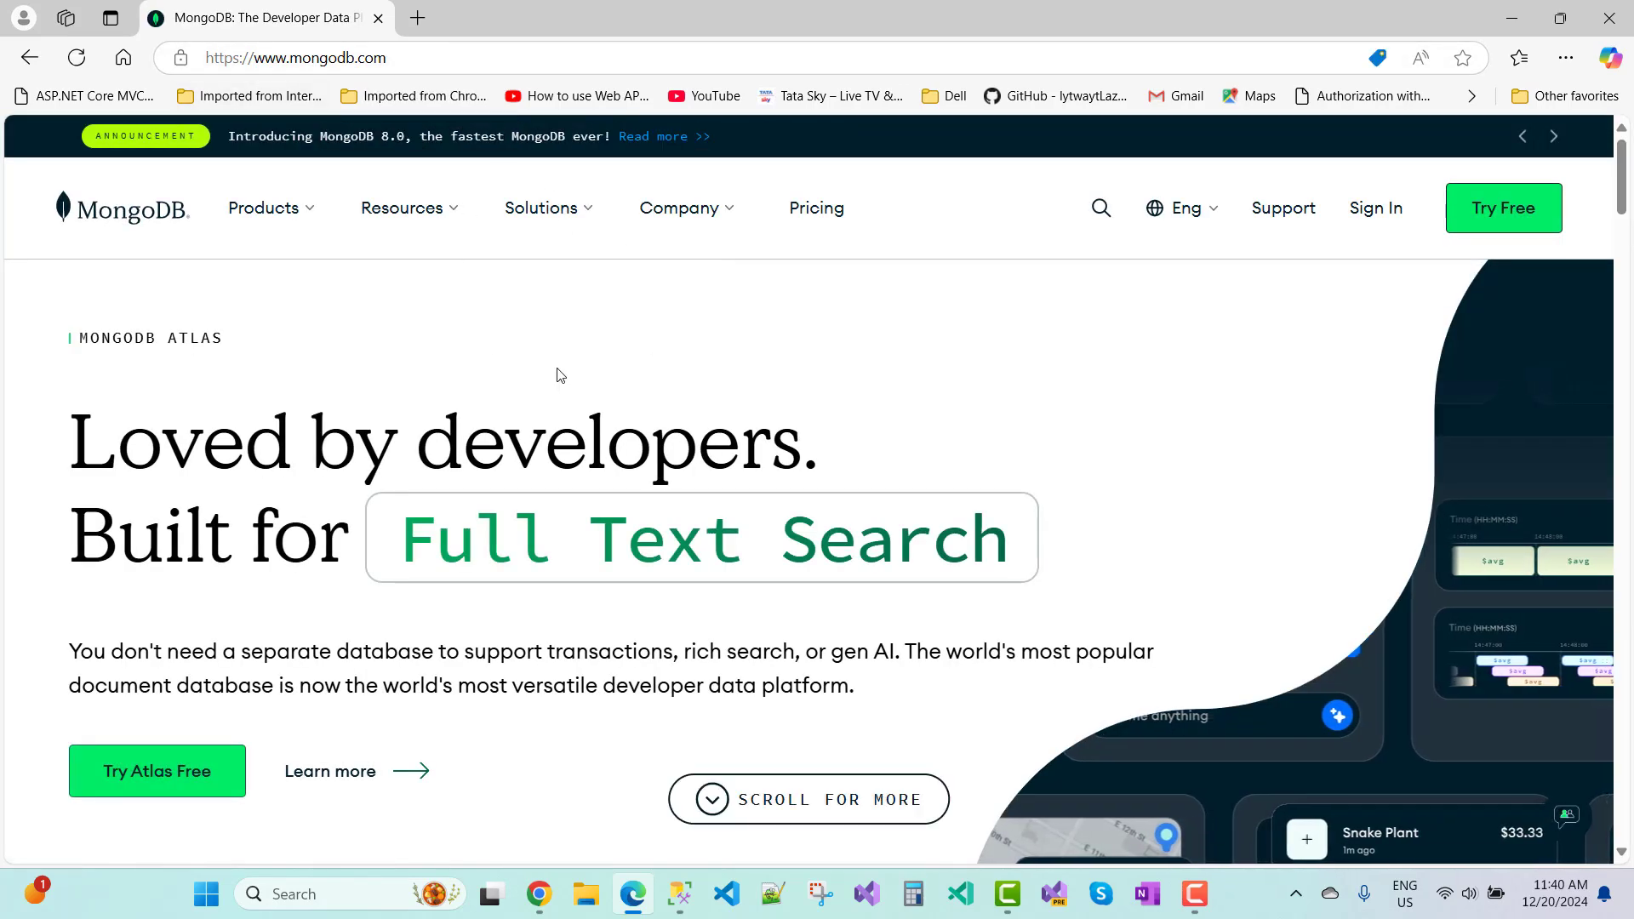
Find the Community Edition among MongoDB's products and download Community Server 8.0.4 for Windows x64 as an msi package
click(312, 216)
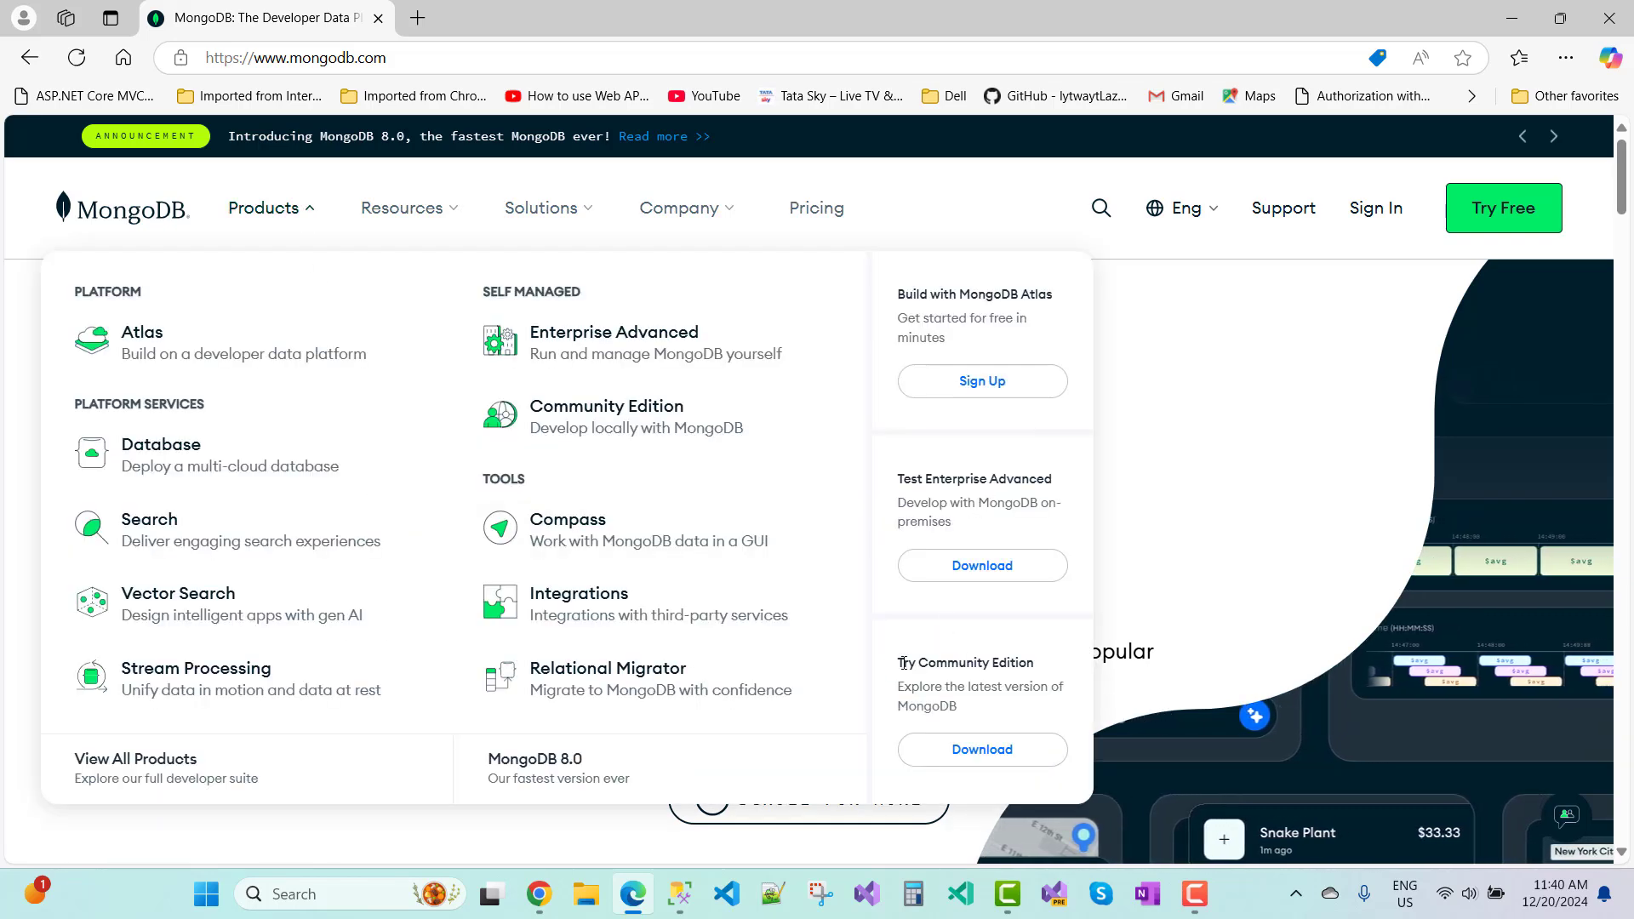
click(985, 762)
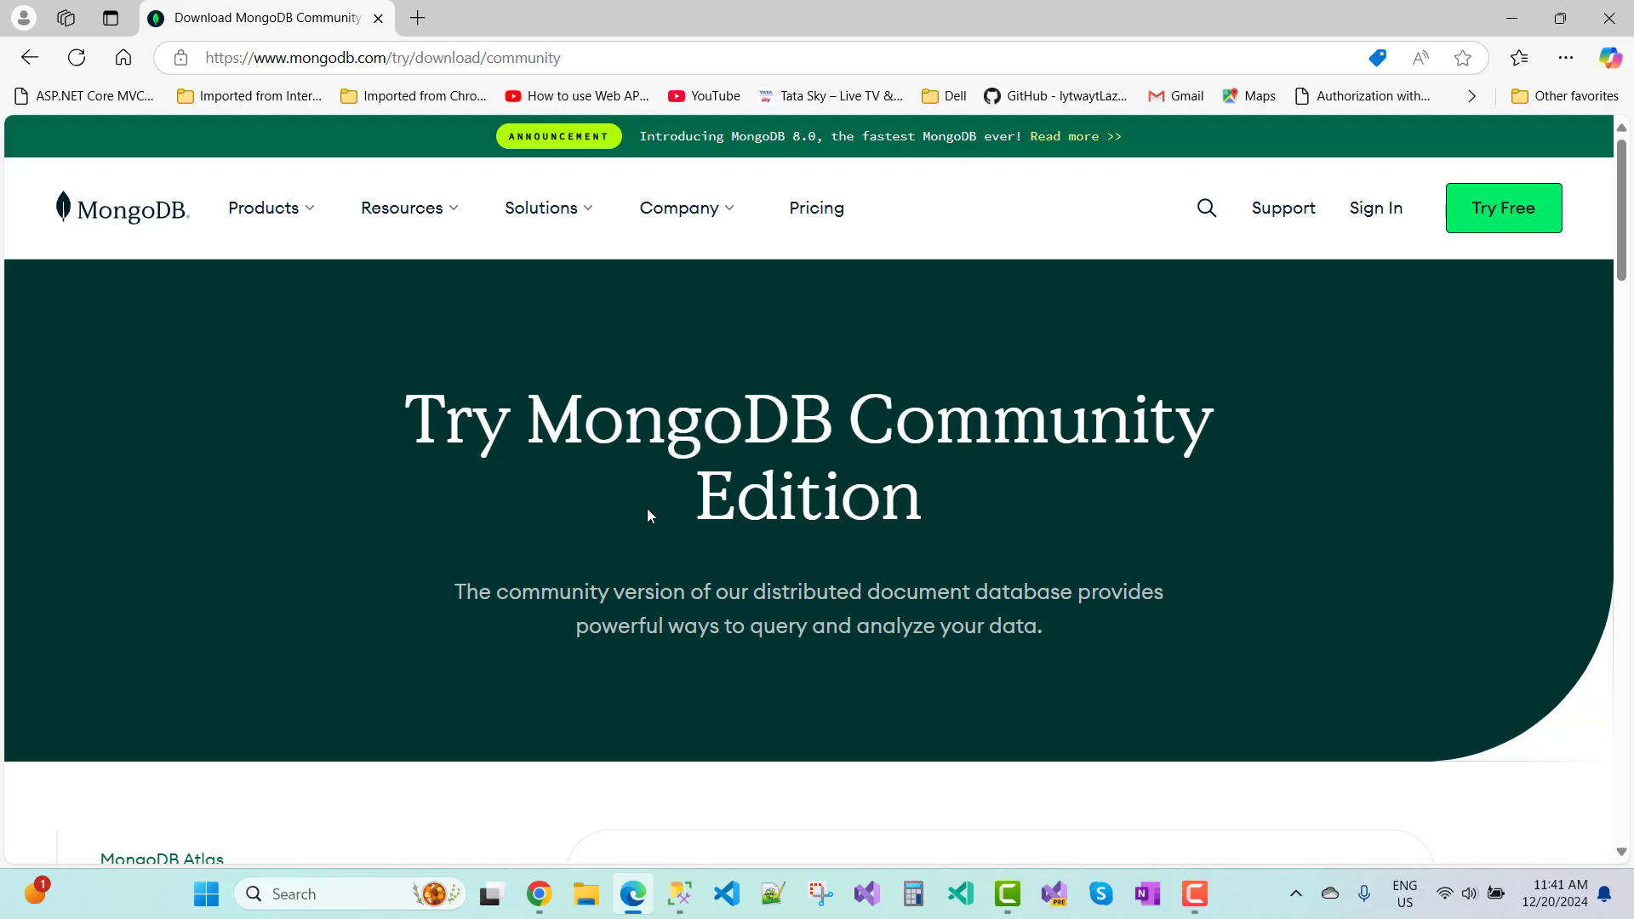
scroll(955, 515, down, 7)
scroll(955, 517, down, 1)
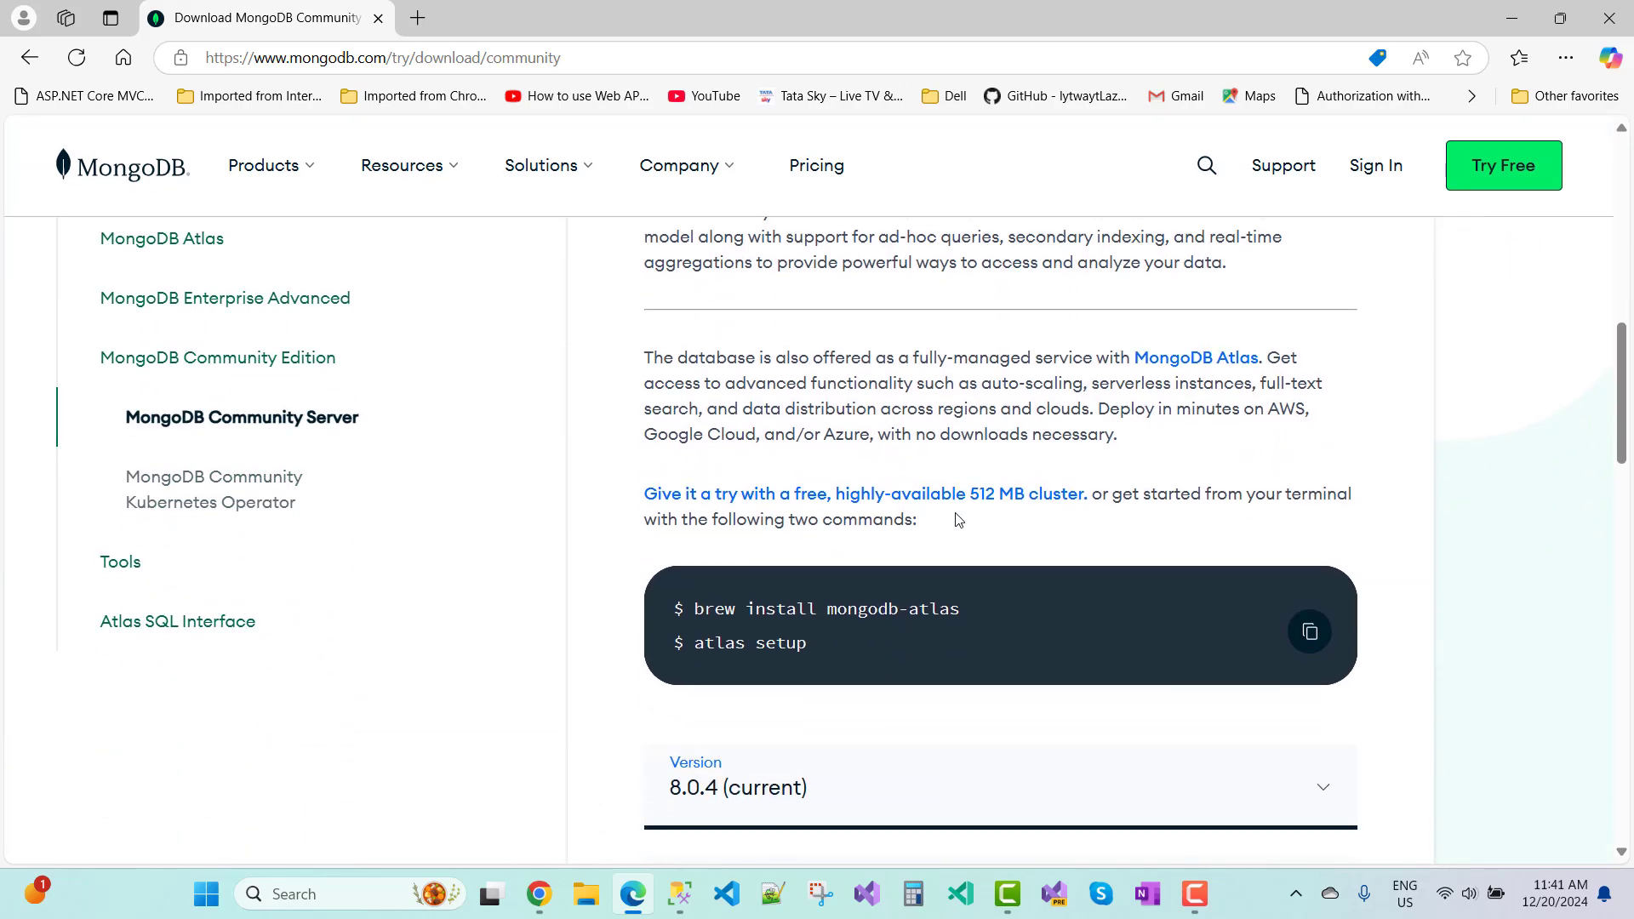
scroll(958, 517, up, 2)
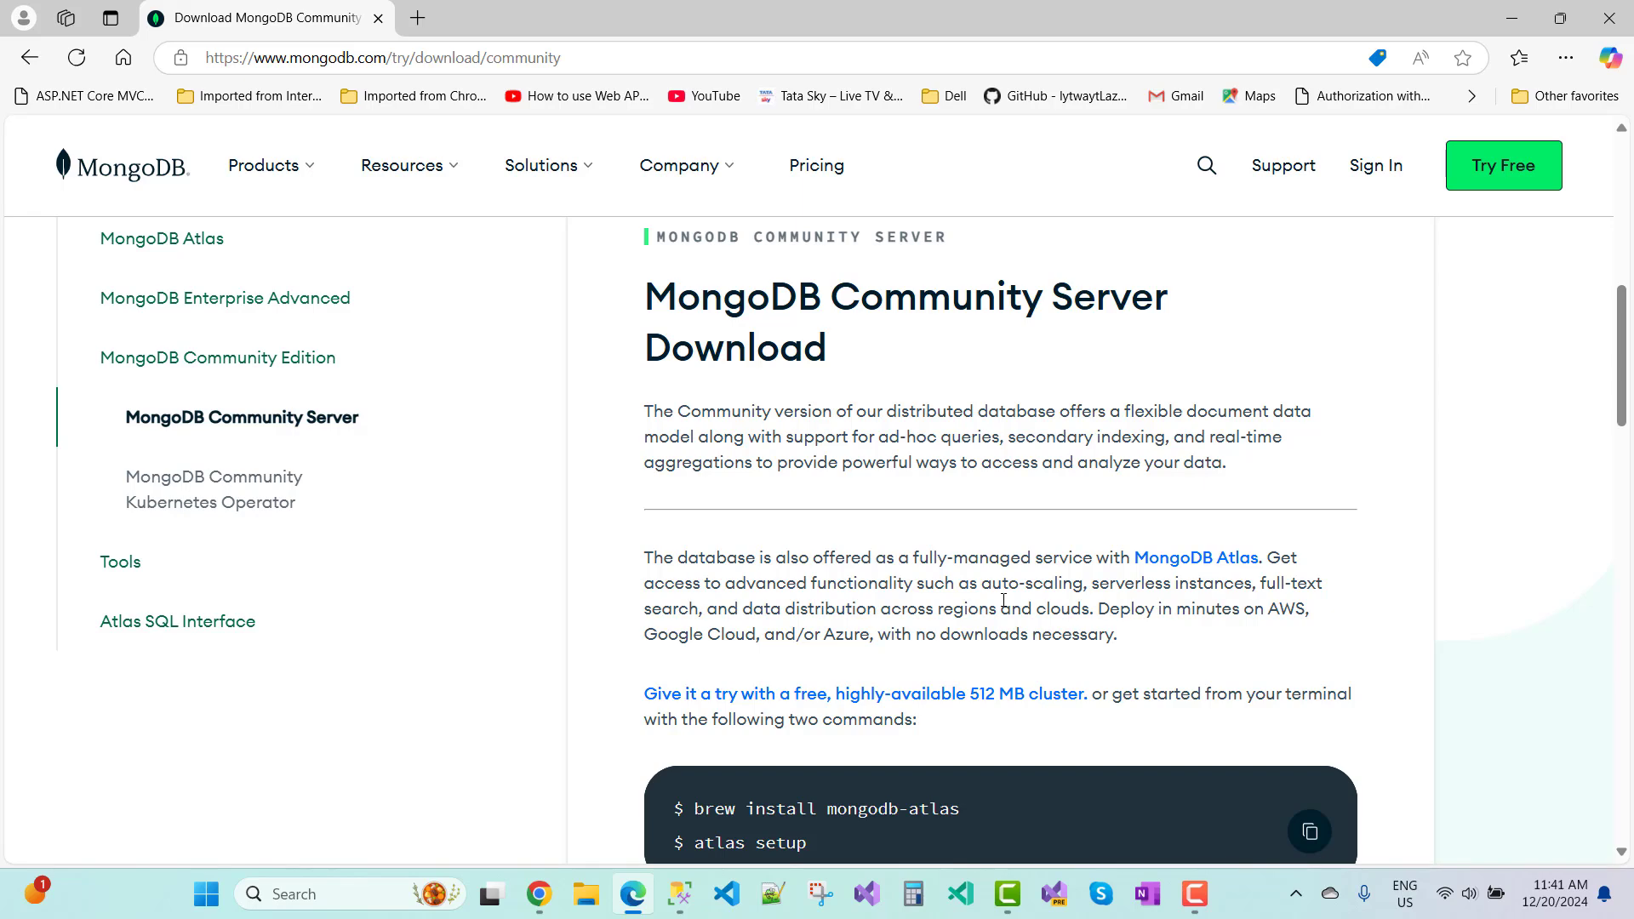
scroll(1005, 601, down, 2)
scroll(1004, 601, up, 3)
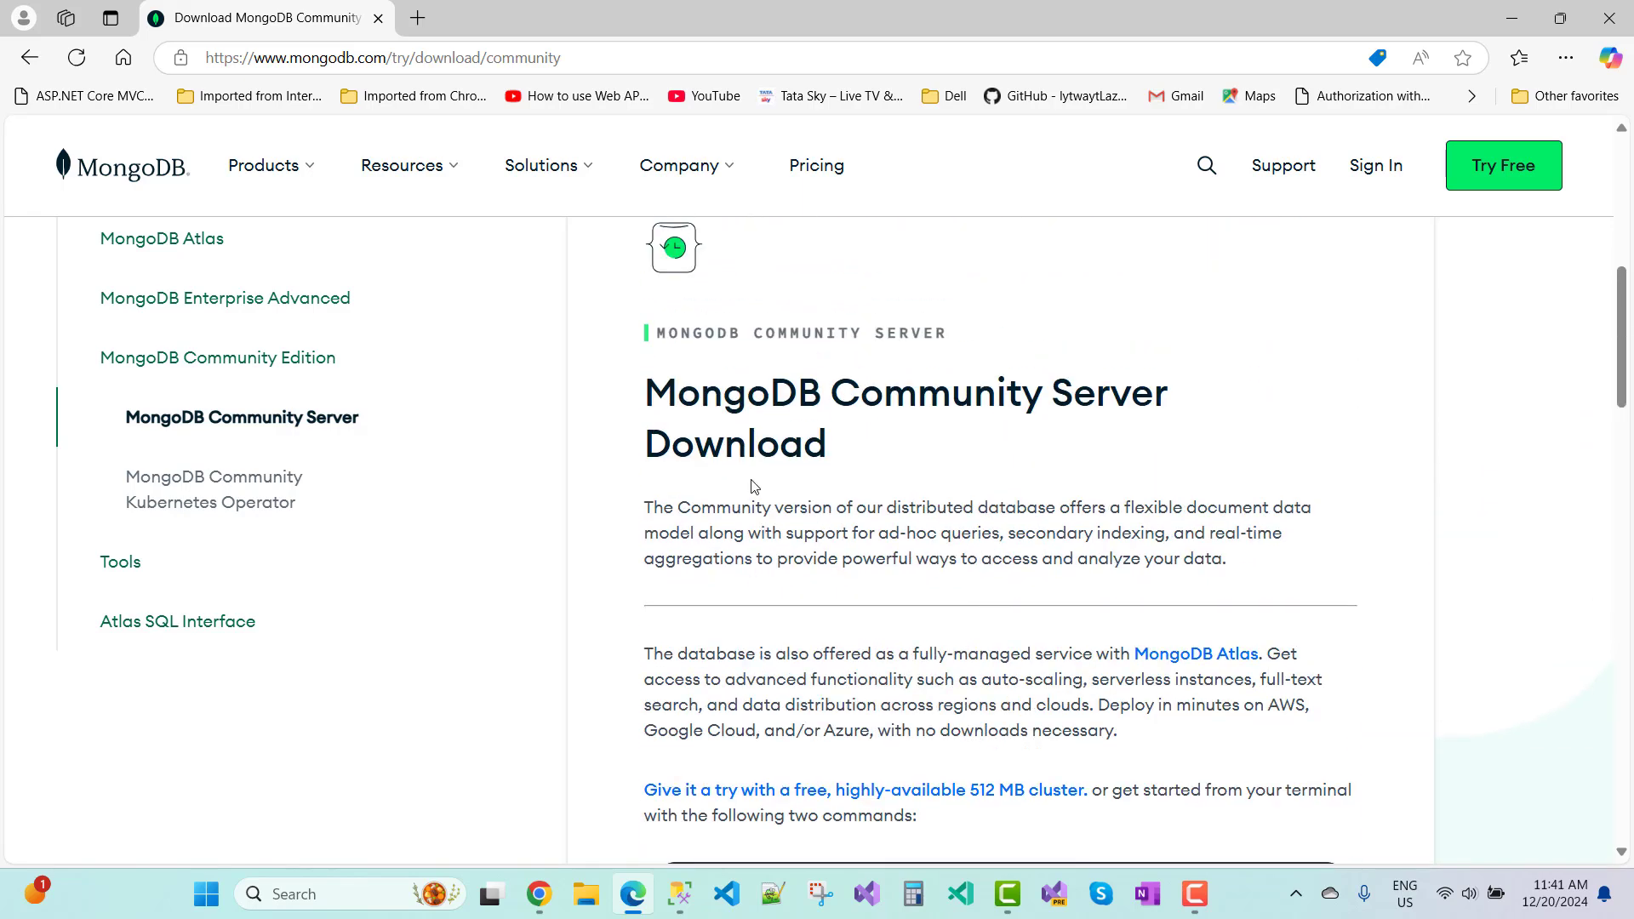
scroll(1000, 565, down, 2)
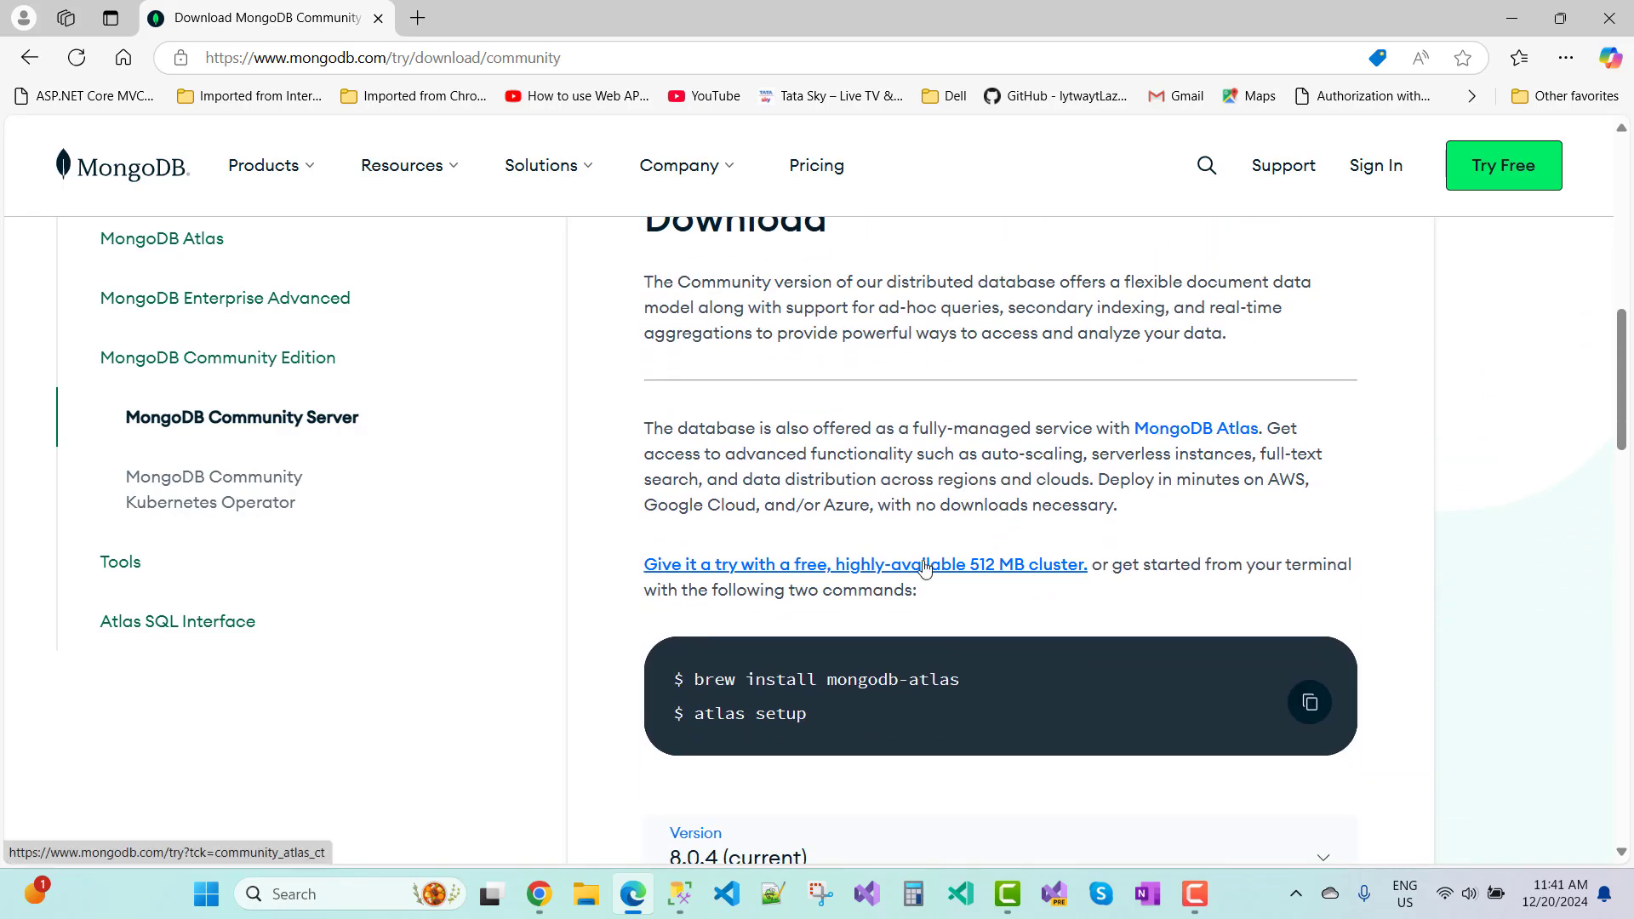
drag(674, 669, 837, 721)
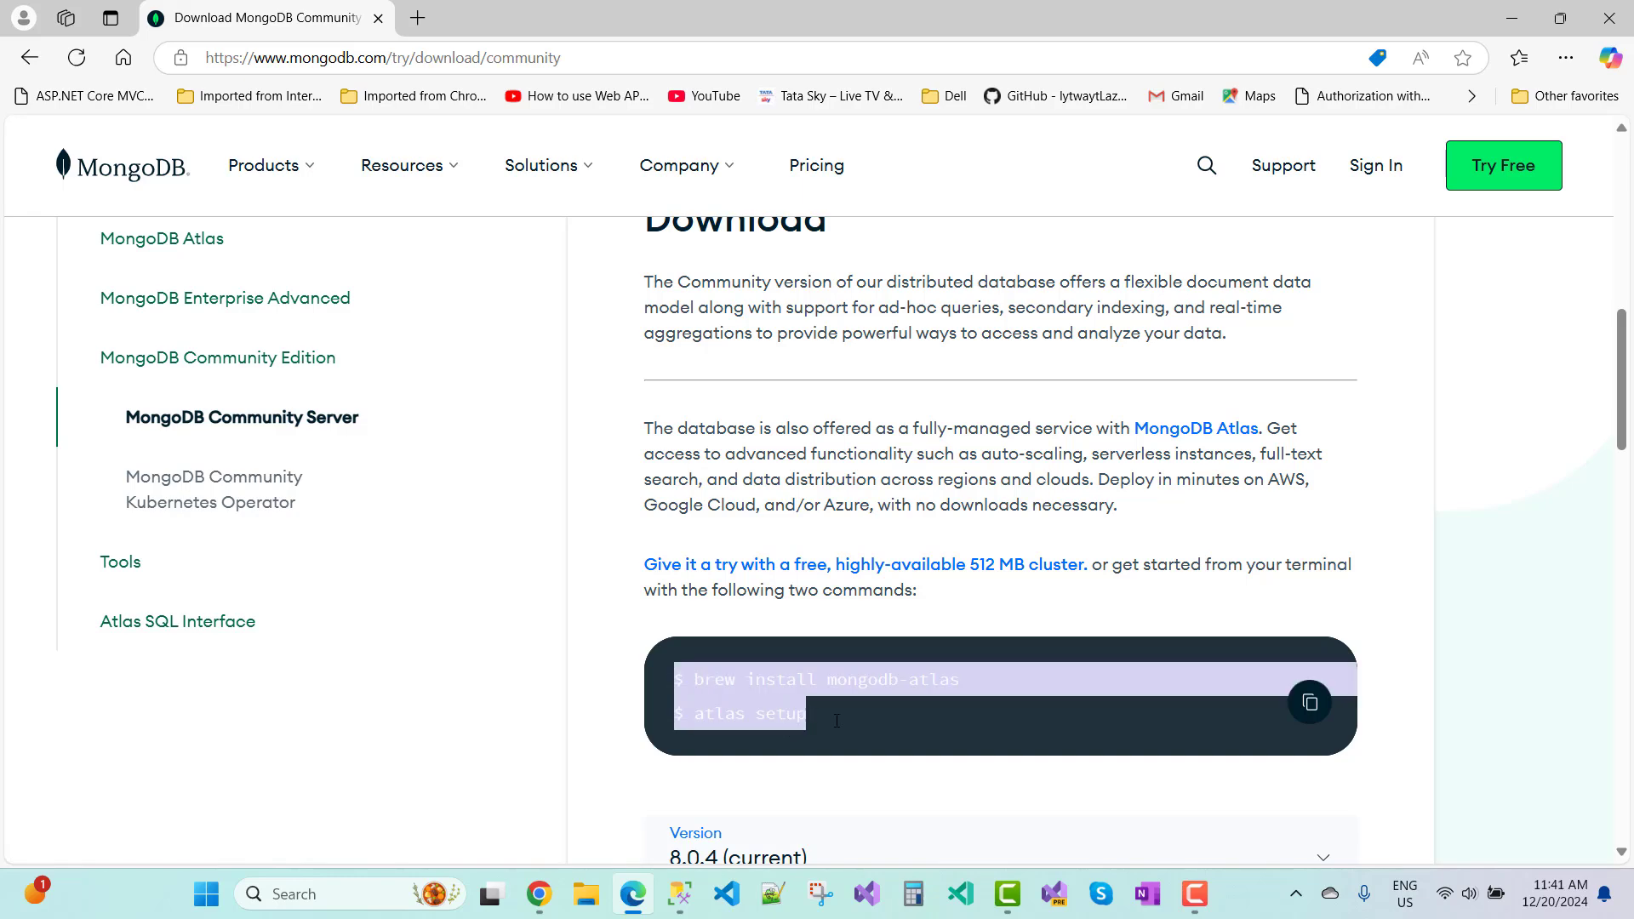
scroll(894, 495, down, 7)
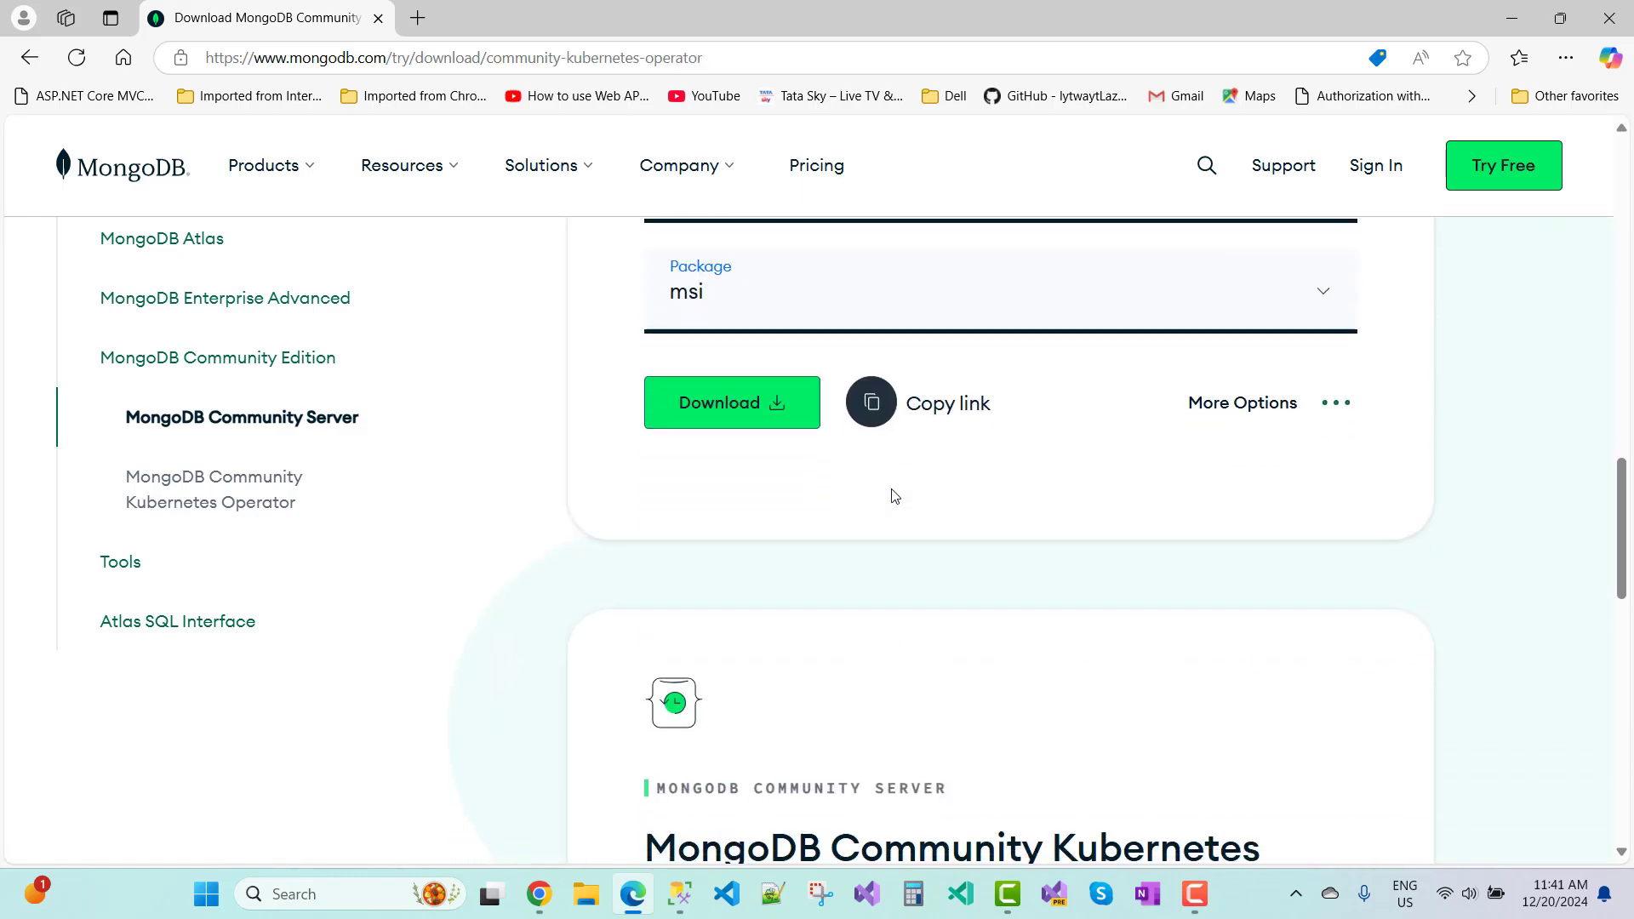
scroll(895, 495, up, 2)
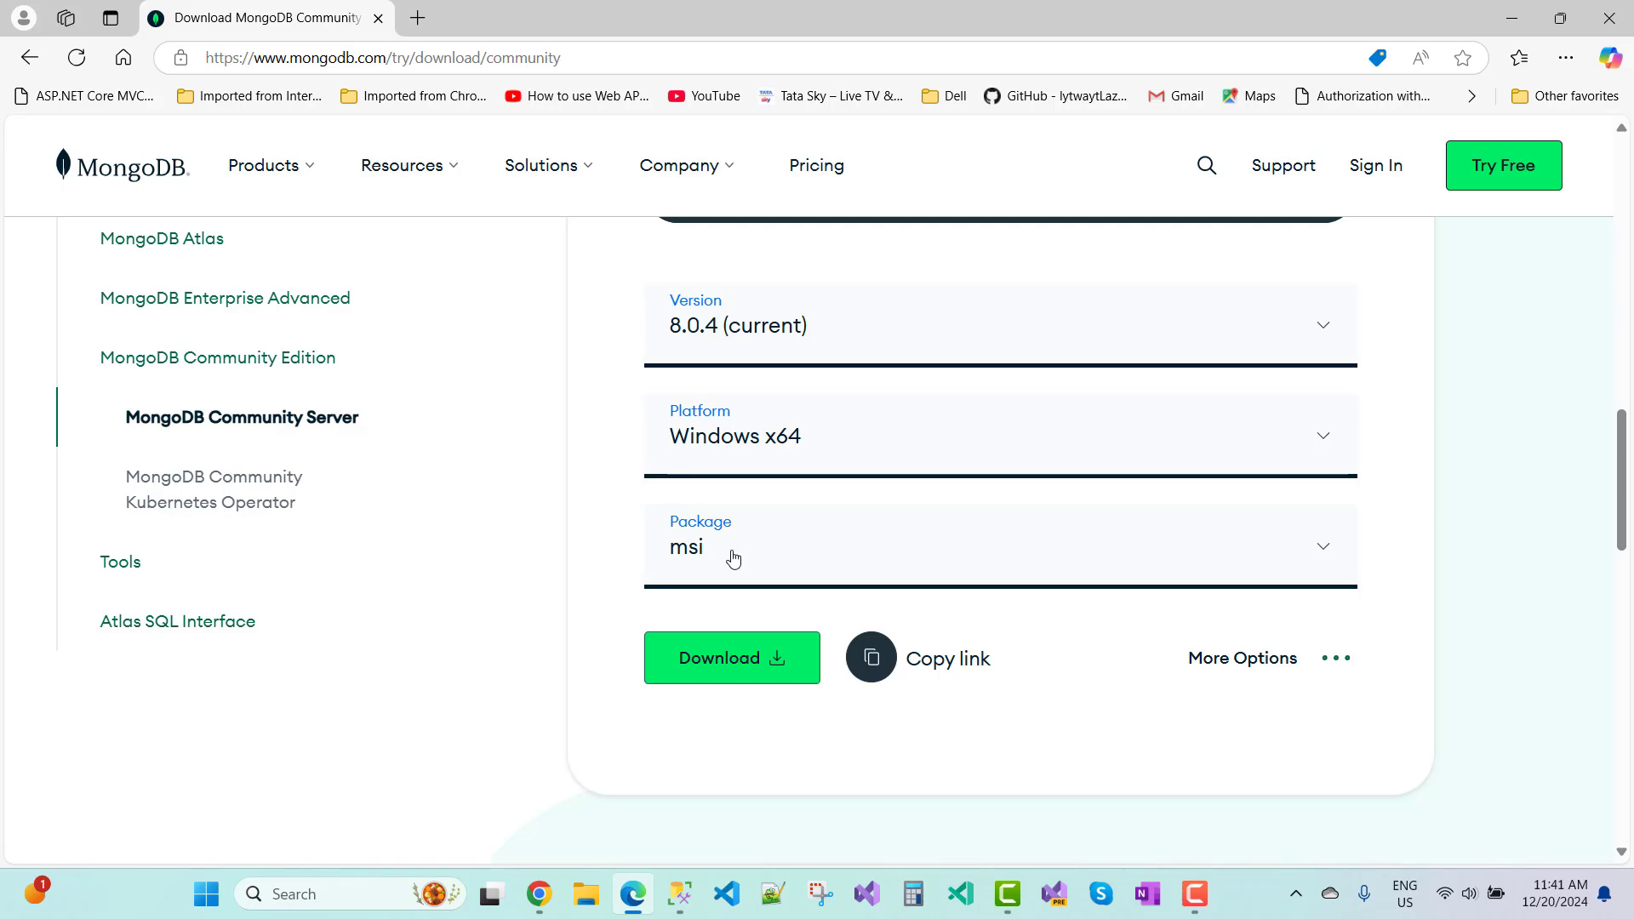
click(722, 675)
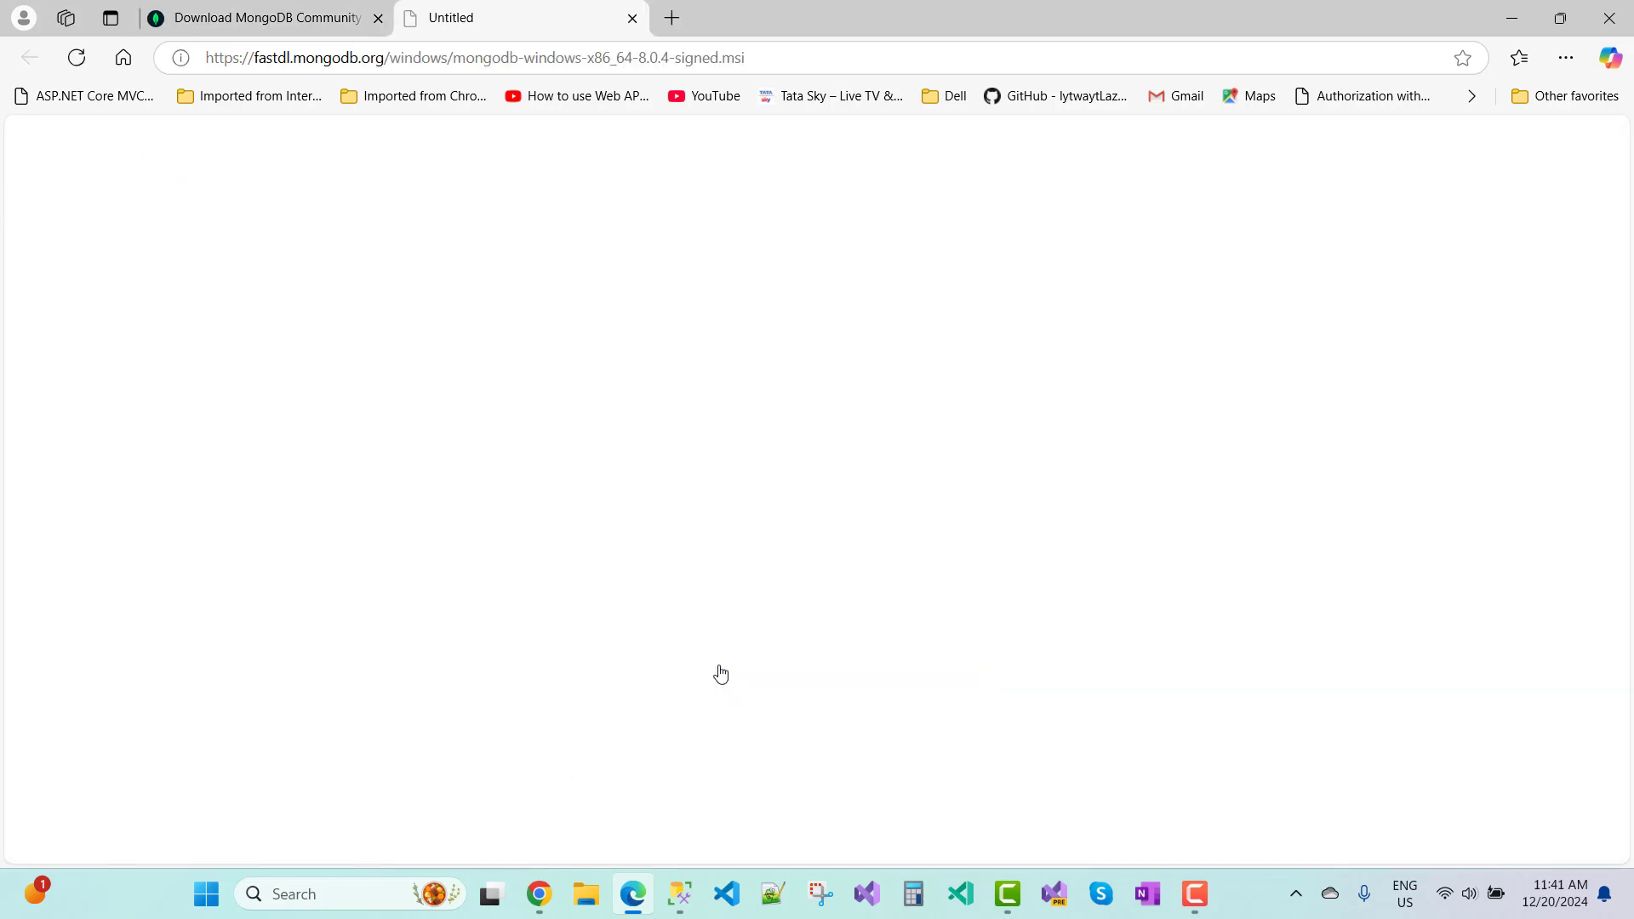
Open the downloaded mongodb-windows-x86_64-8.0.4-signed.msi file and allow it to run
mouse_move(1242, 162)
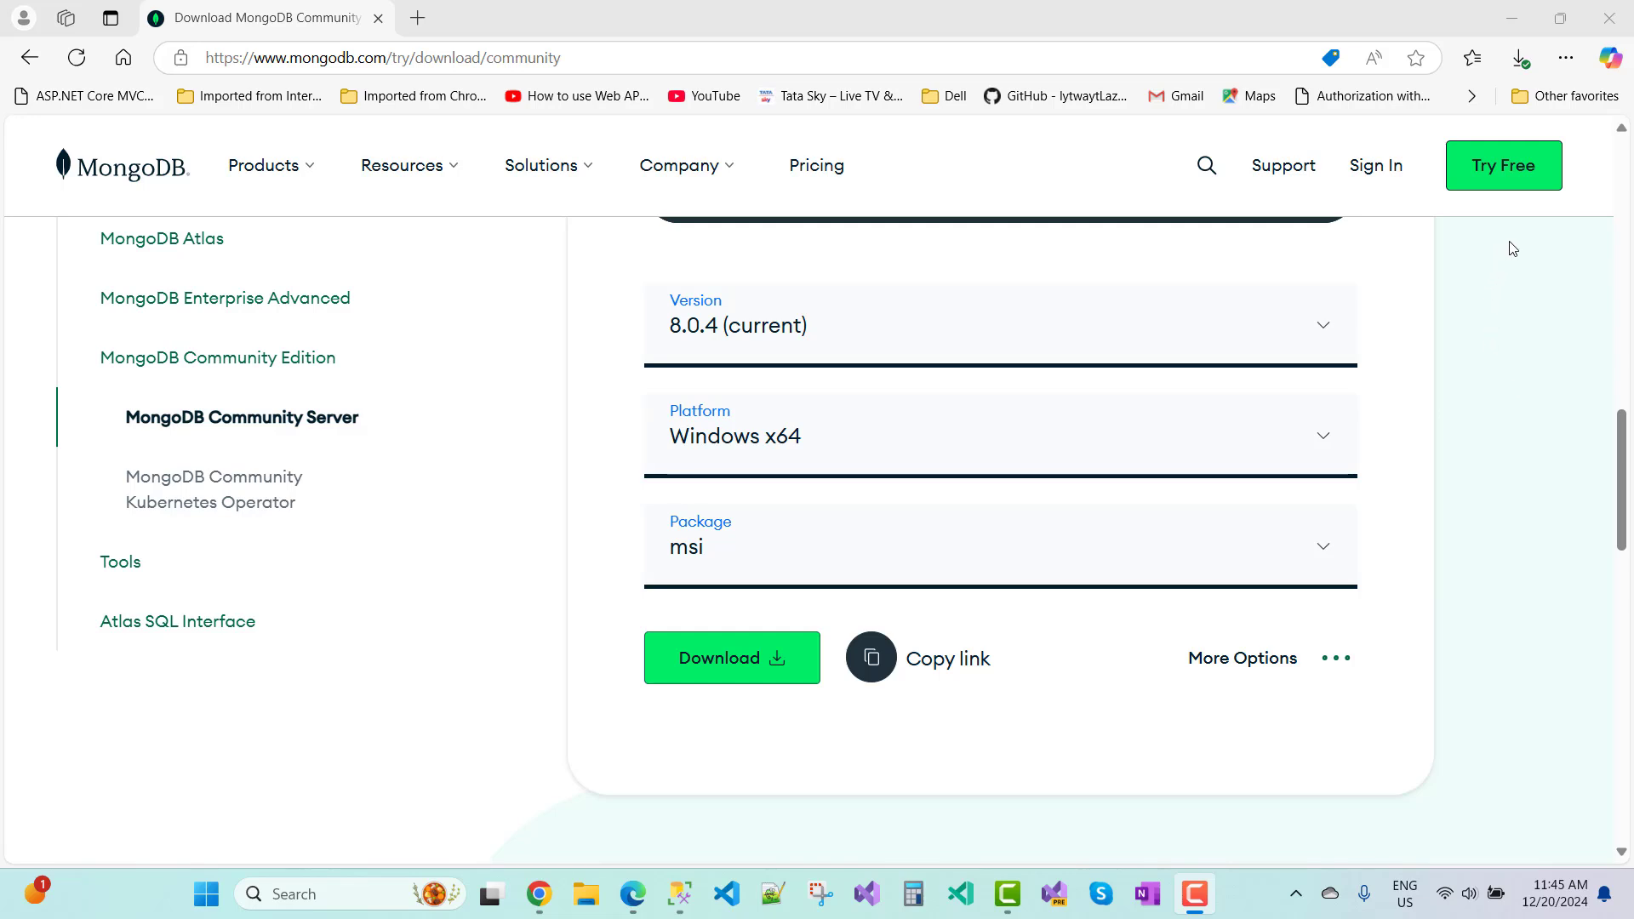
click(1521, 58)
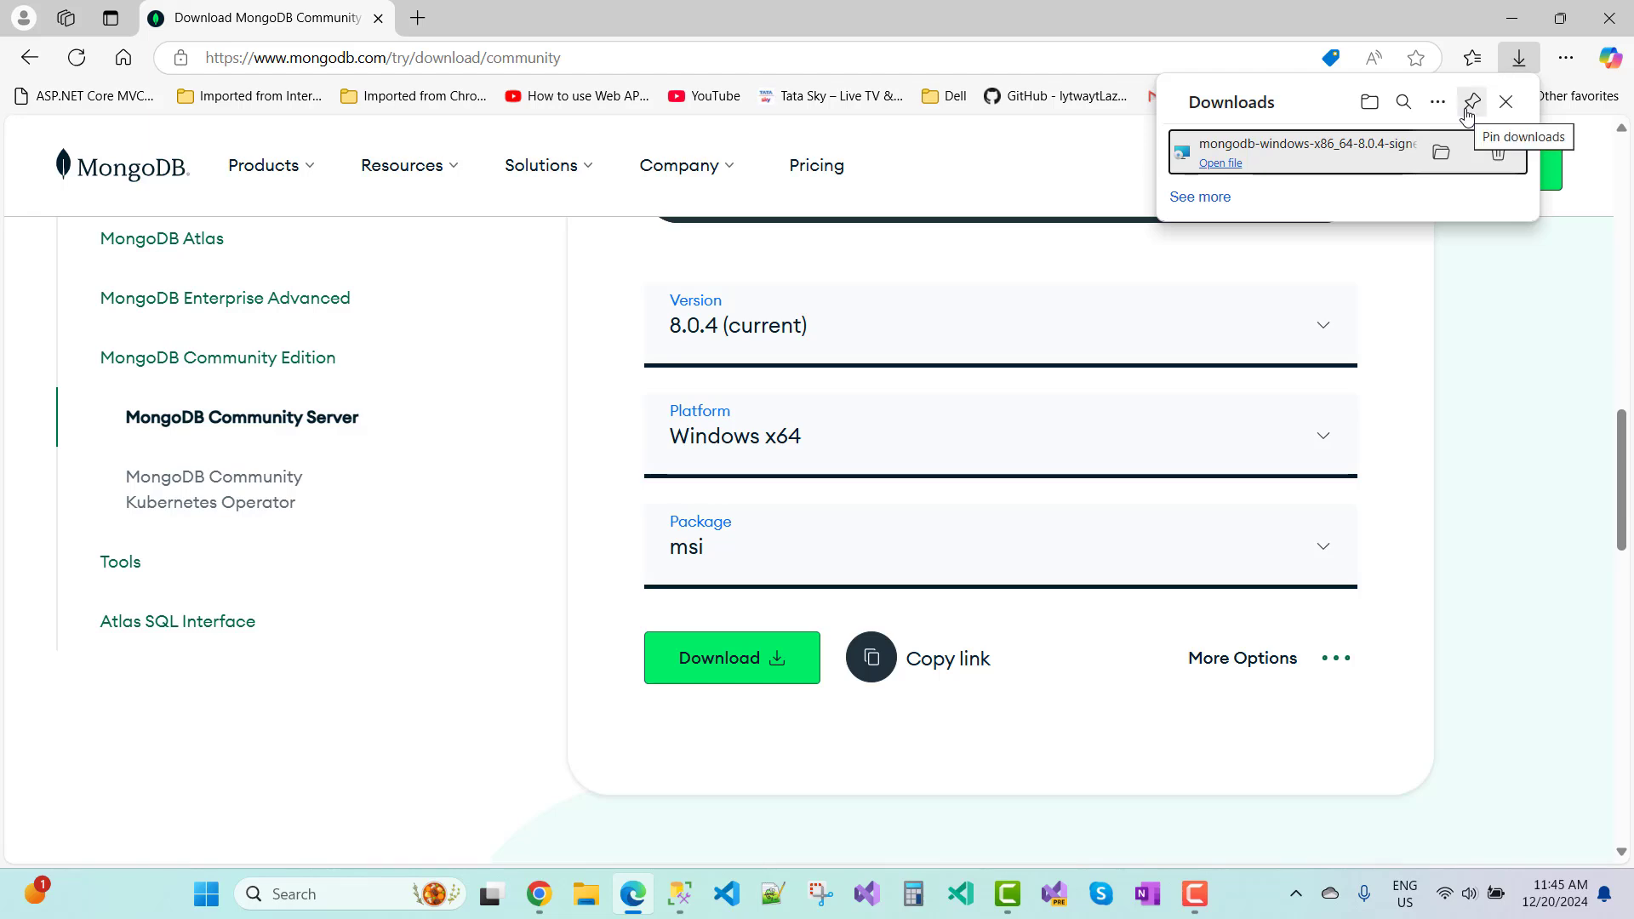
click(1248, 162)
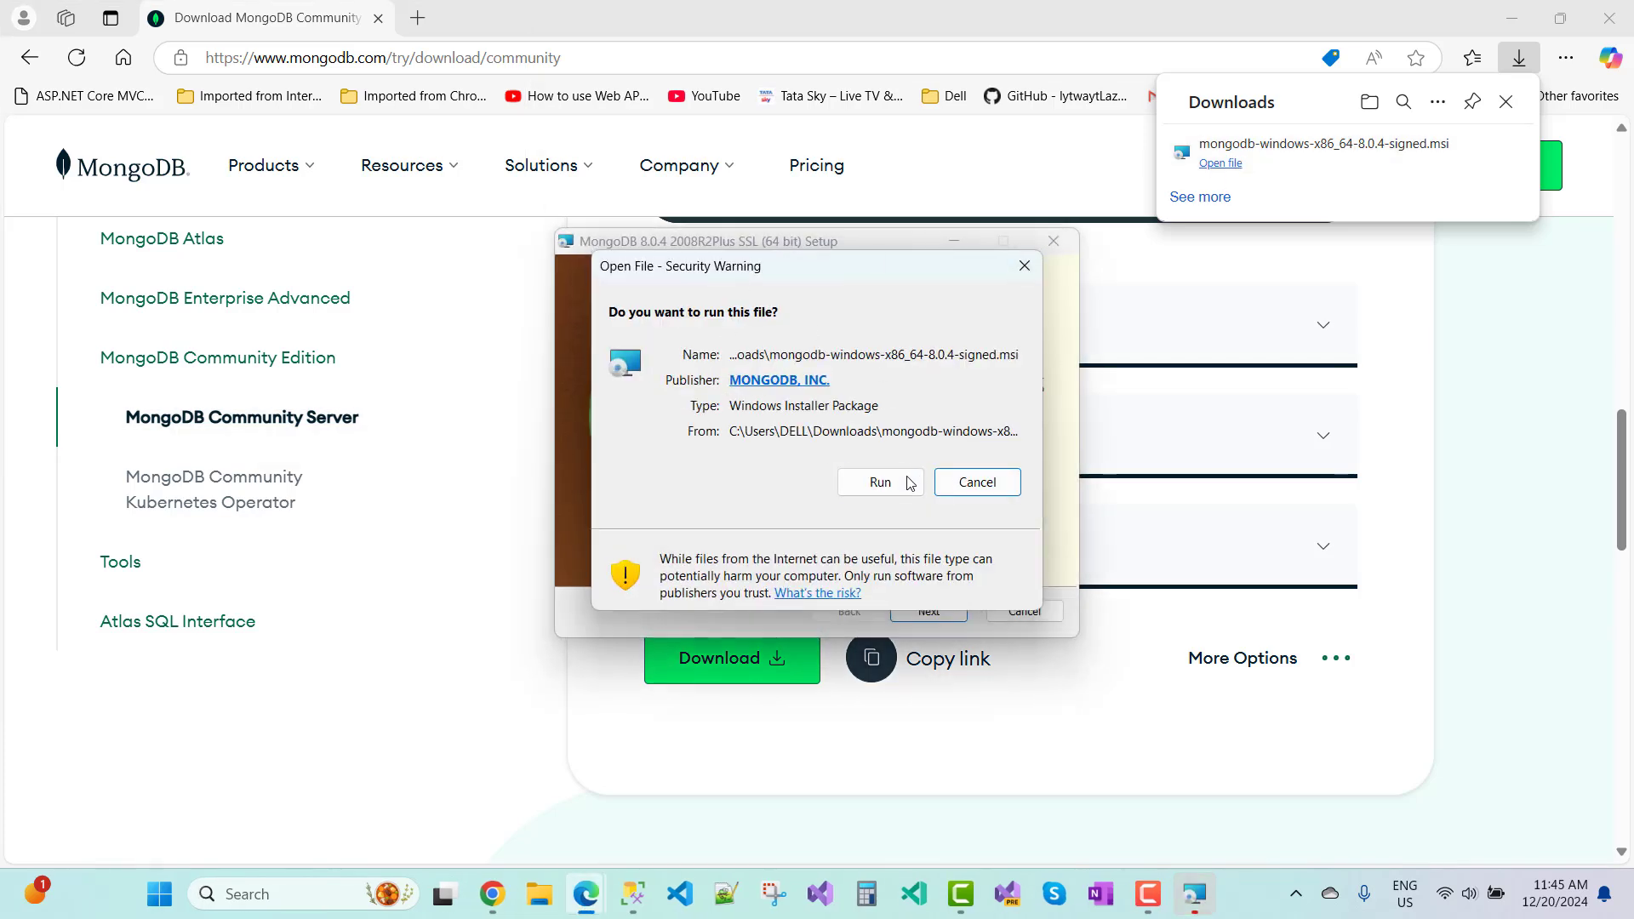
click(894, 492)
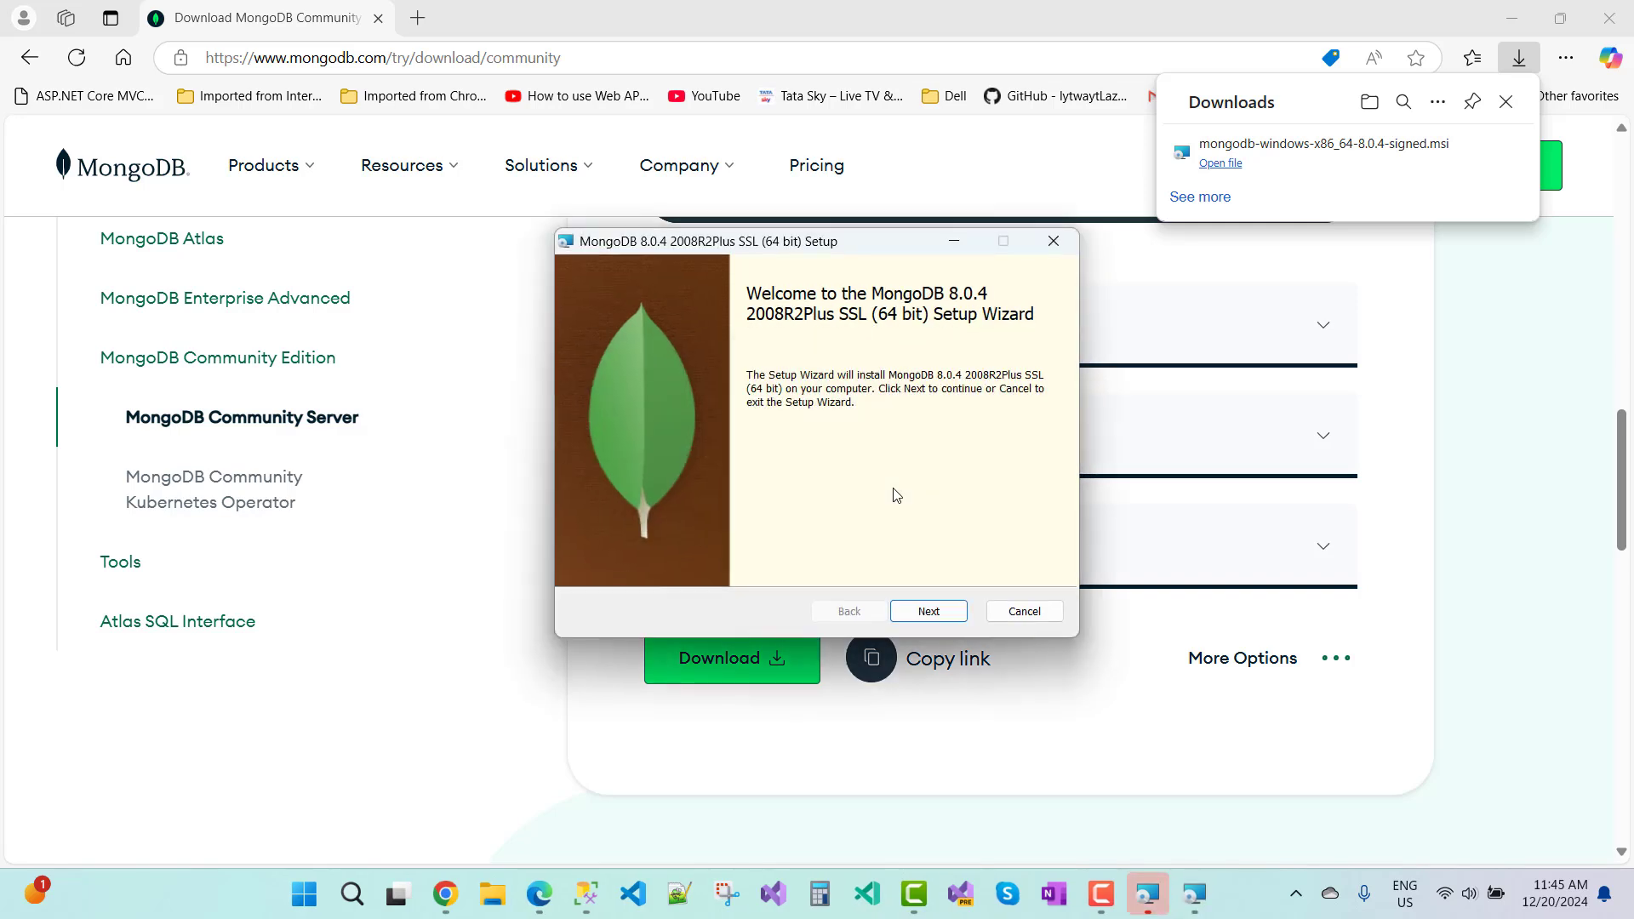
Accept the license agreement in the MongoDB 8.0.4 setup wizard and choose the setup type
click(930, 612)
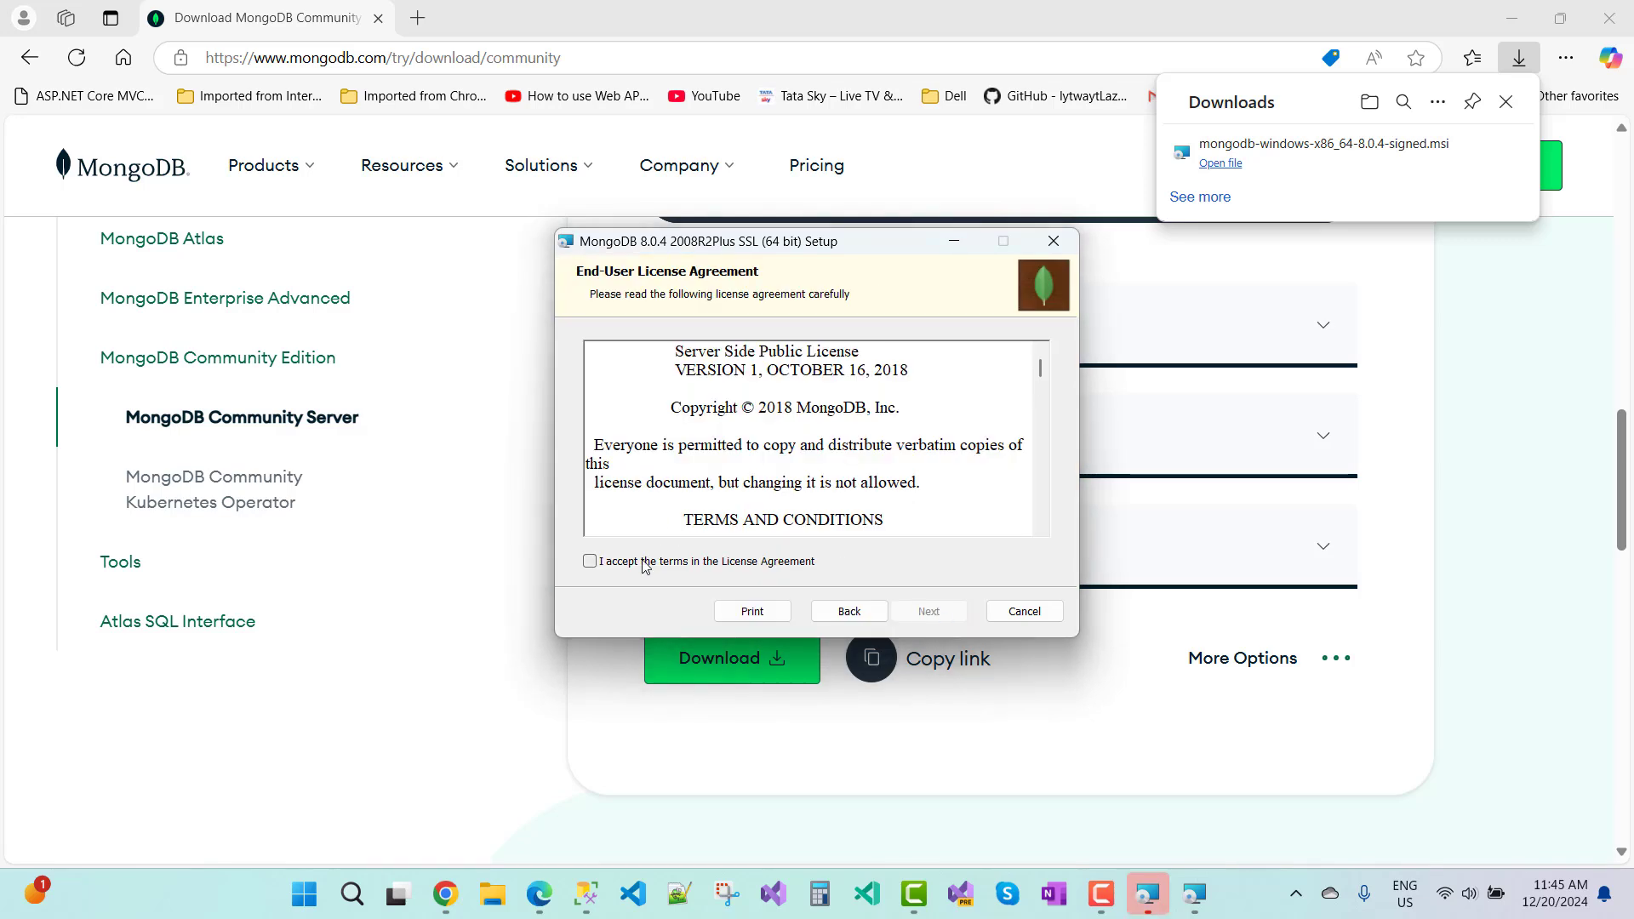
click(644, 564)
click(919, 615)
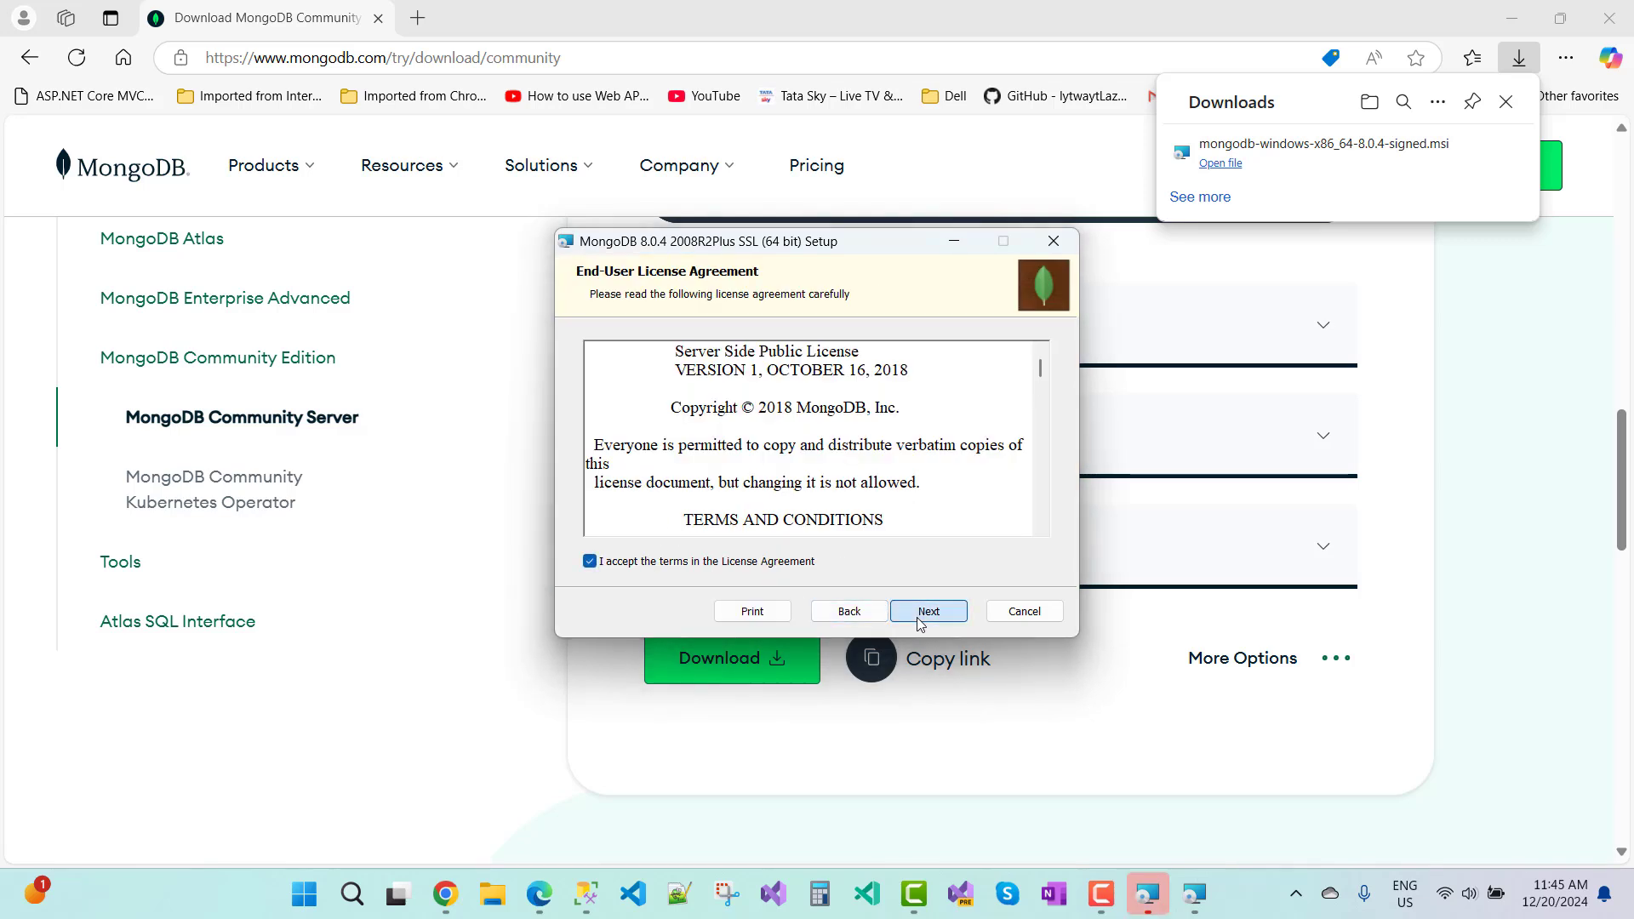
click(672, 362)
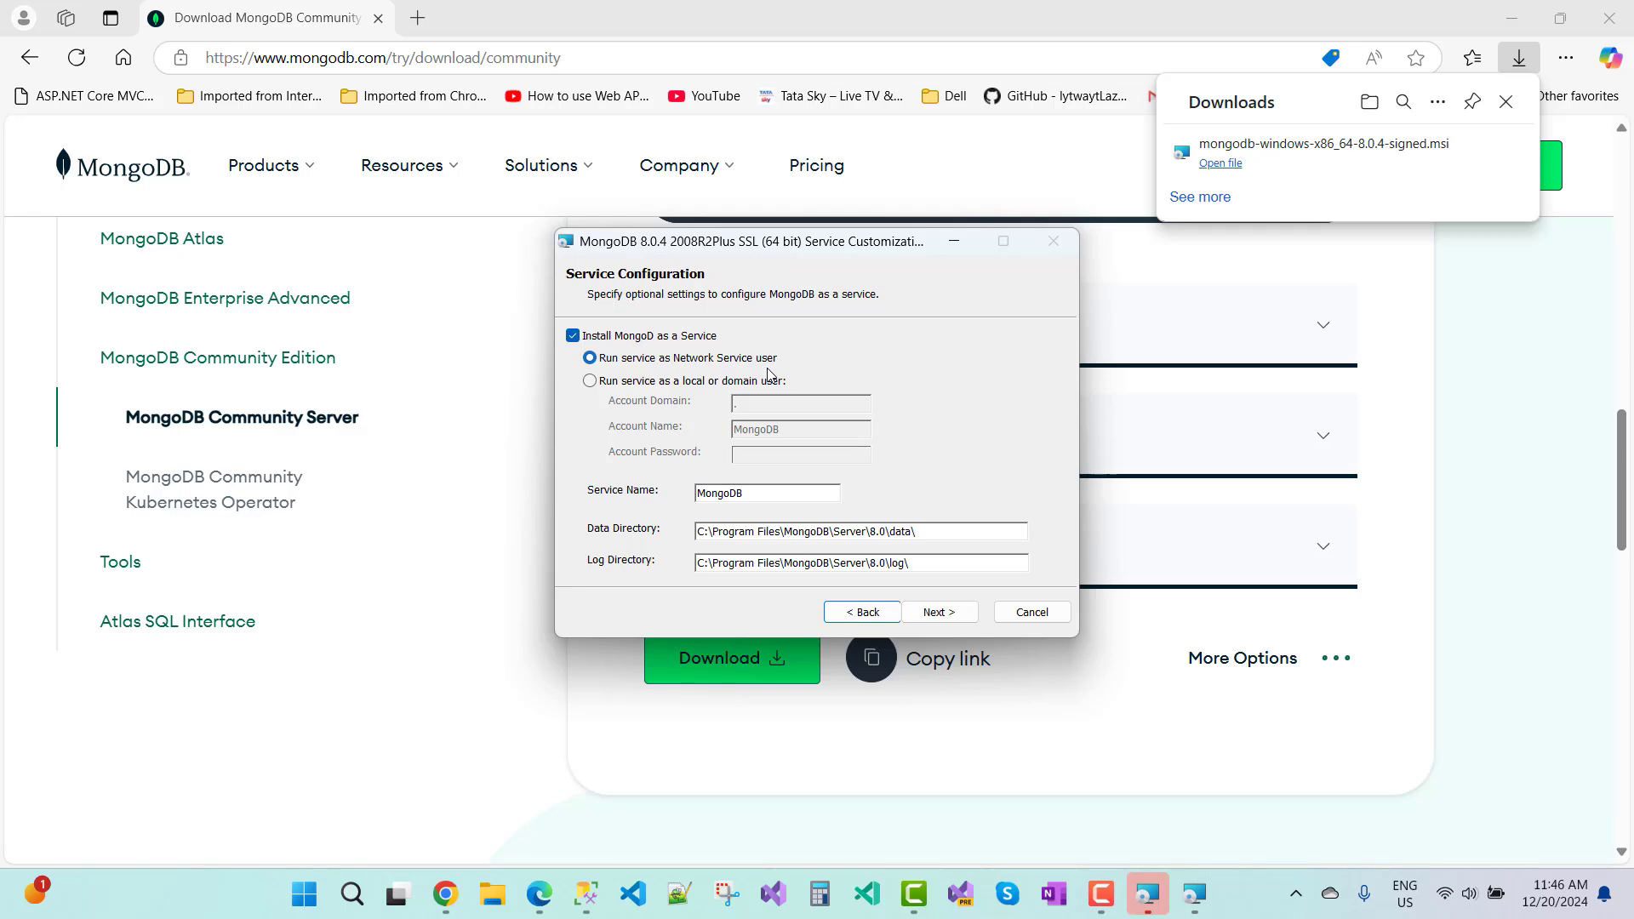
Configure MongoD to install as a service run by the Network Service user, keeping the default service name and directories
click(597, 384)
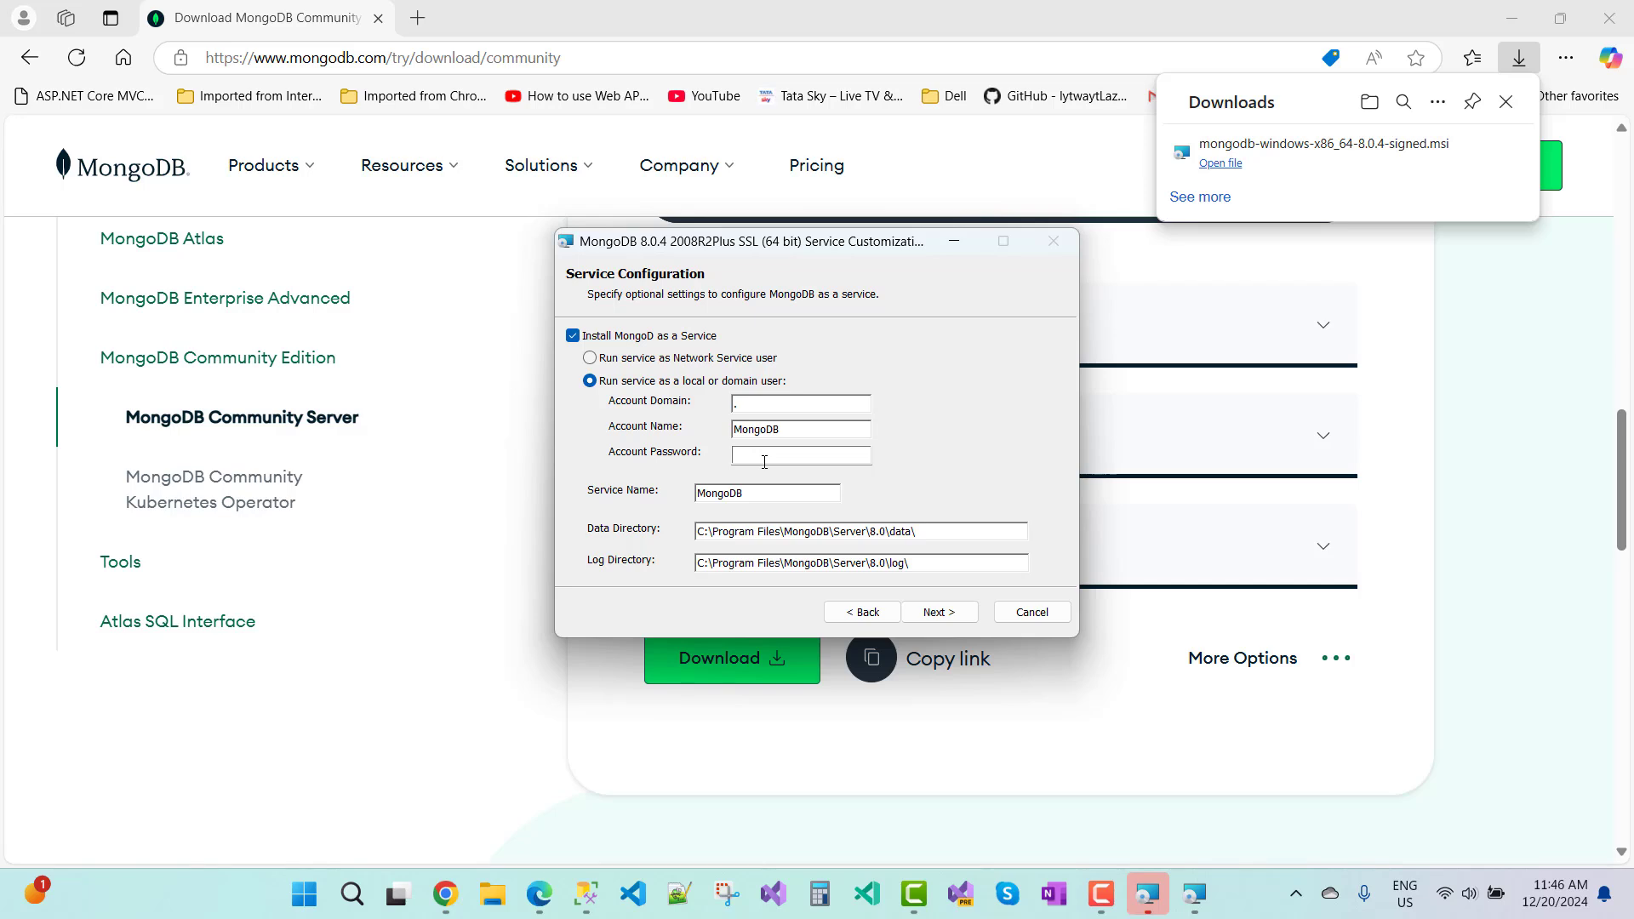
click(591, 359)
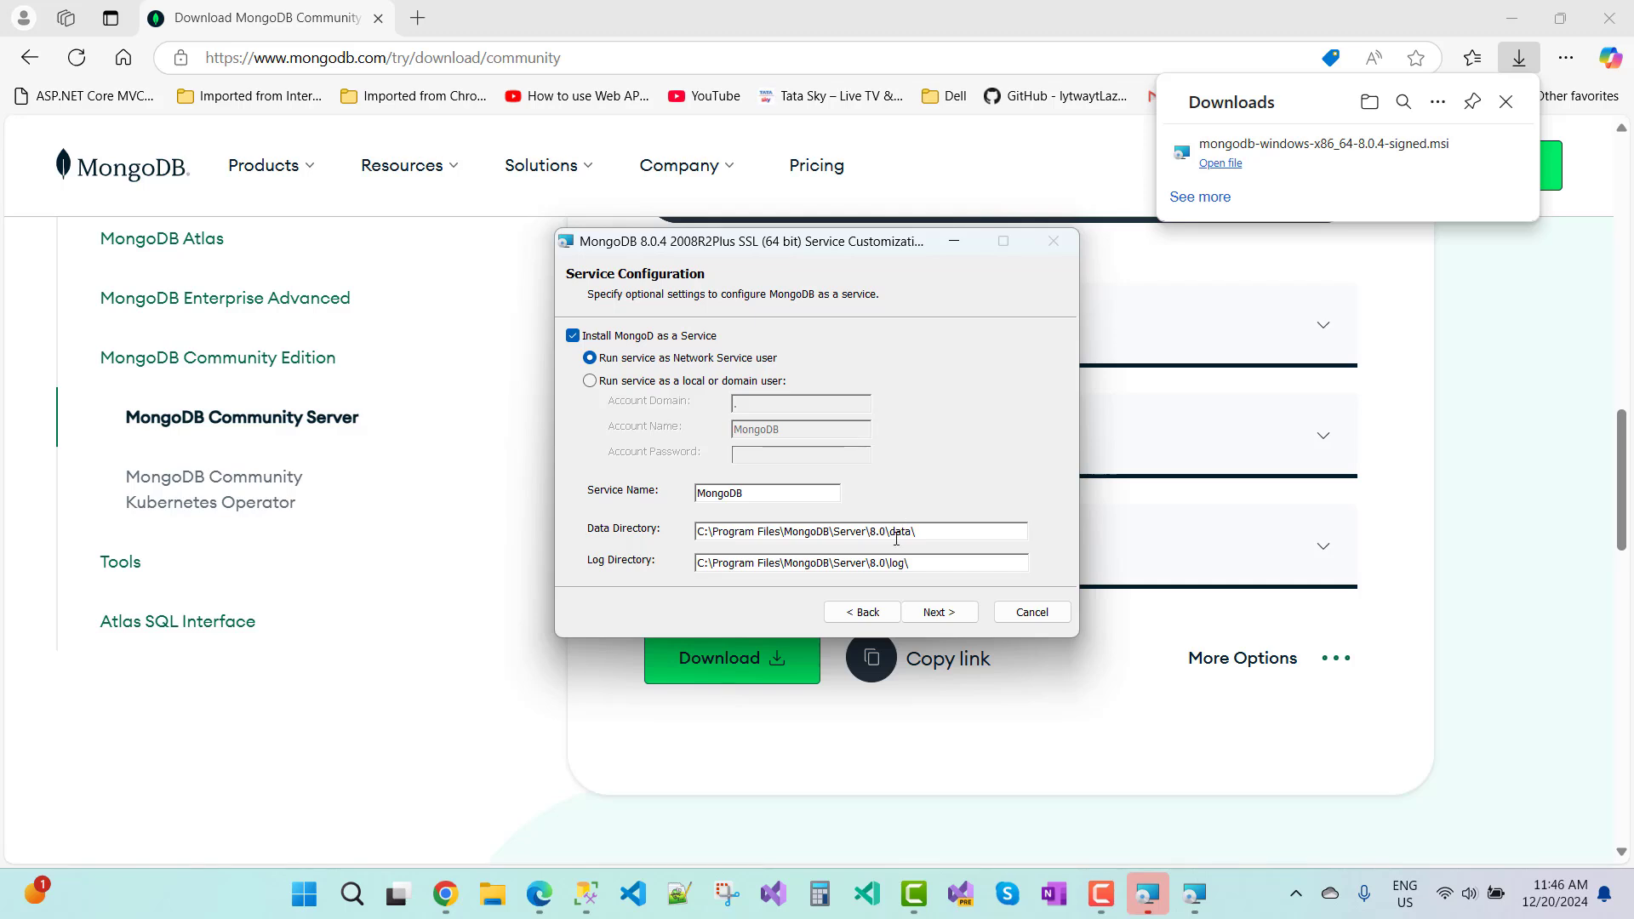
click(936, 613)
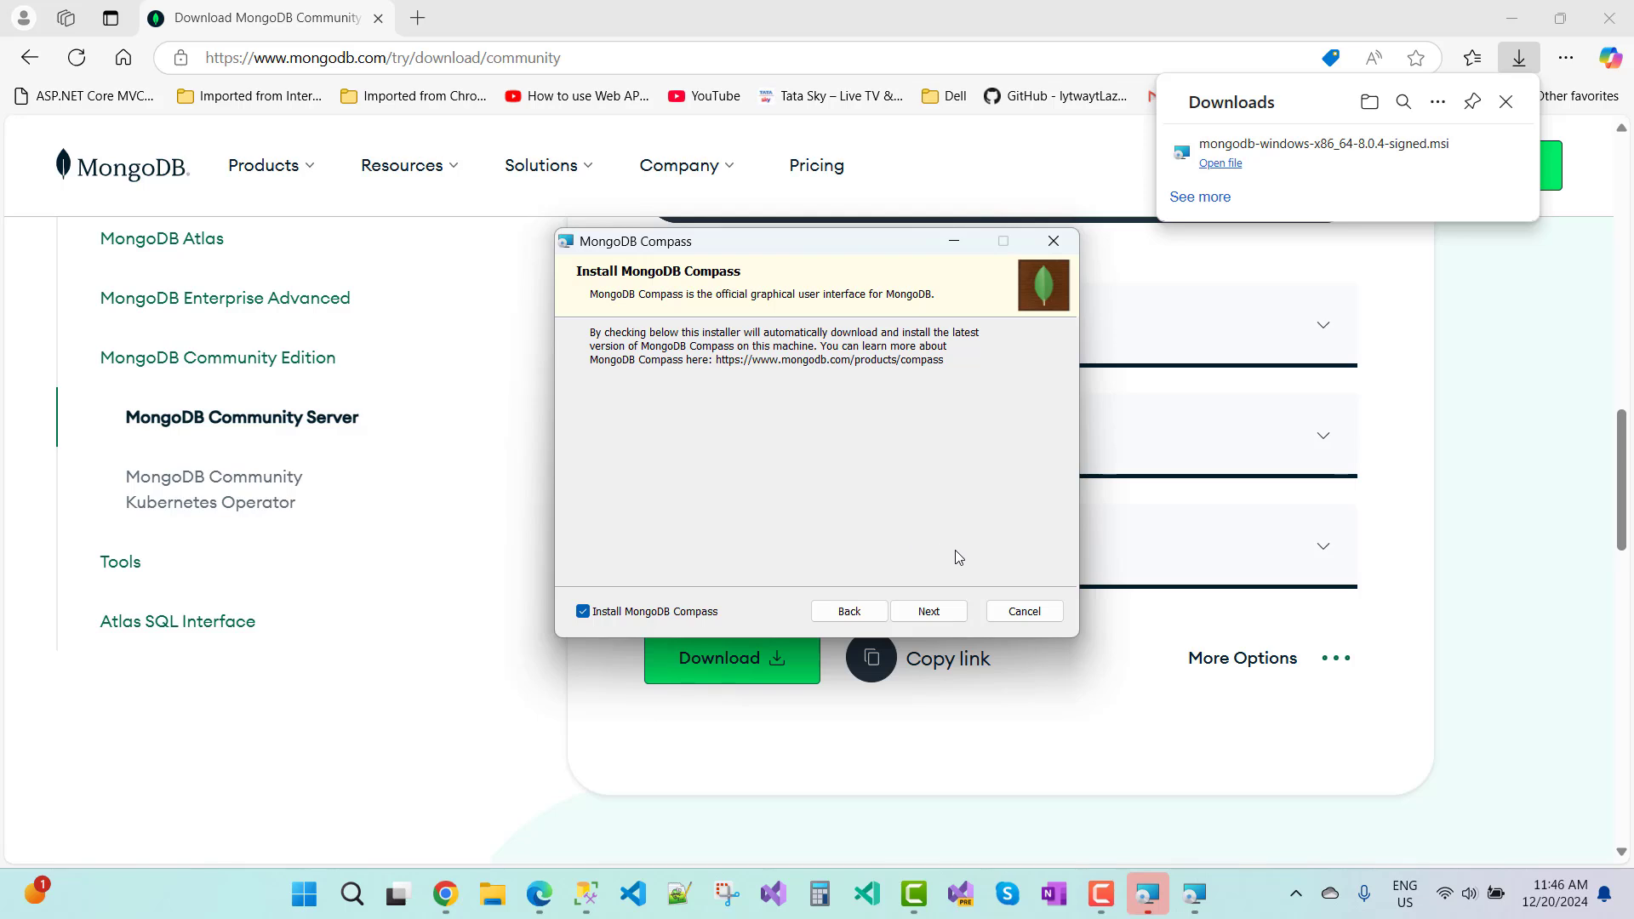
Install MongoDB 8.0.4 together with MongoDB Compass and start Compass from its welcome dialog
click(929, 611)
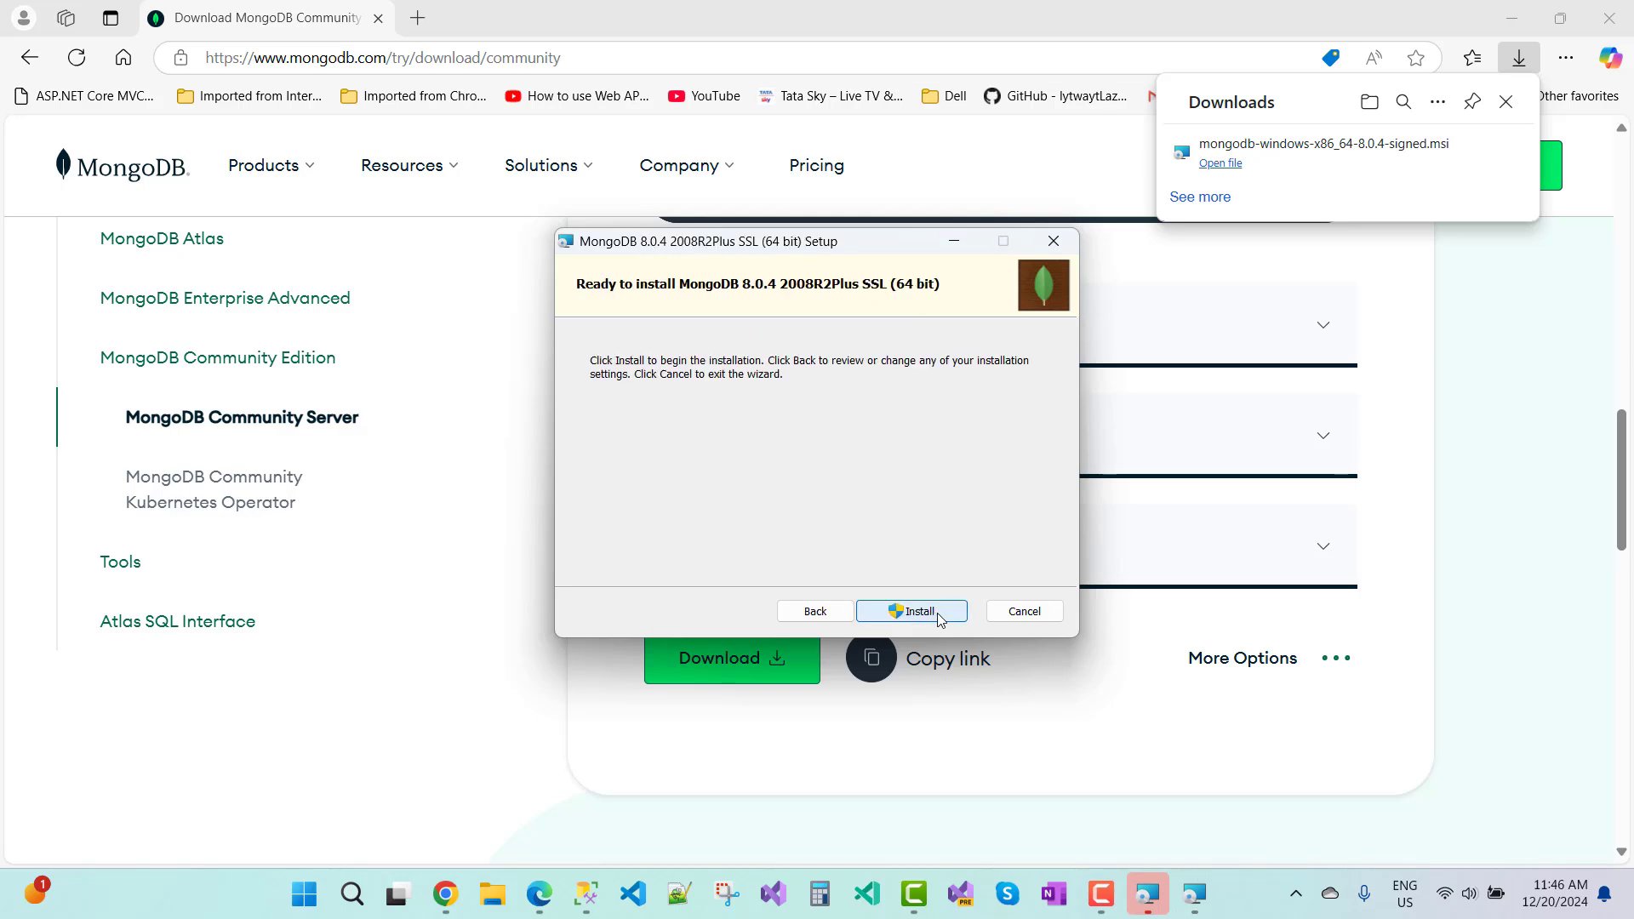
click(938, 612)
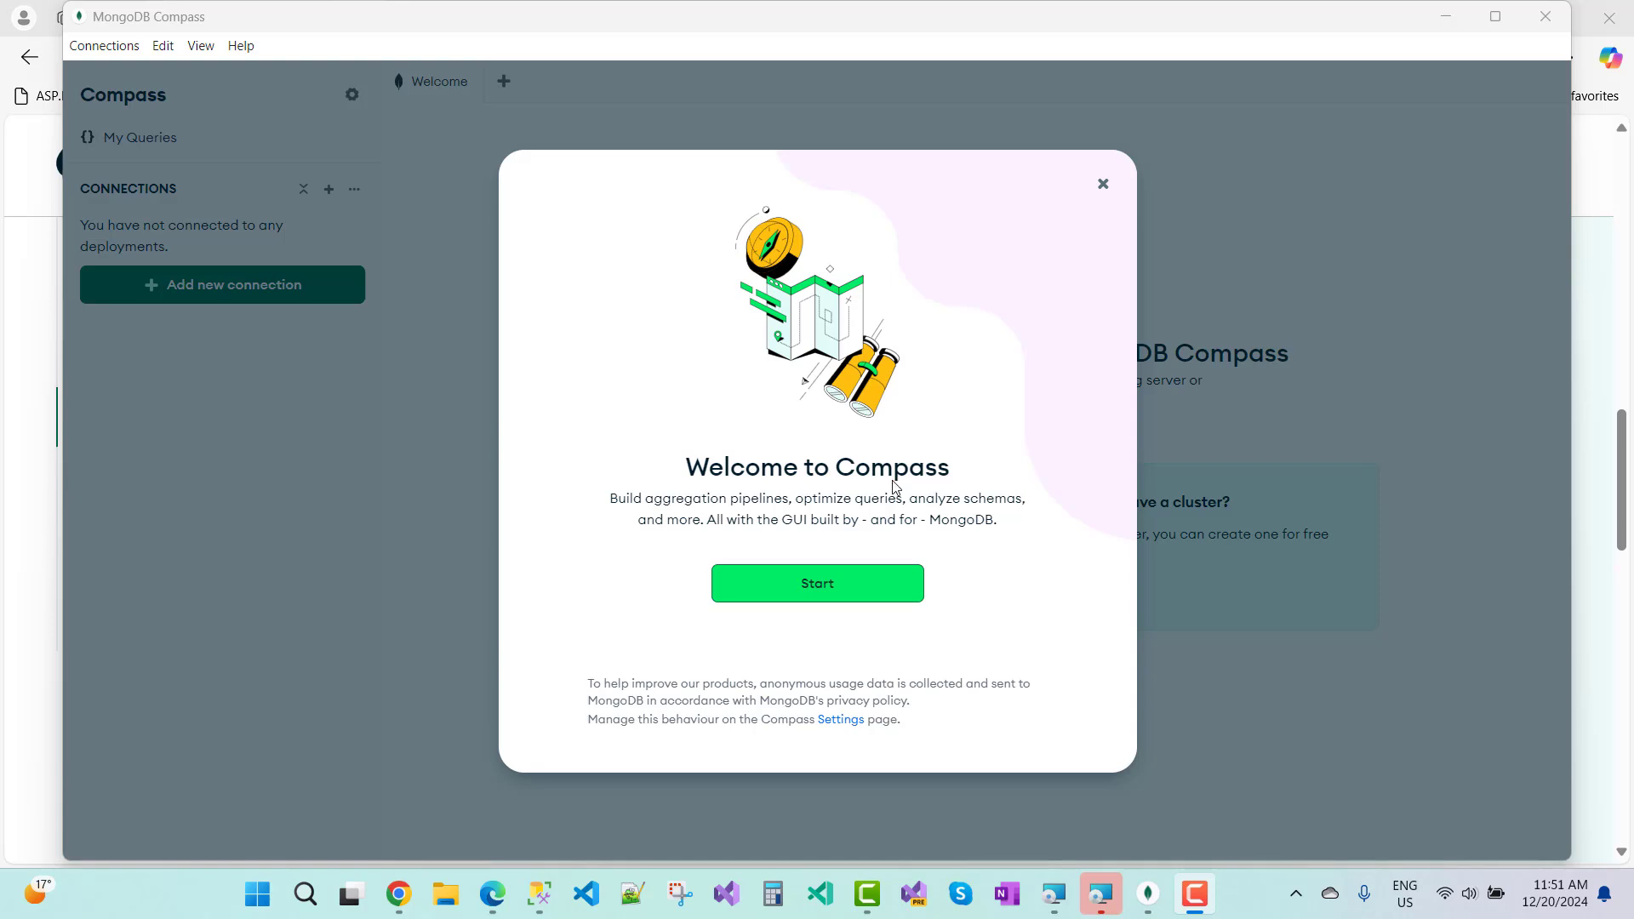
click(833, 587)
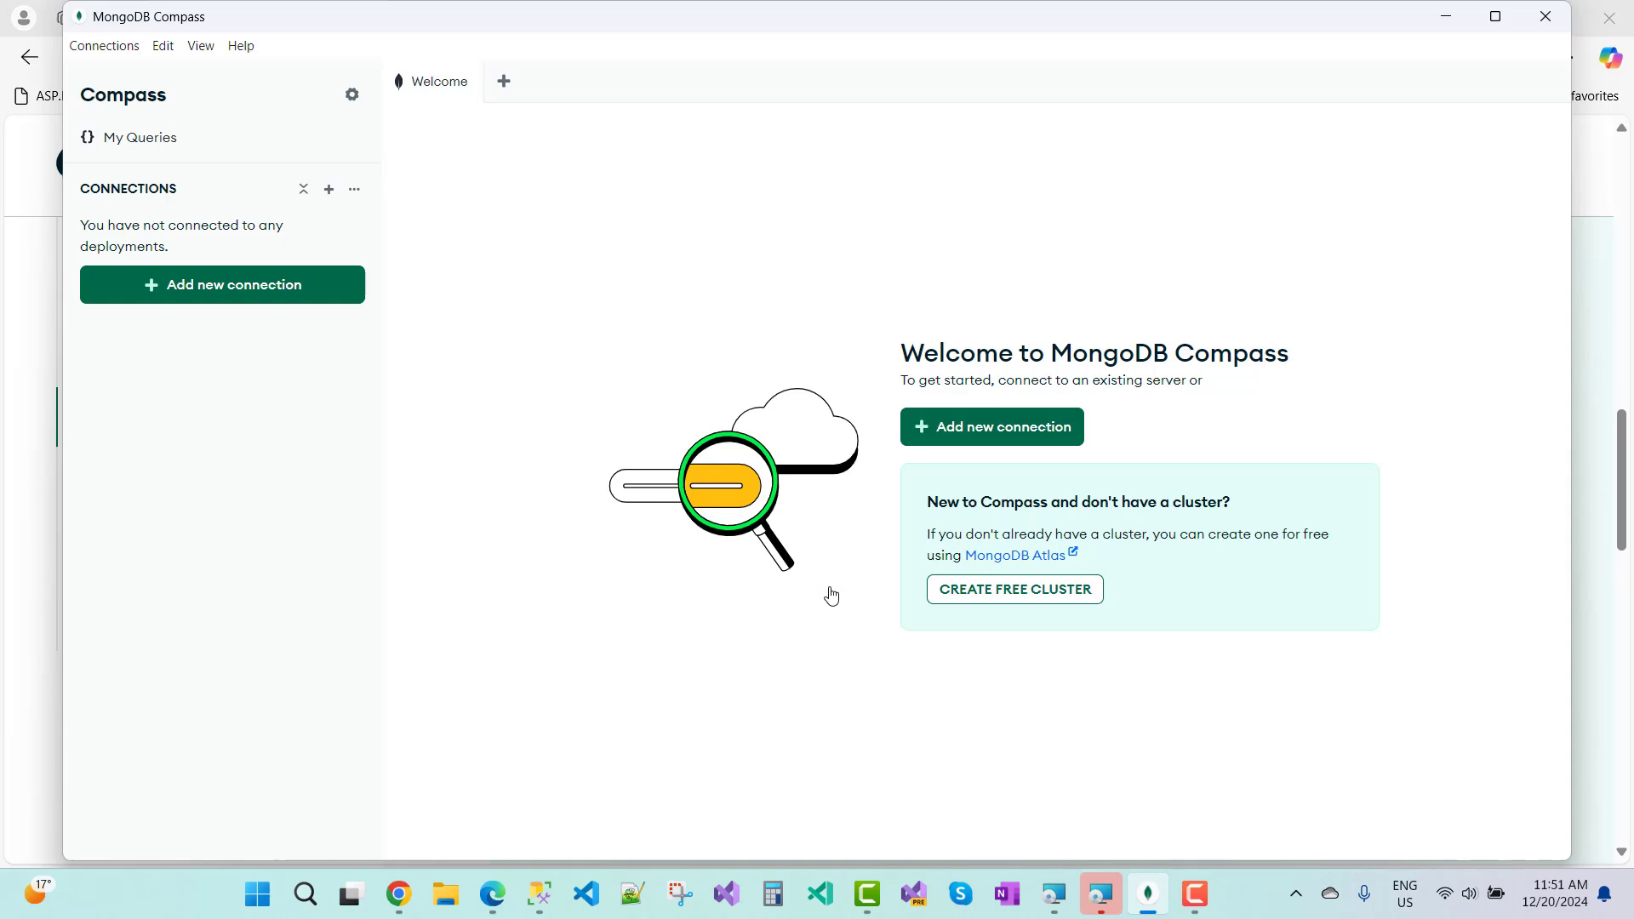
Search Windows for "Envir" and open the settings for editing the system environment variables
key(super+s)
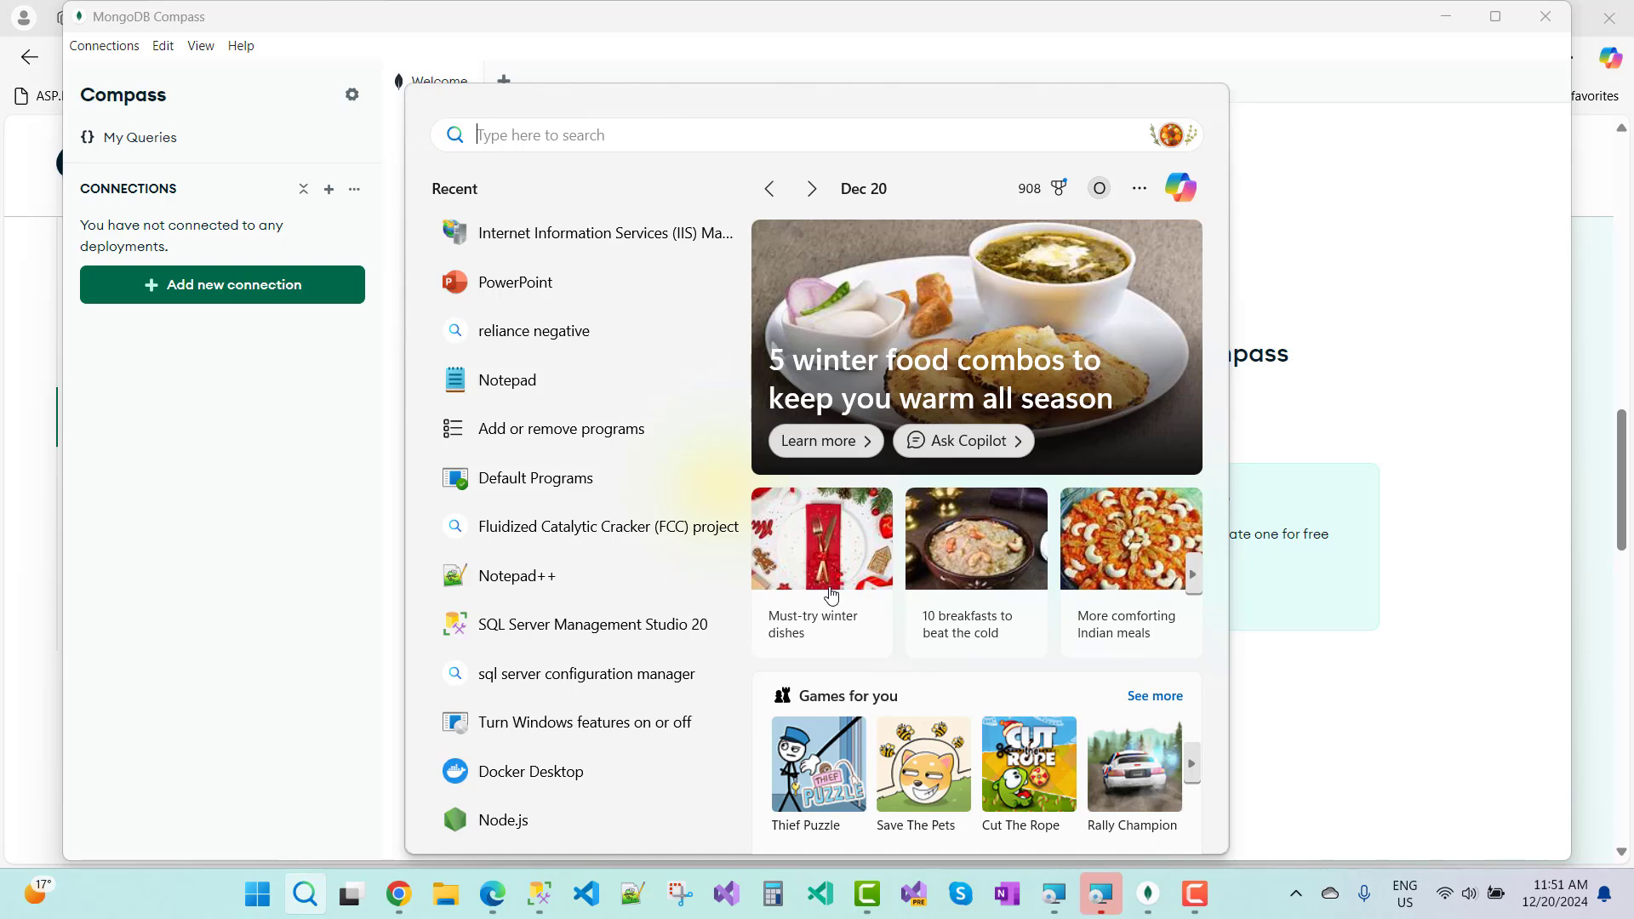
text(Envir)
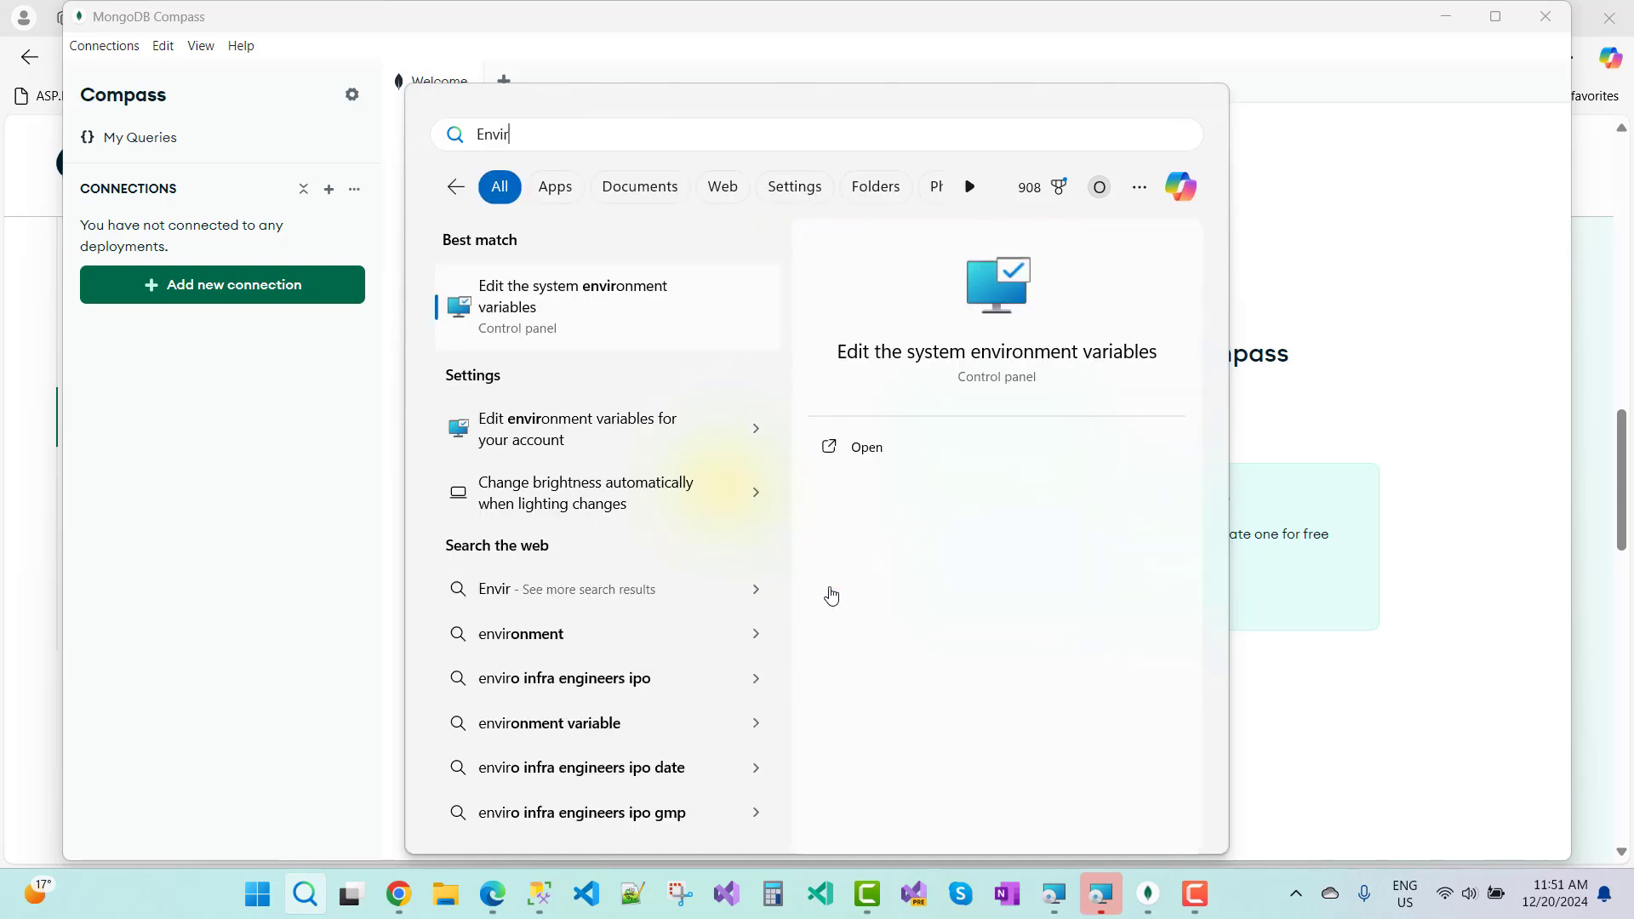
click(601, 333)
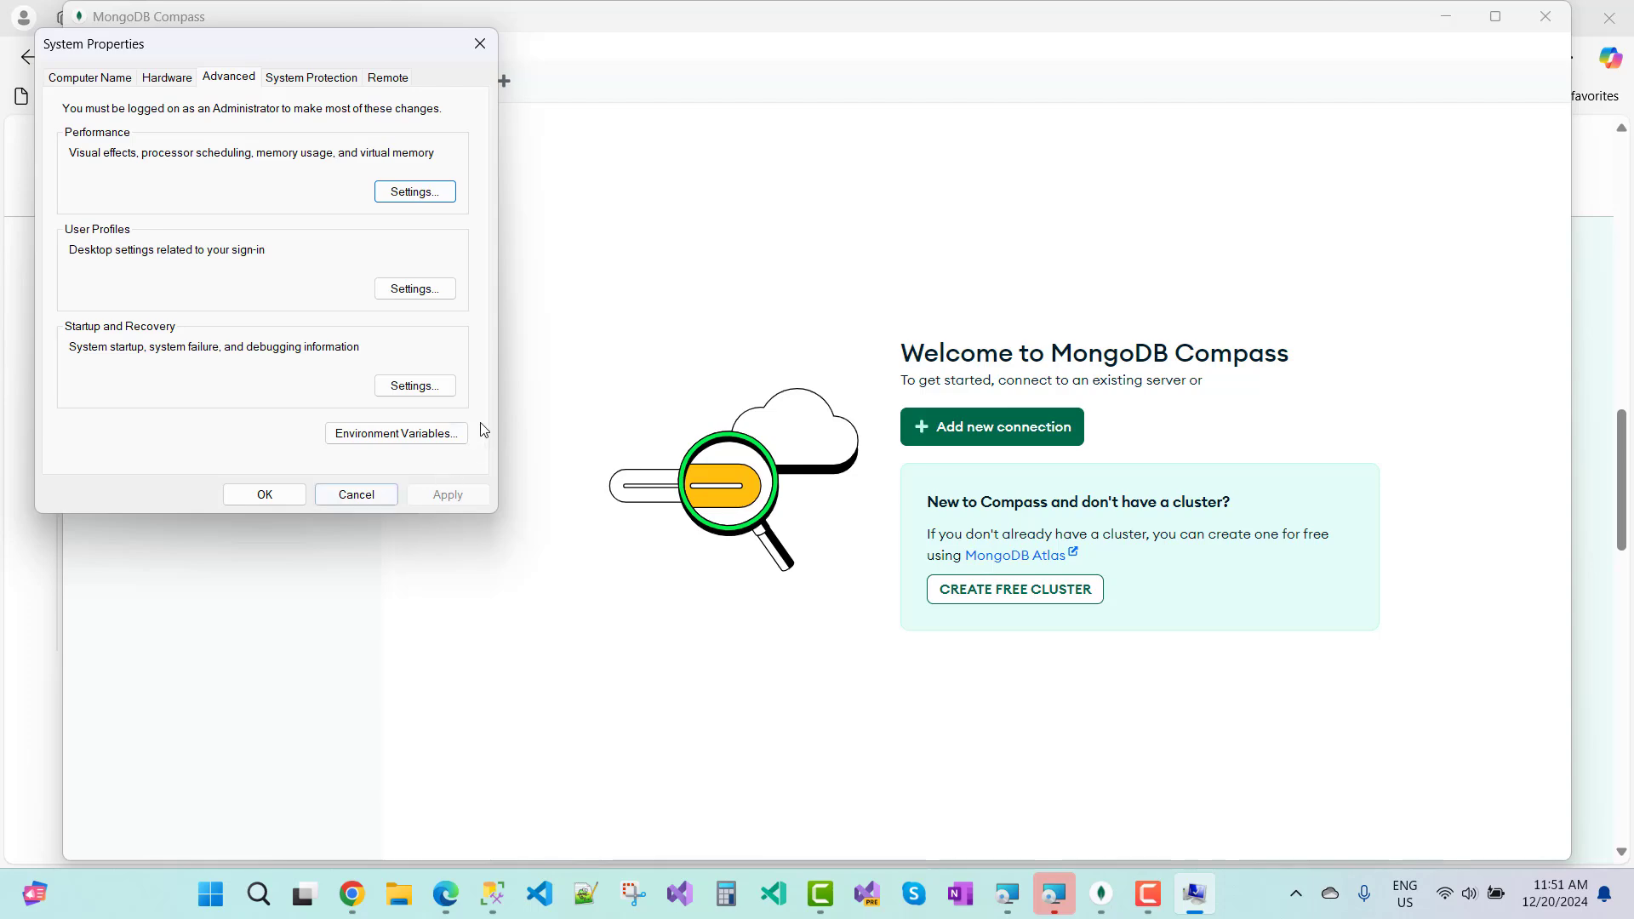
Open the environment variables and start creating a new system variable
click(417, 436)
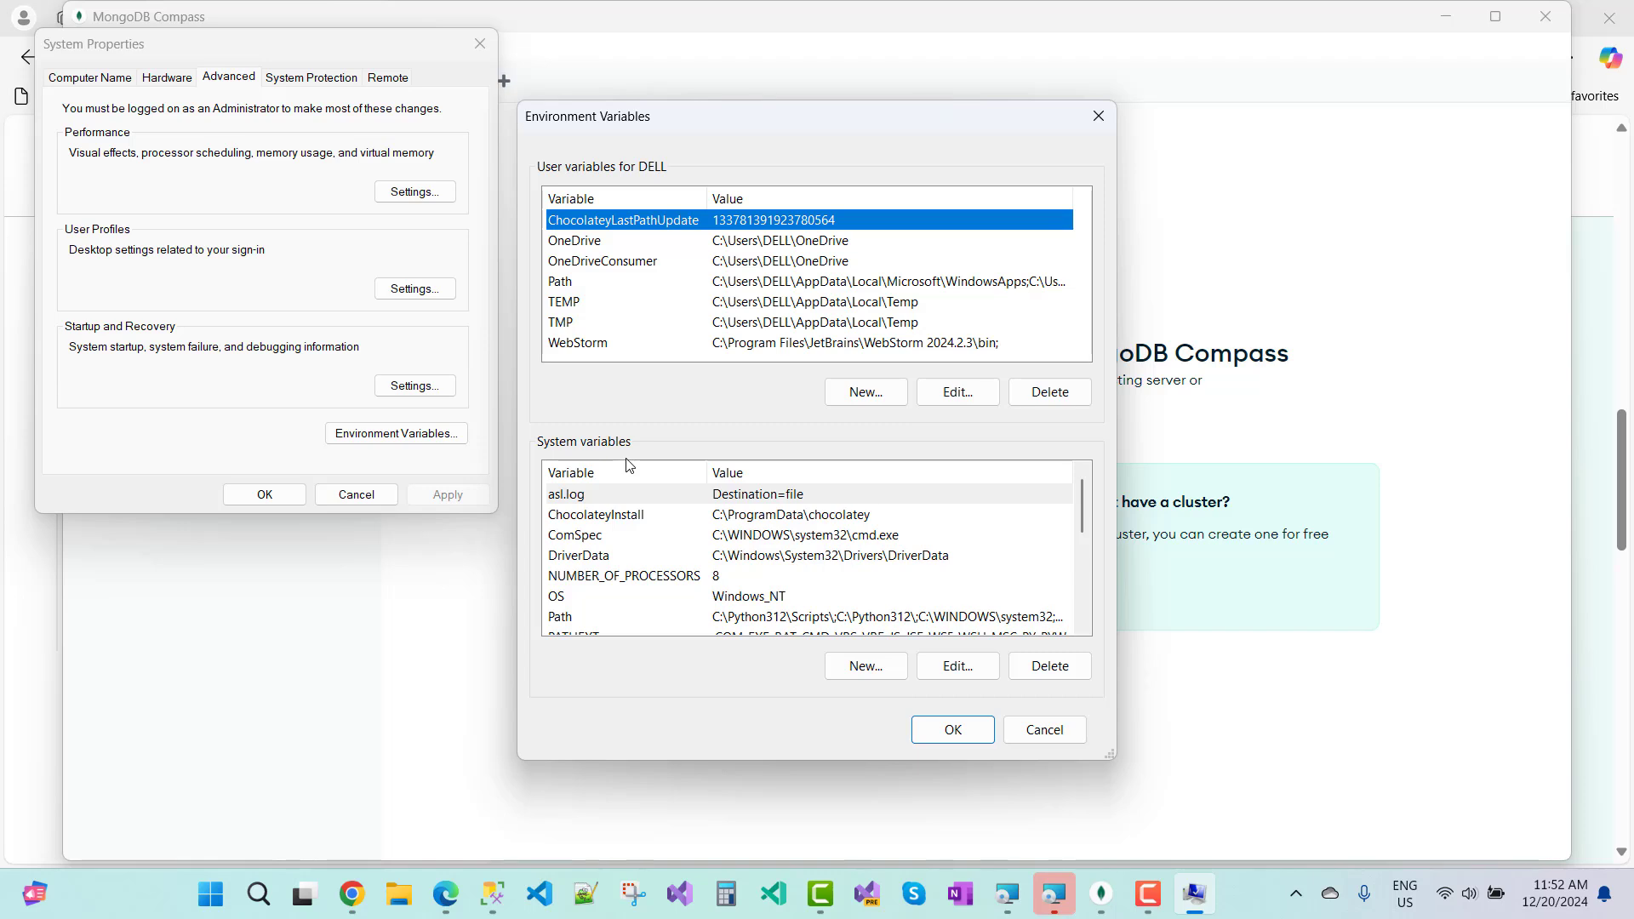
click(559, 618)
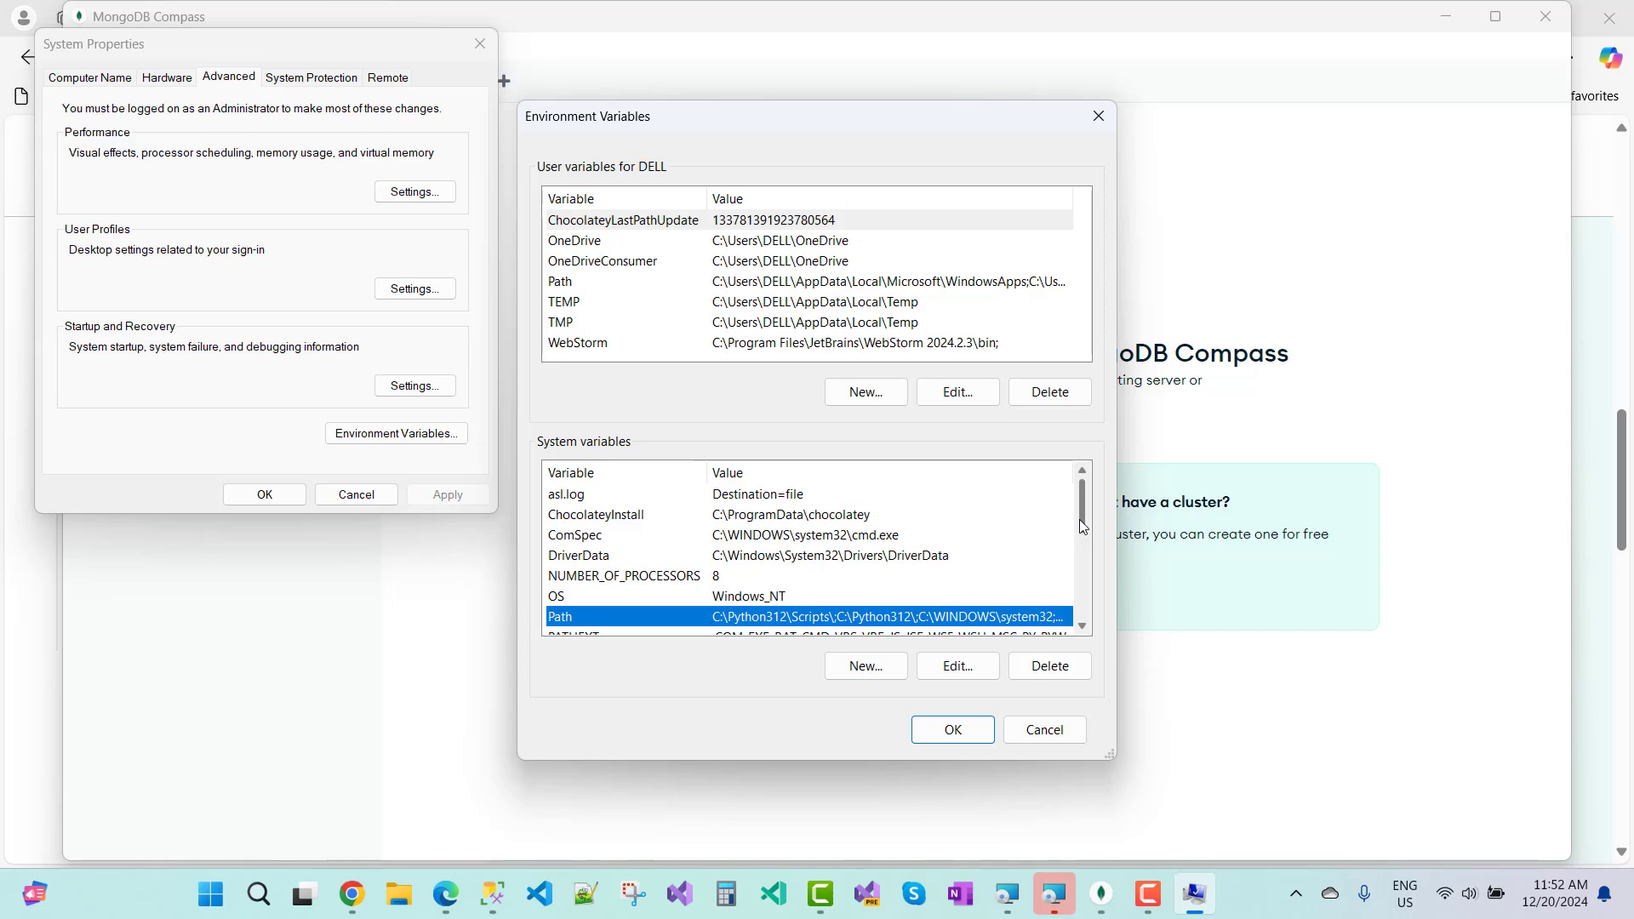
drag(1082, 525, 1082, 539)
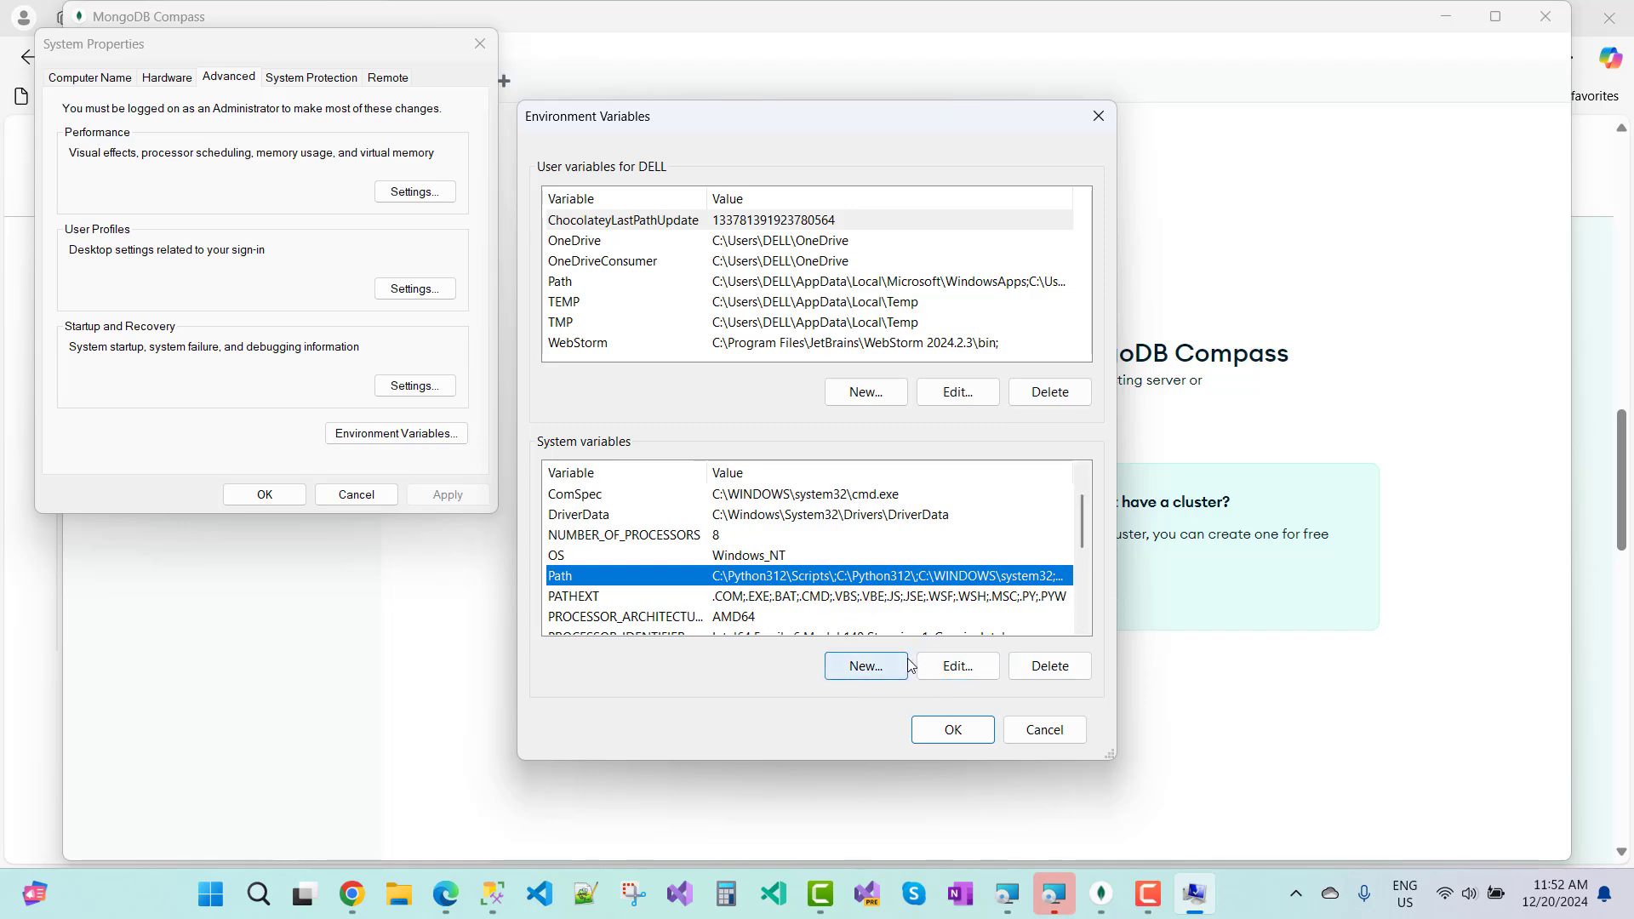
click(884, 667)
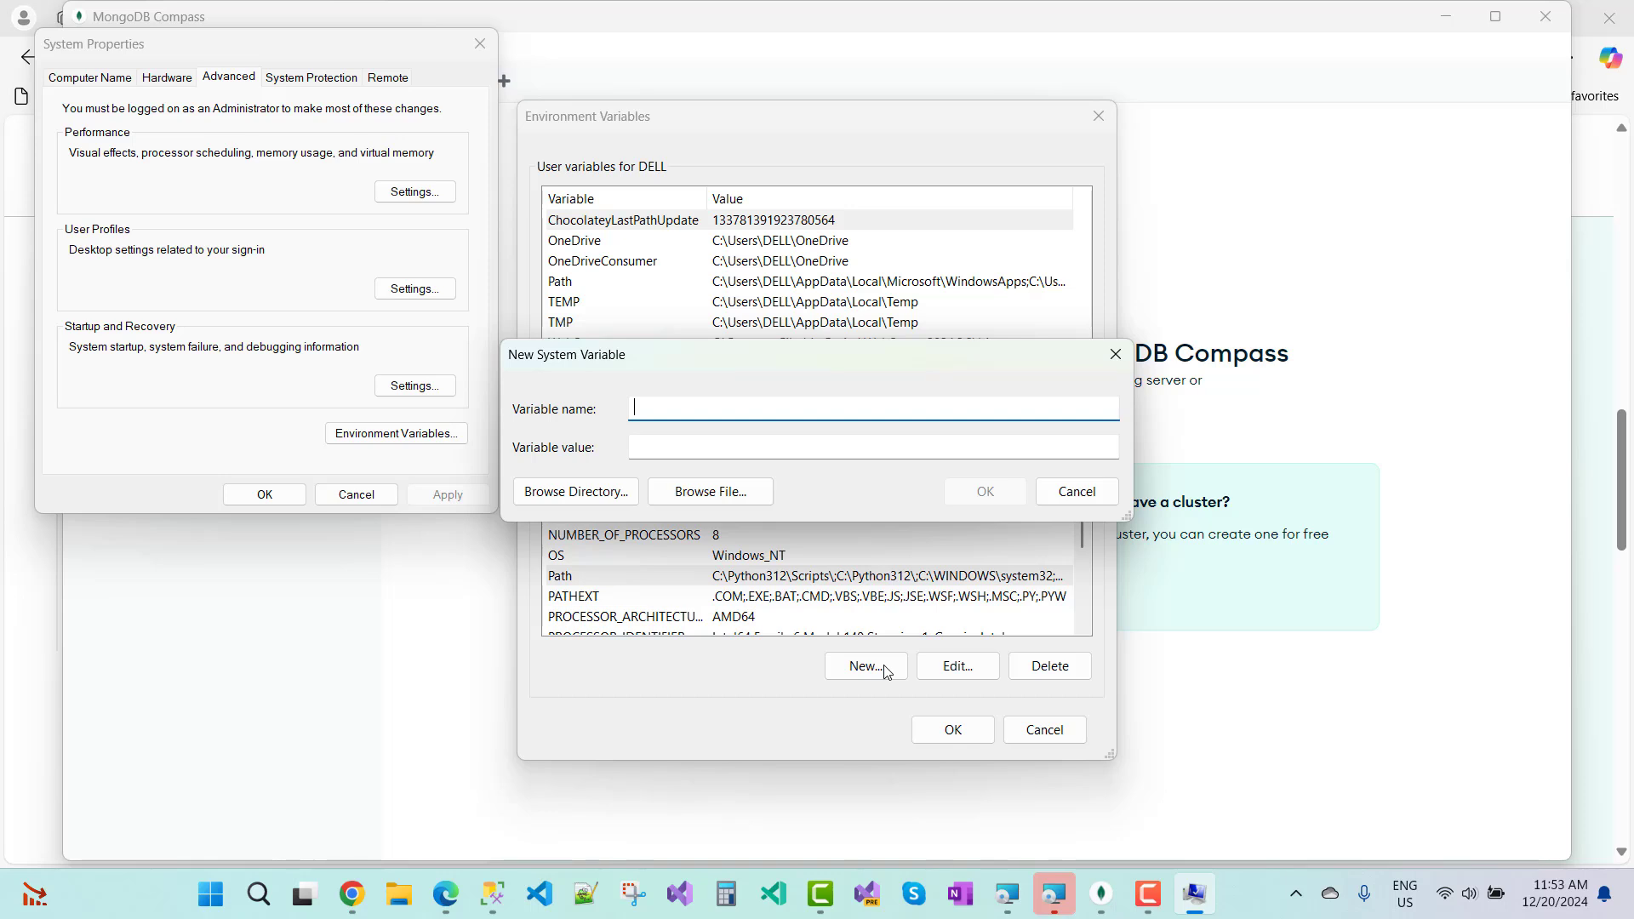
In File Explorer, browse to C:\Program Files\MongoDB\Server\8.0\bin and copy the folder's full path
click(408, 892)
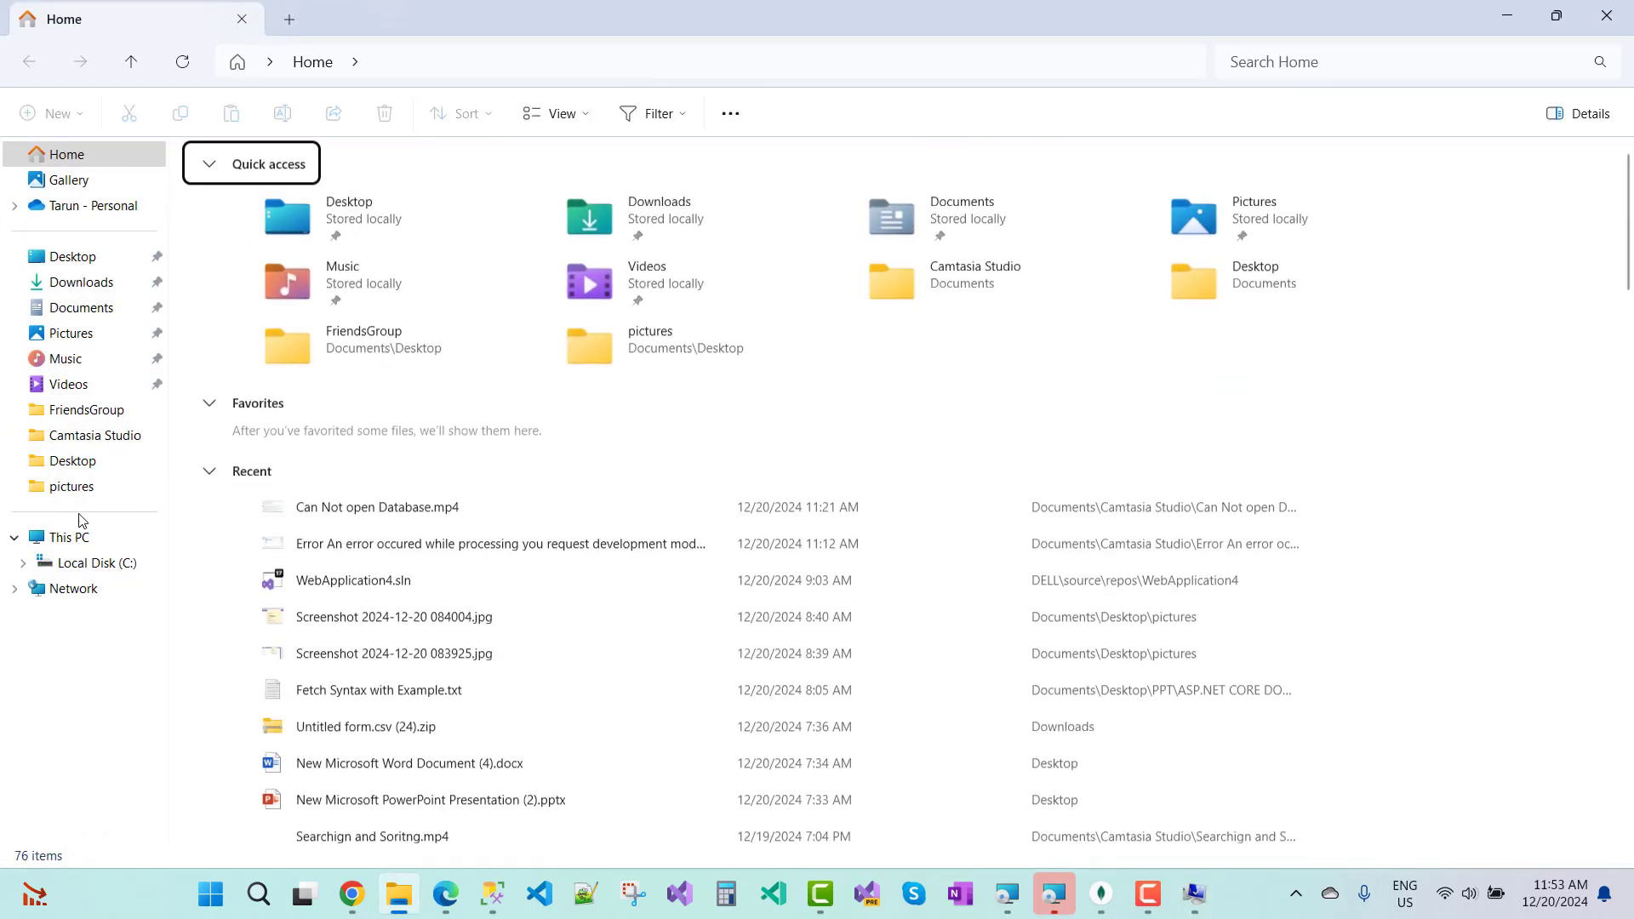
click(84, 565)
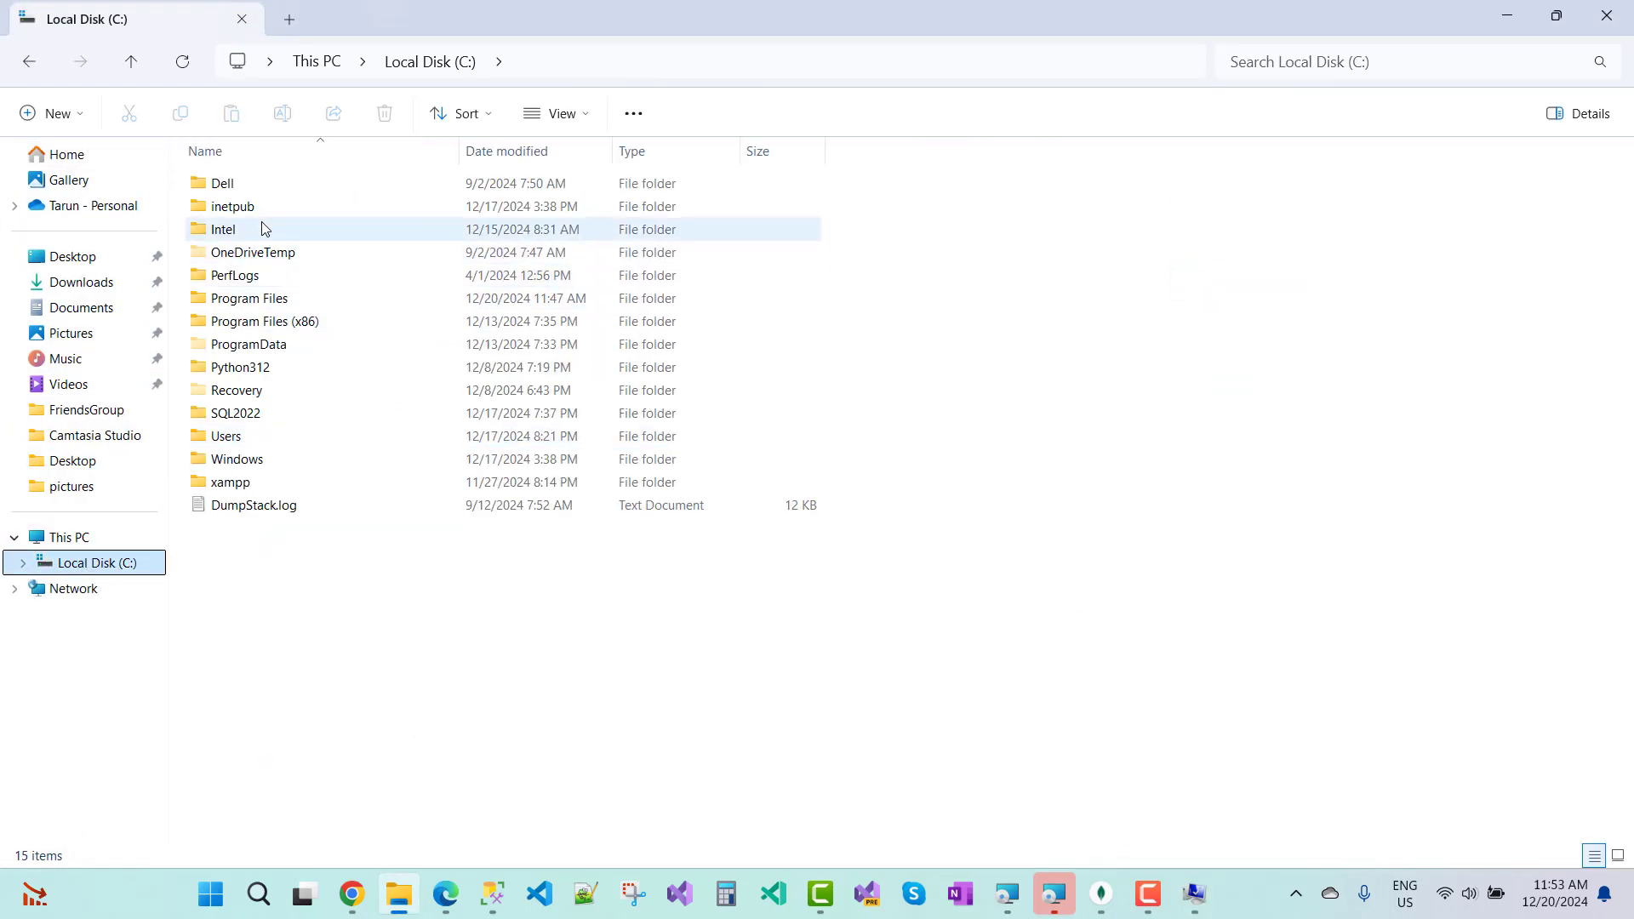
double_click(256, 298)
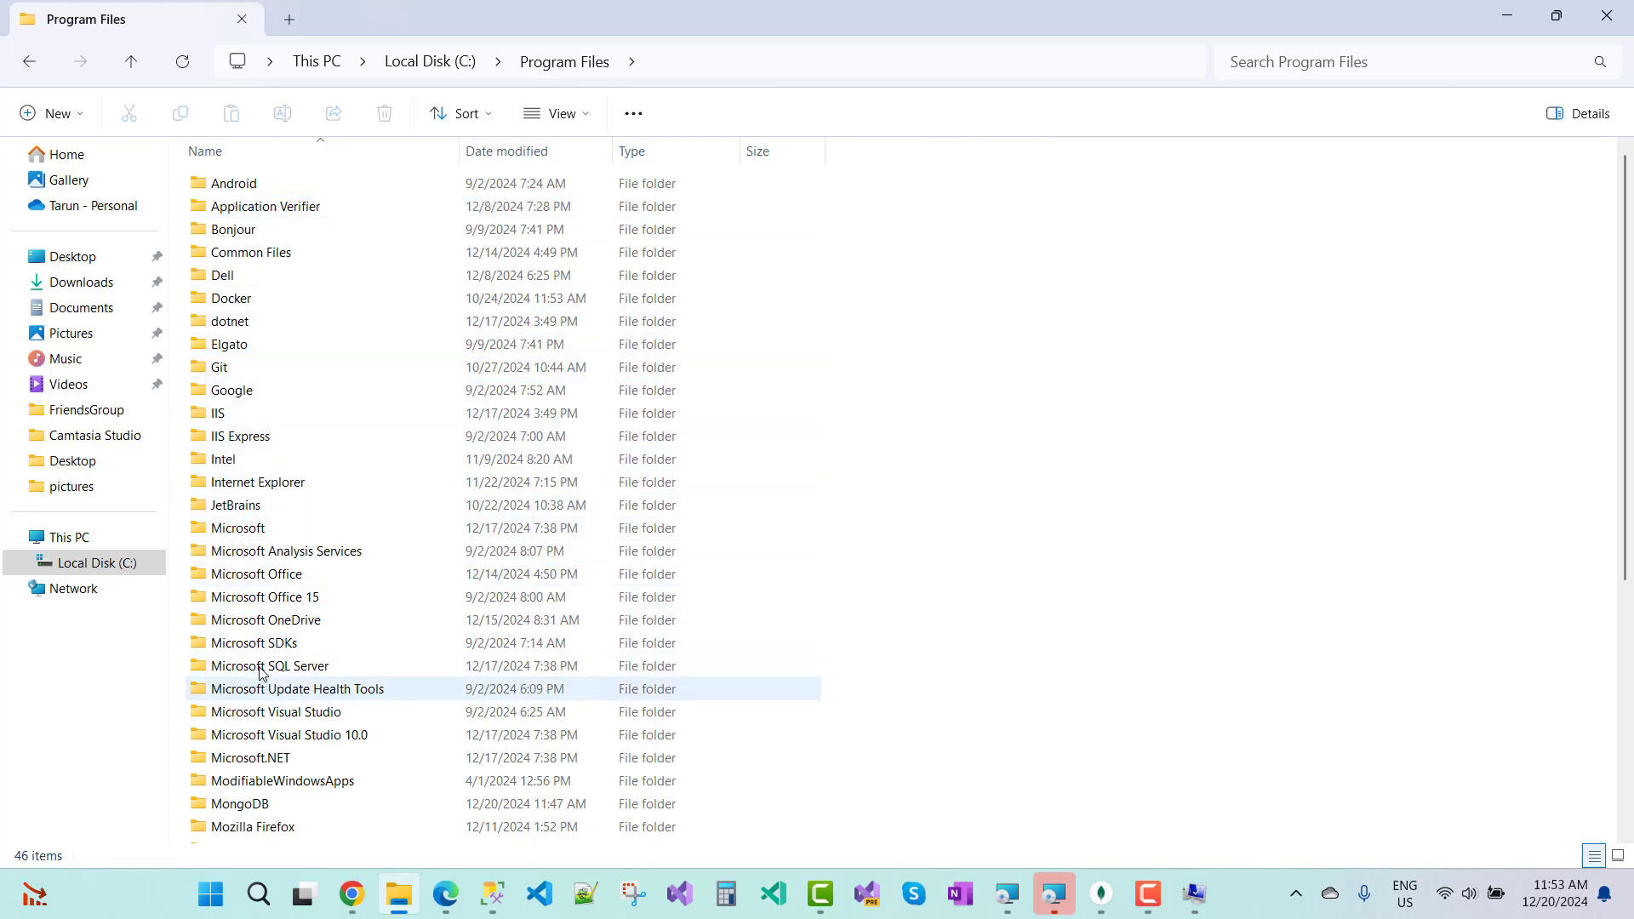
double_click(236, 805)
click(233, 188)
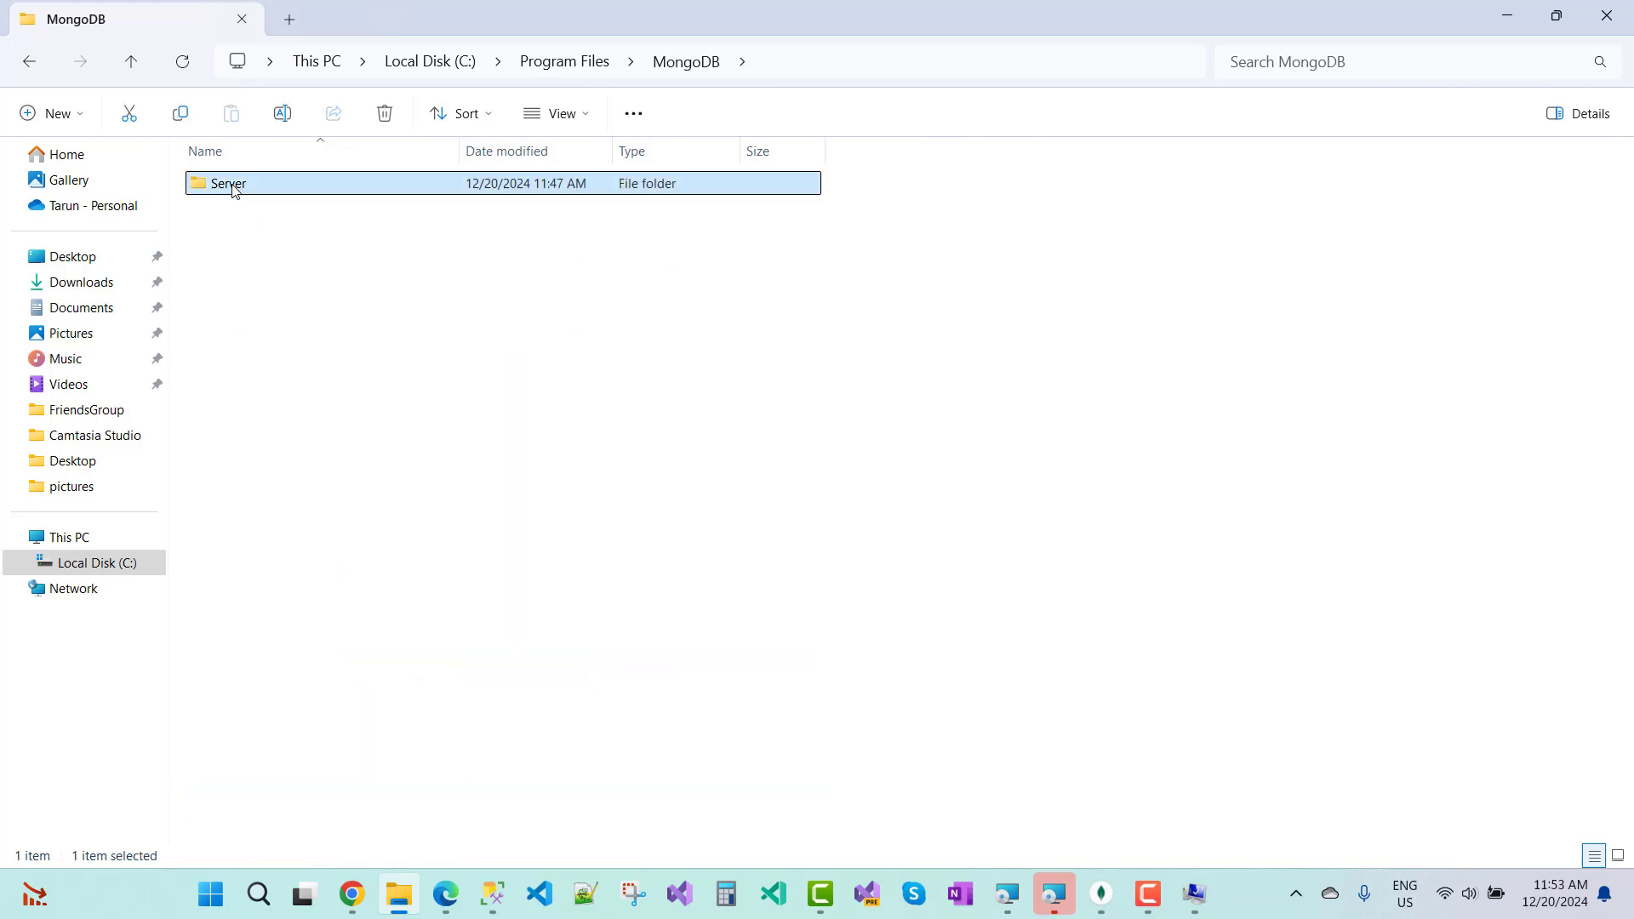
double_click(235, 188)
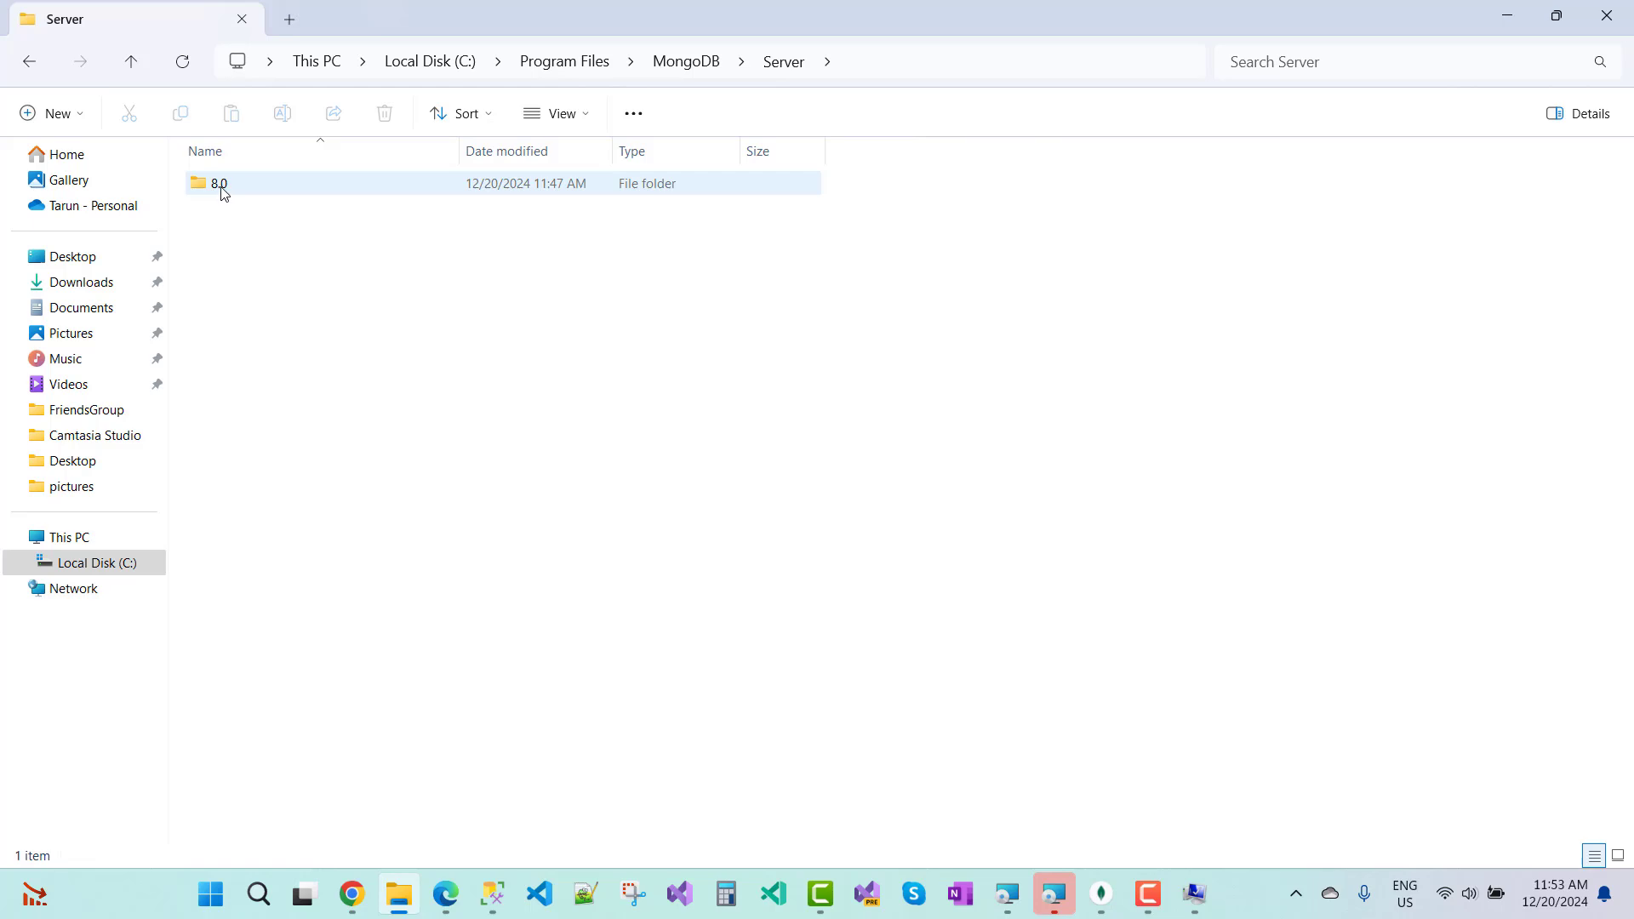
double_click(221, 186)
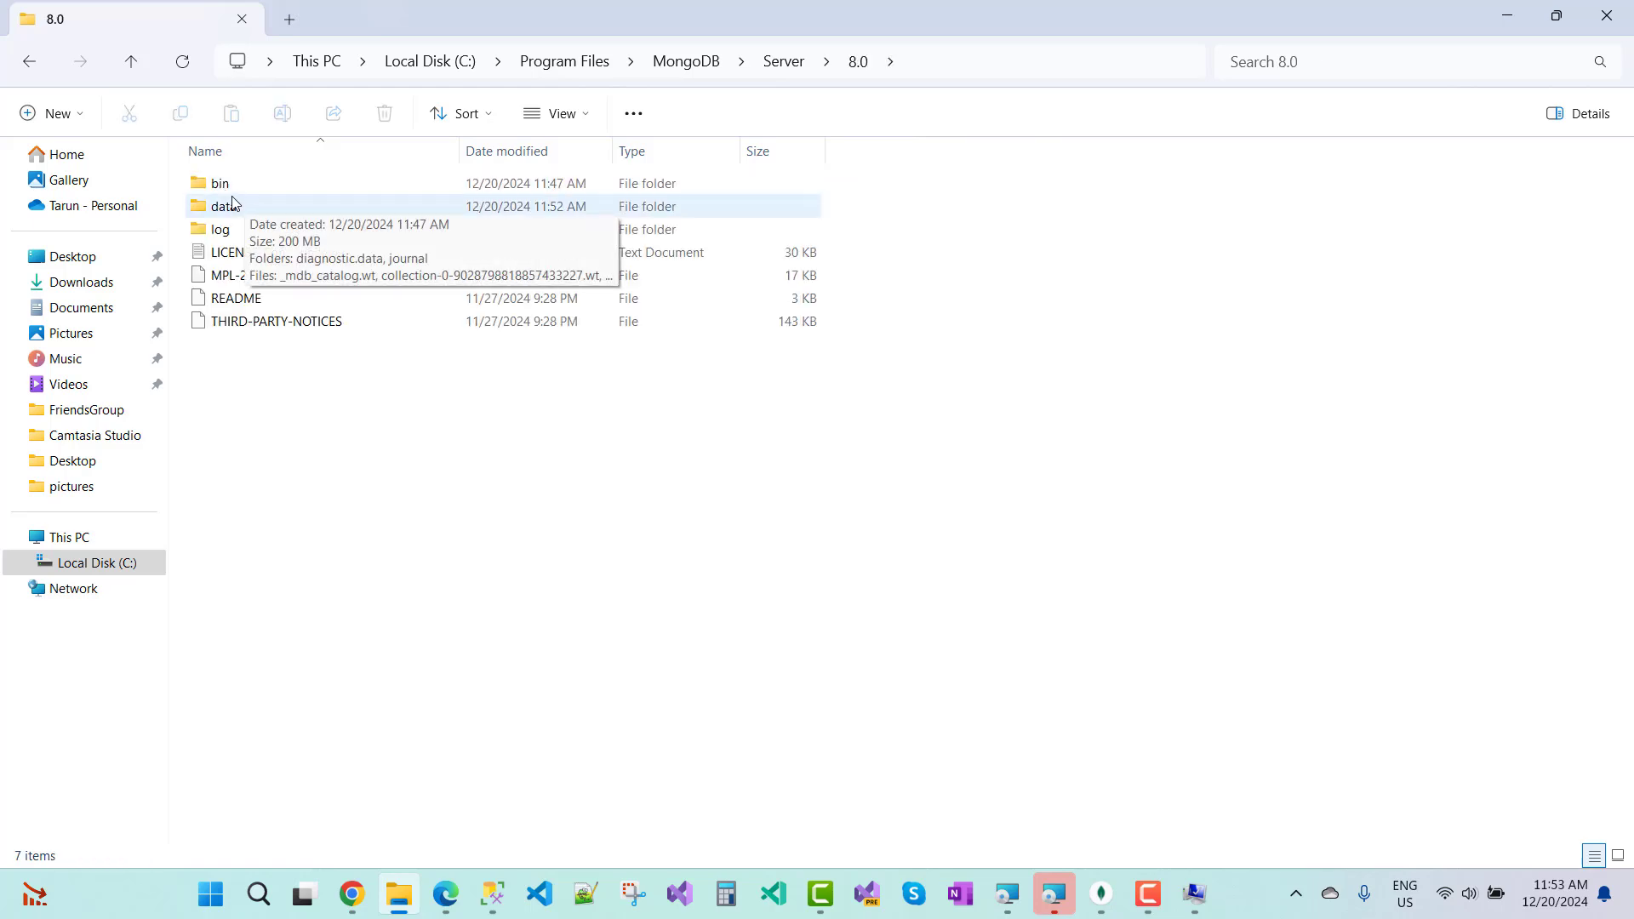
double_click(219, 183)
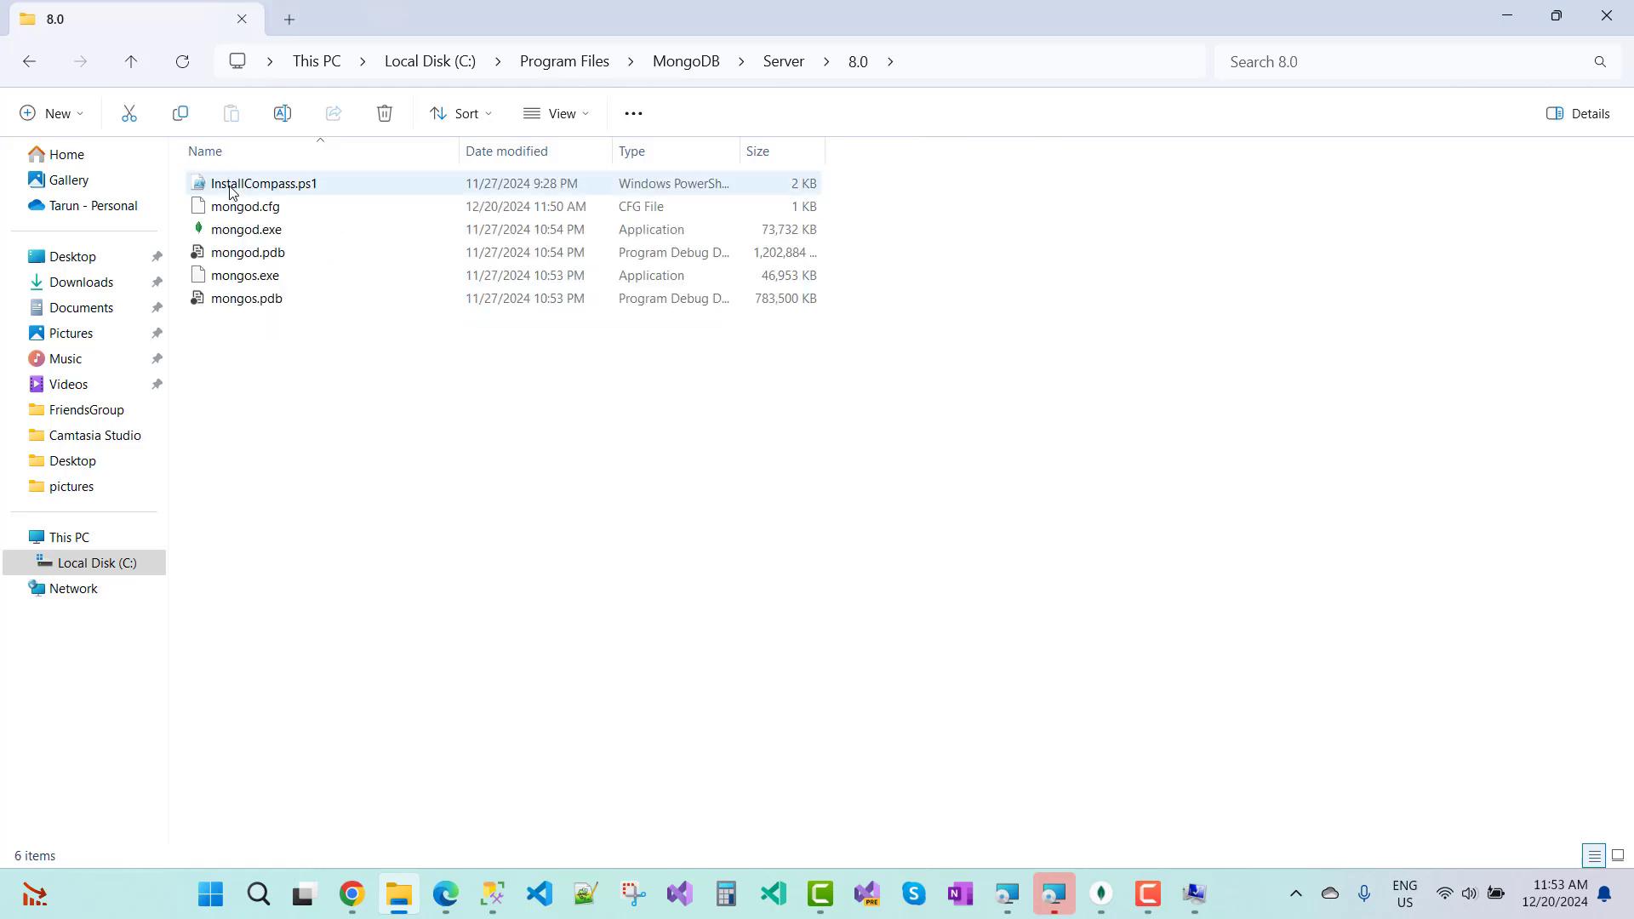
click(1002, 66)
key(ctrl+c)
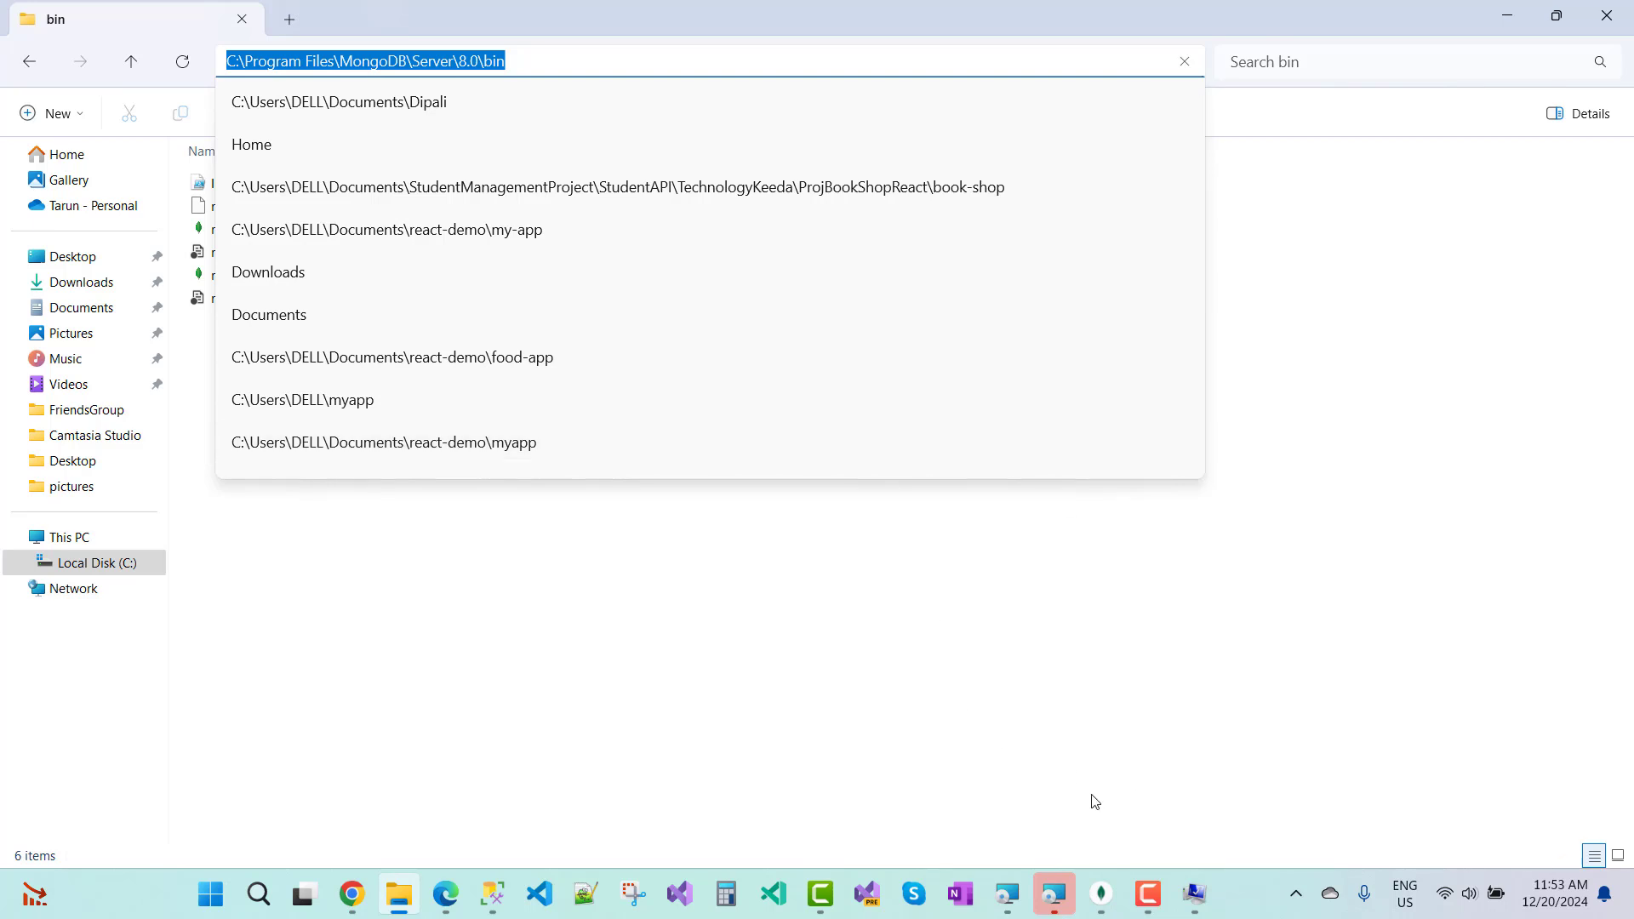
Finish the MongoDB 8.0.4 setup wizard and create the system variable path with the value C:\Program Files\MongoDB\Server\8.0\bin
click(1056, 893)
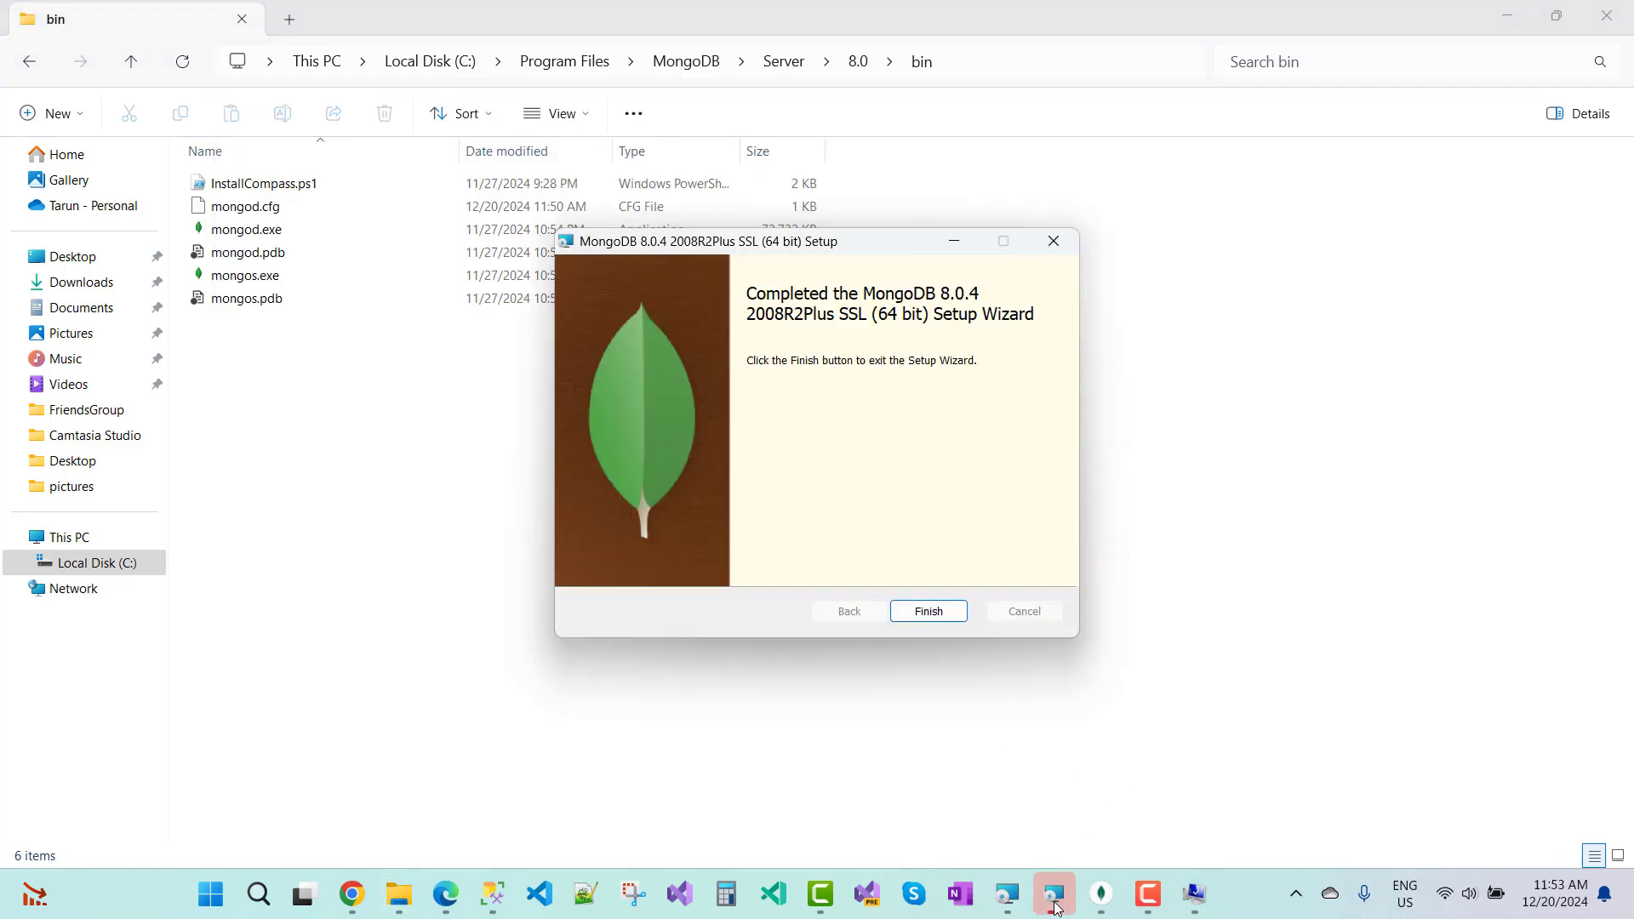
click(934, 613)
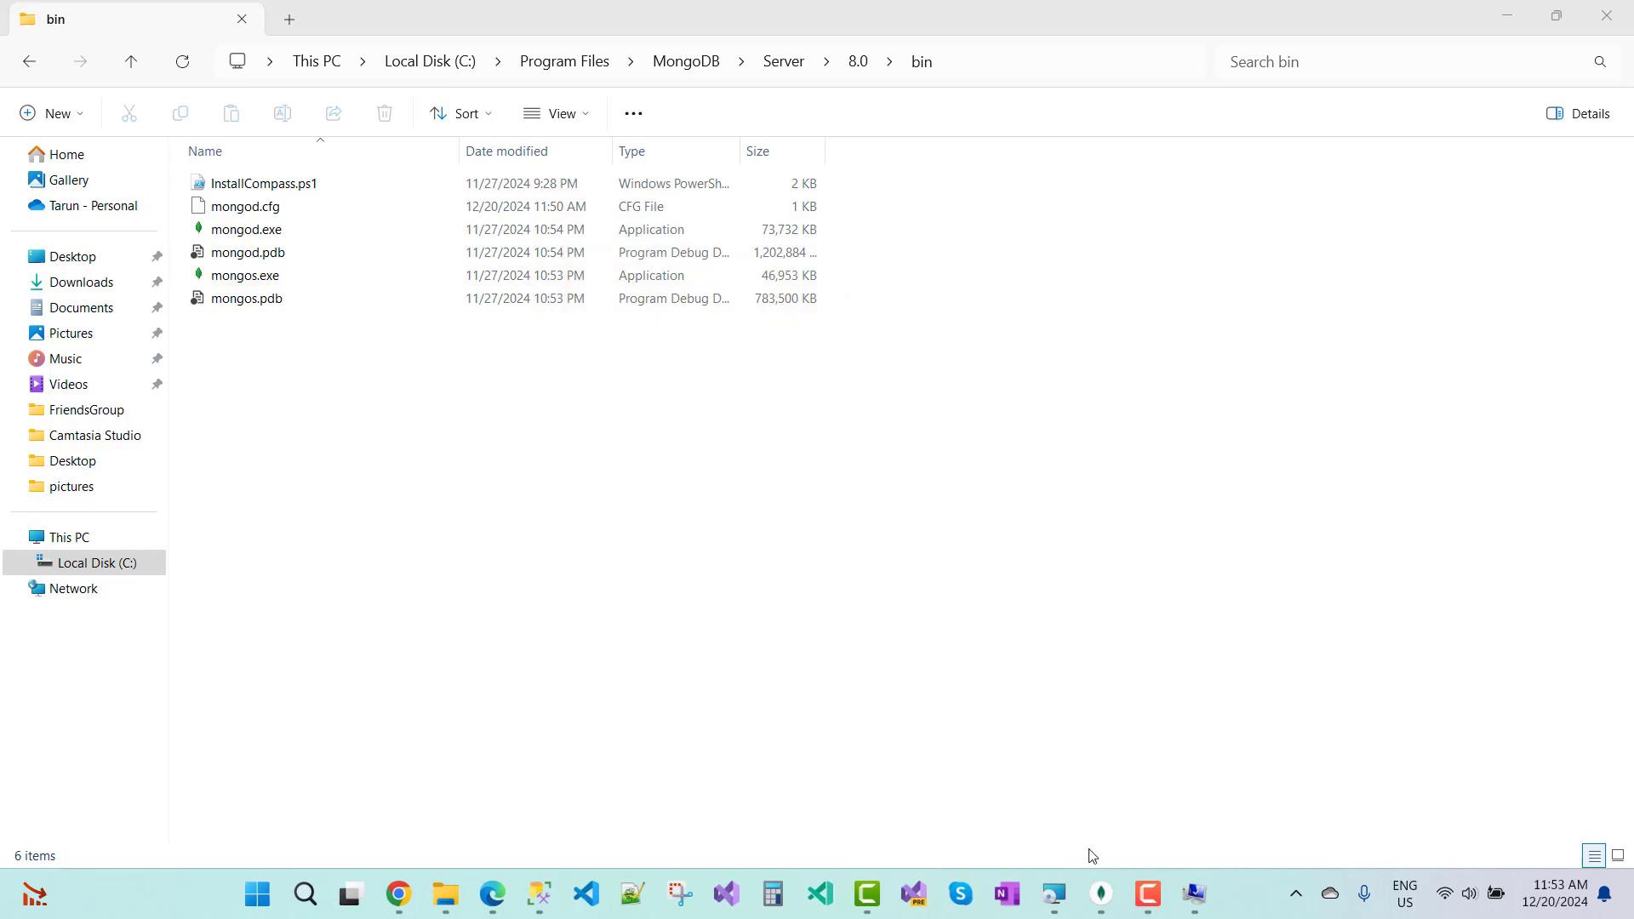
click(1194, 893)
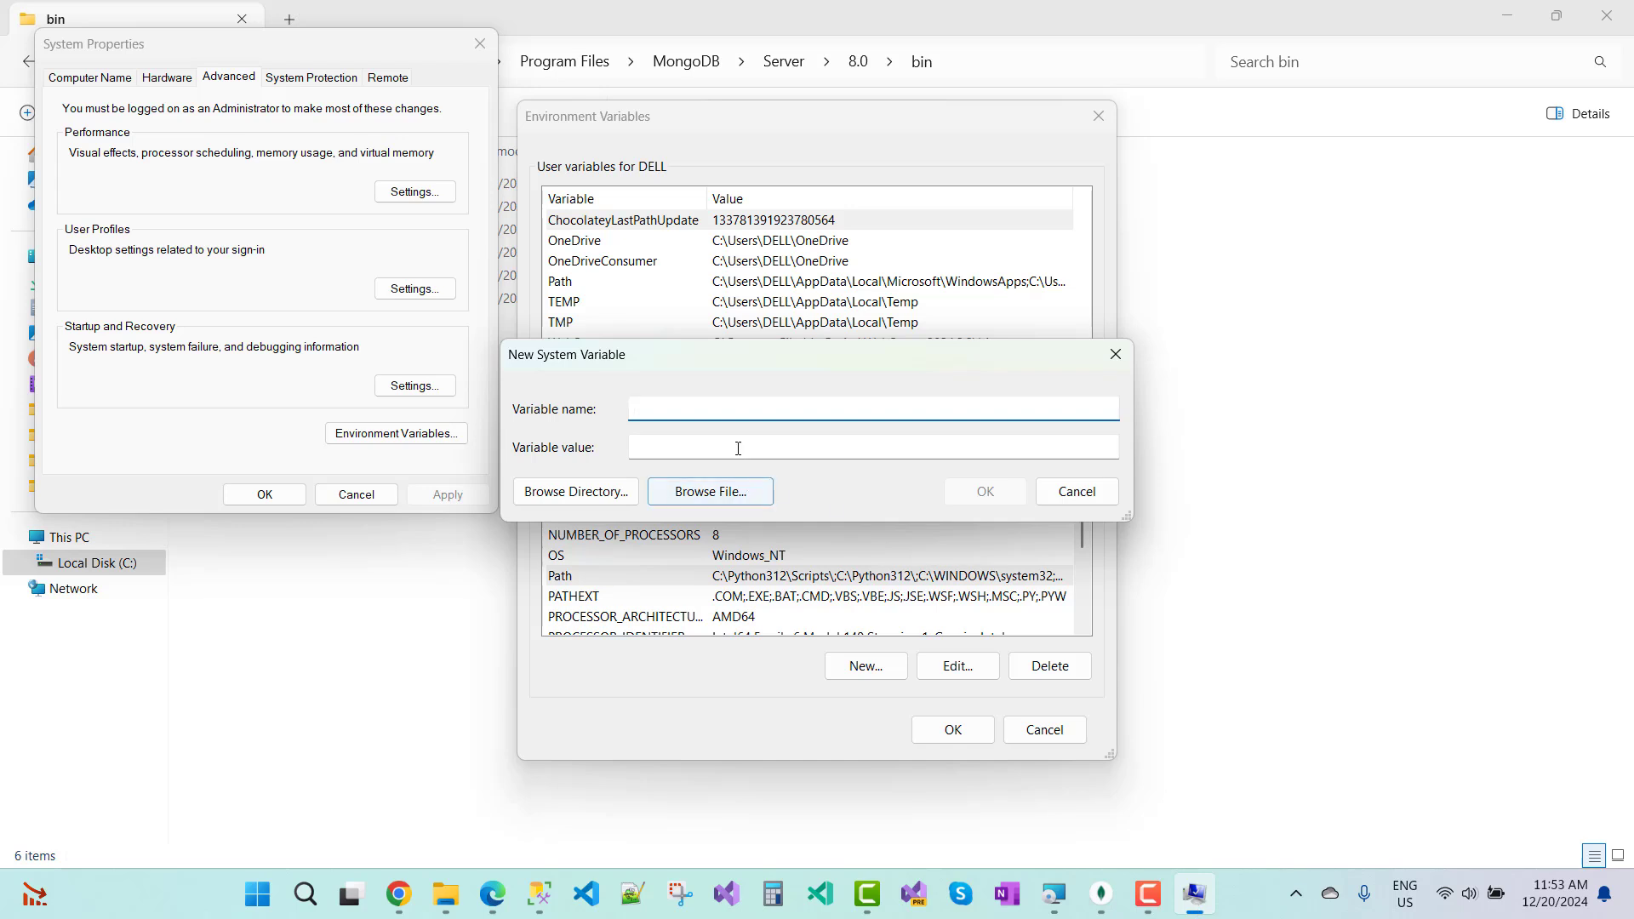
text(path)
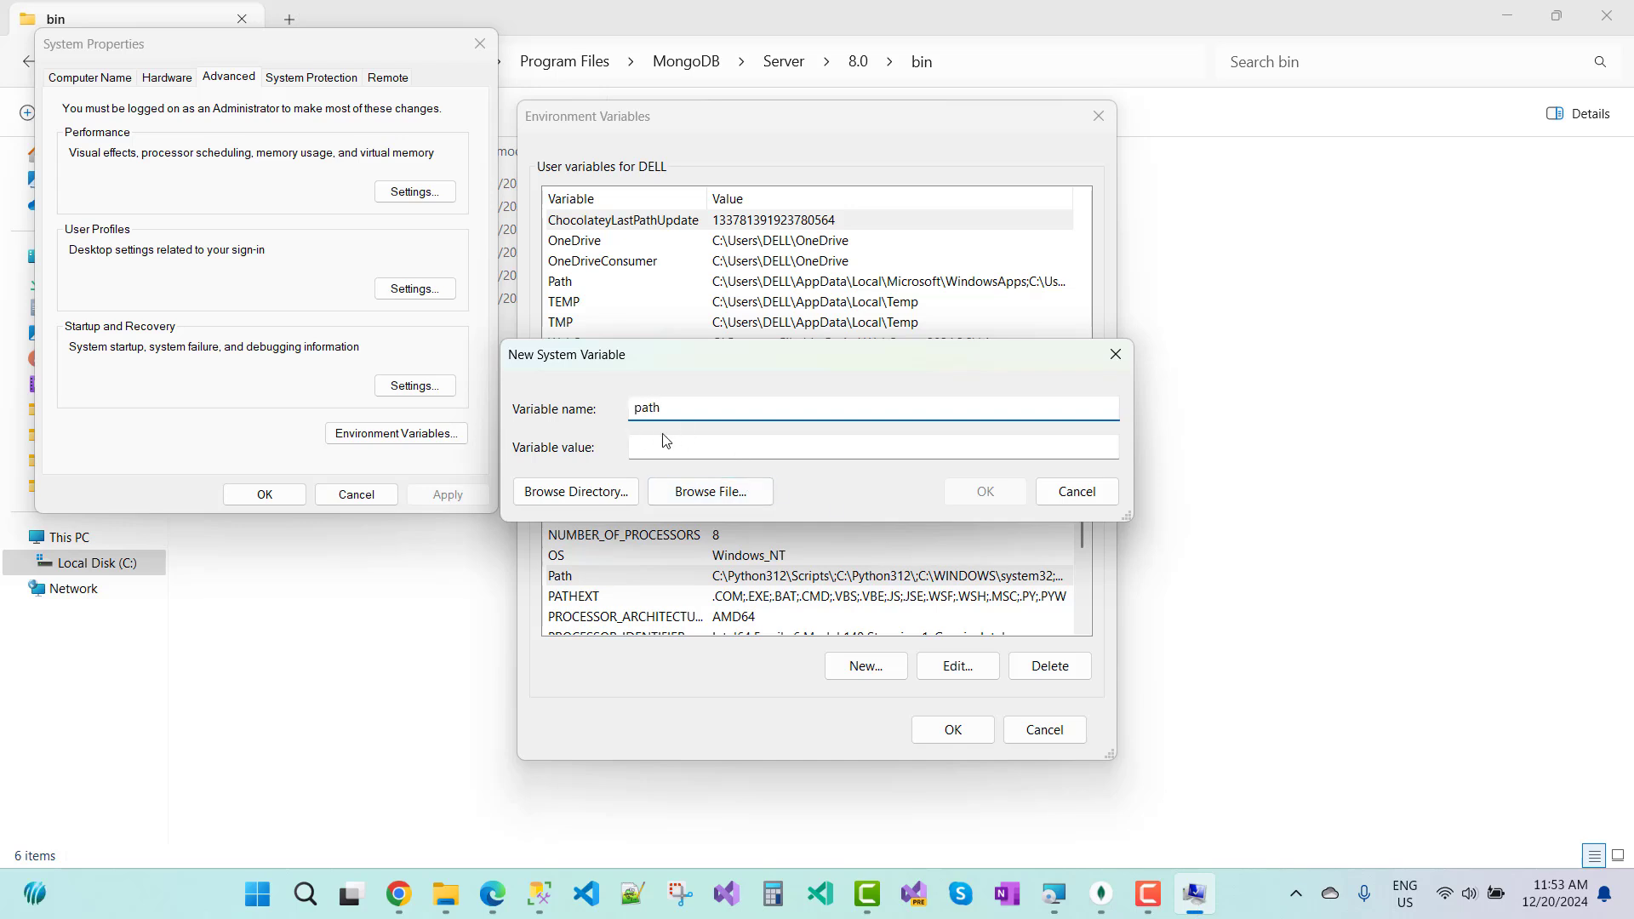
click(667, 440)
key(ctrl+v)
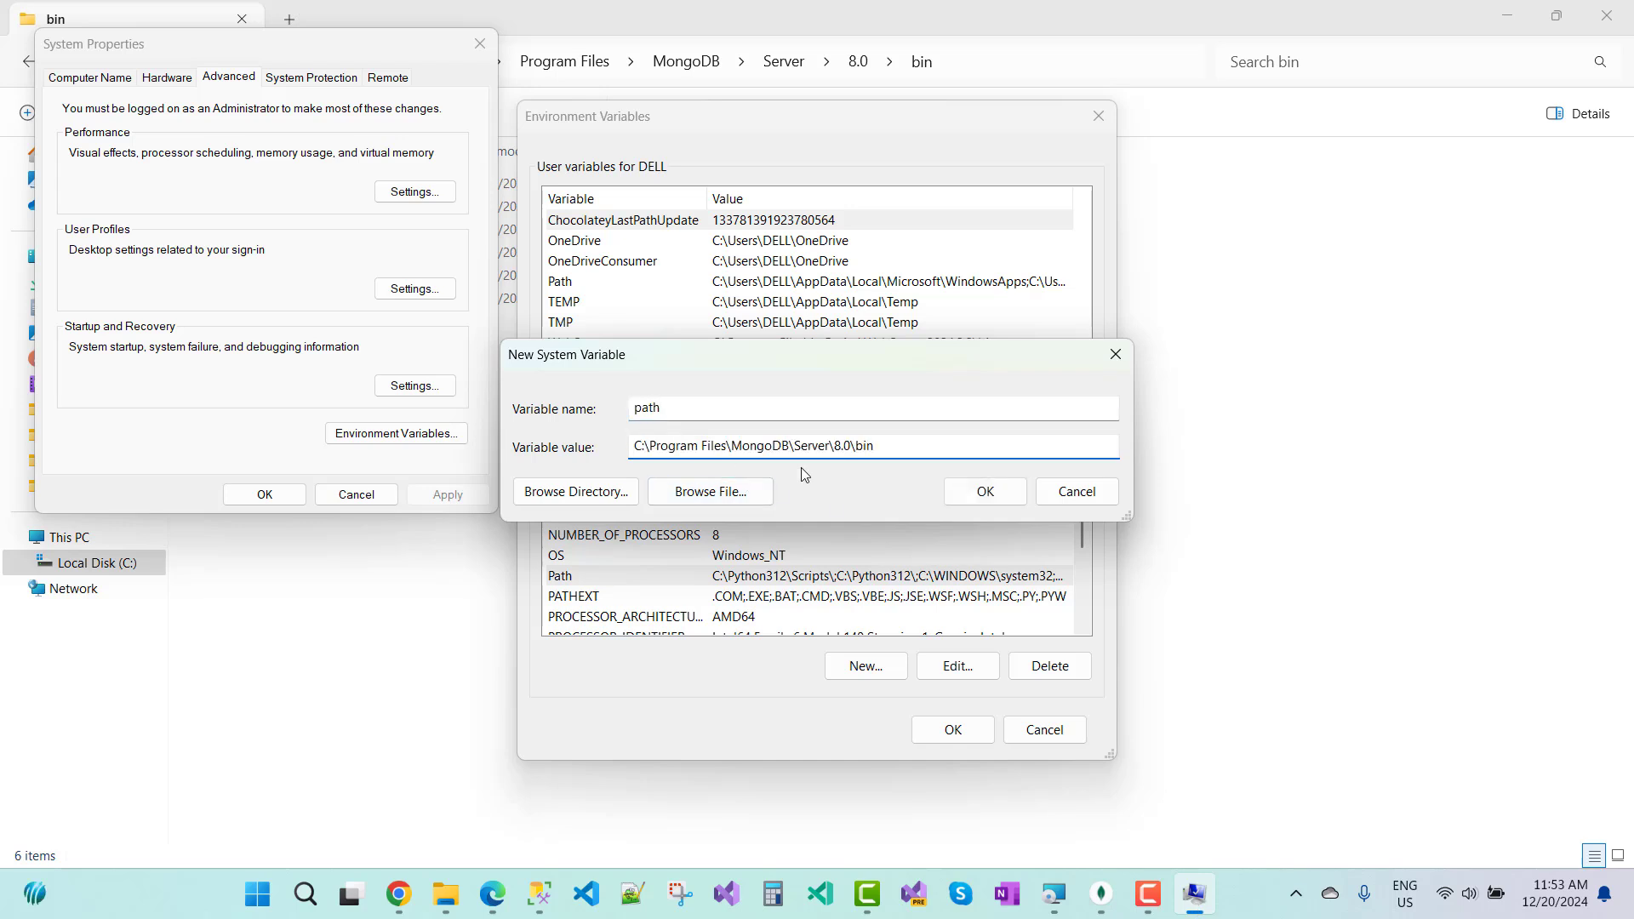
click(985, 491)
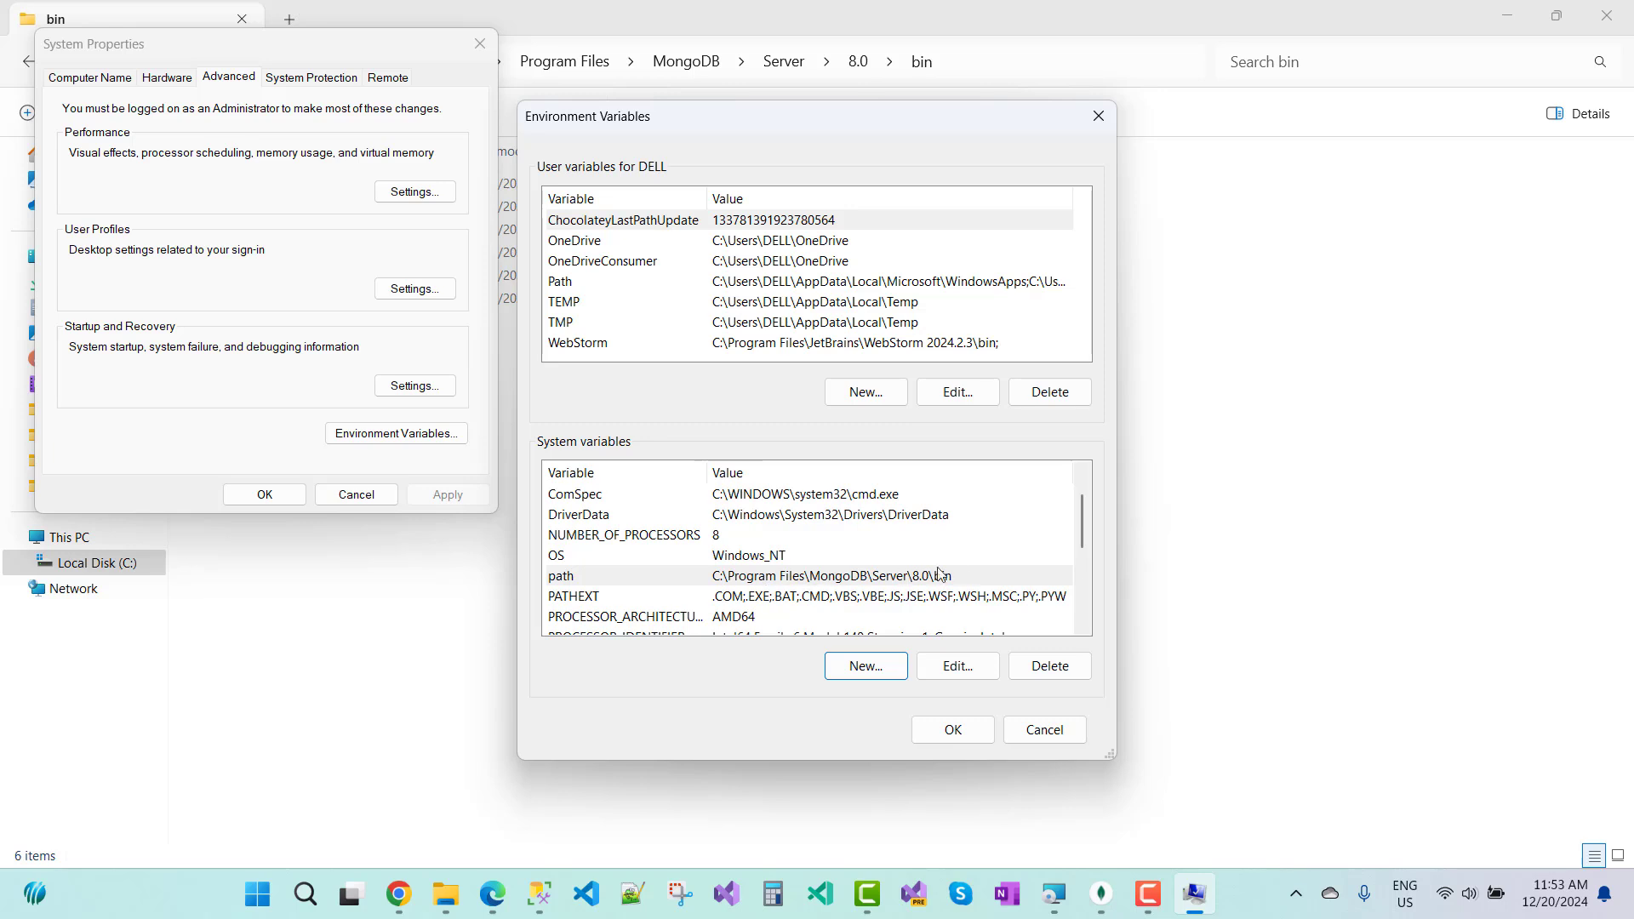
Review the system variables list, save the environment variable changes and close System Properties
scroll(962, 575, down, 3)
scroll(963, 576, up, 4)
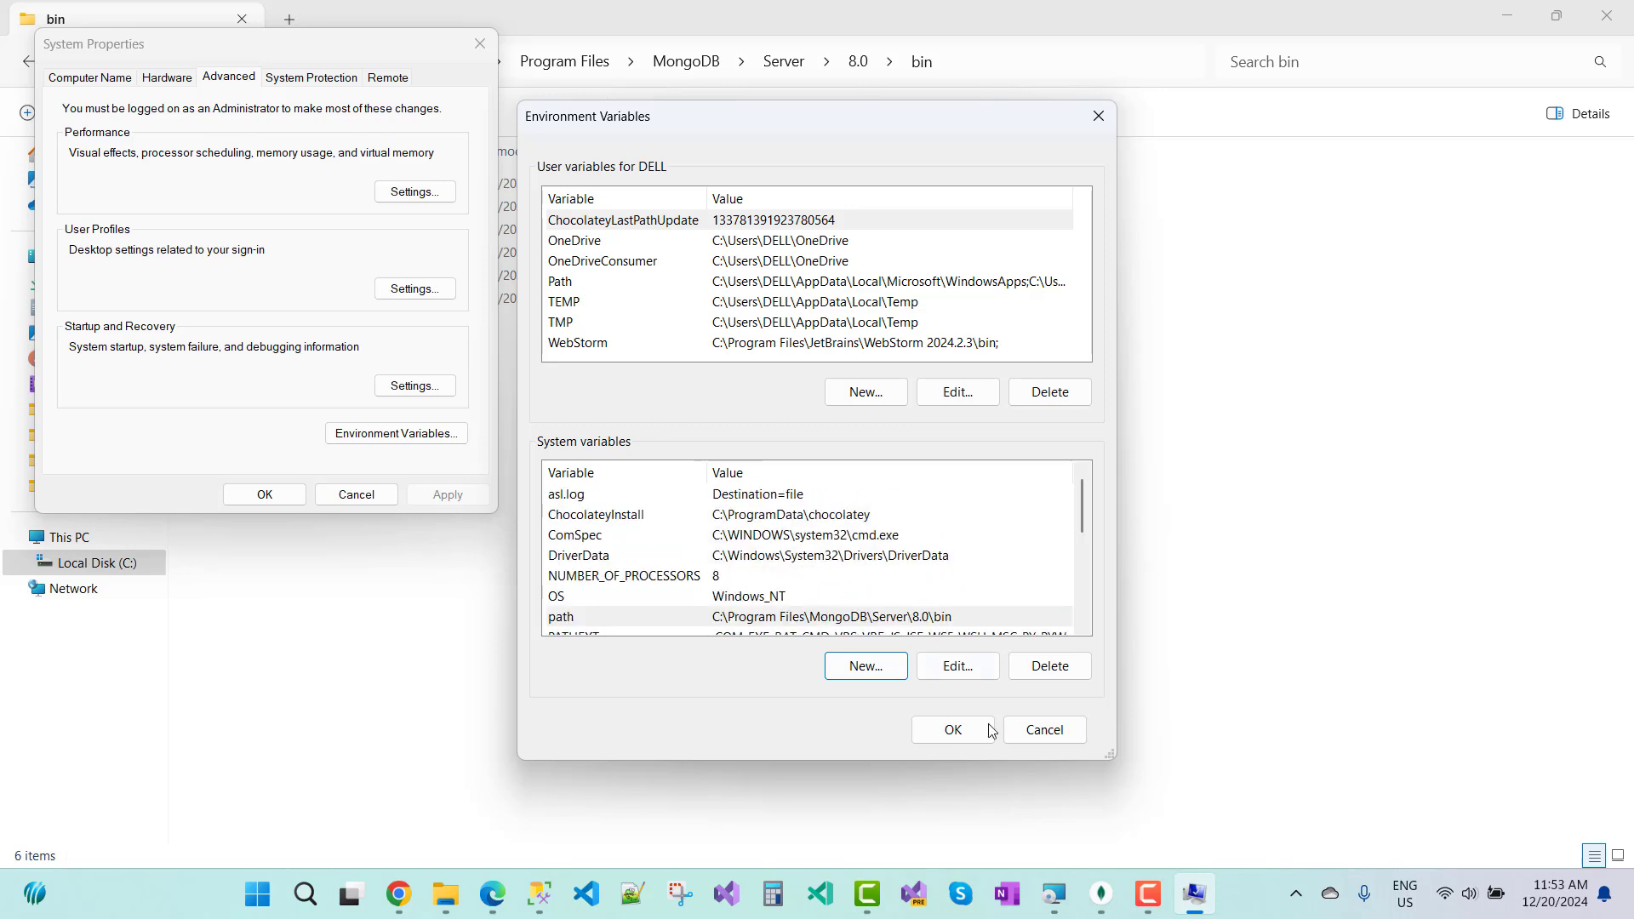
click(953, 731)
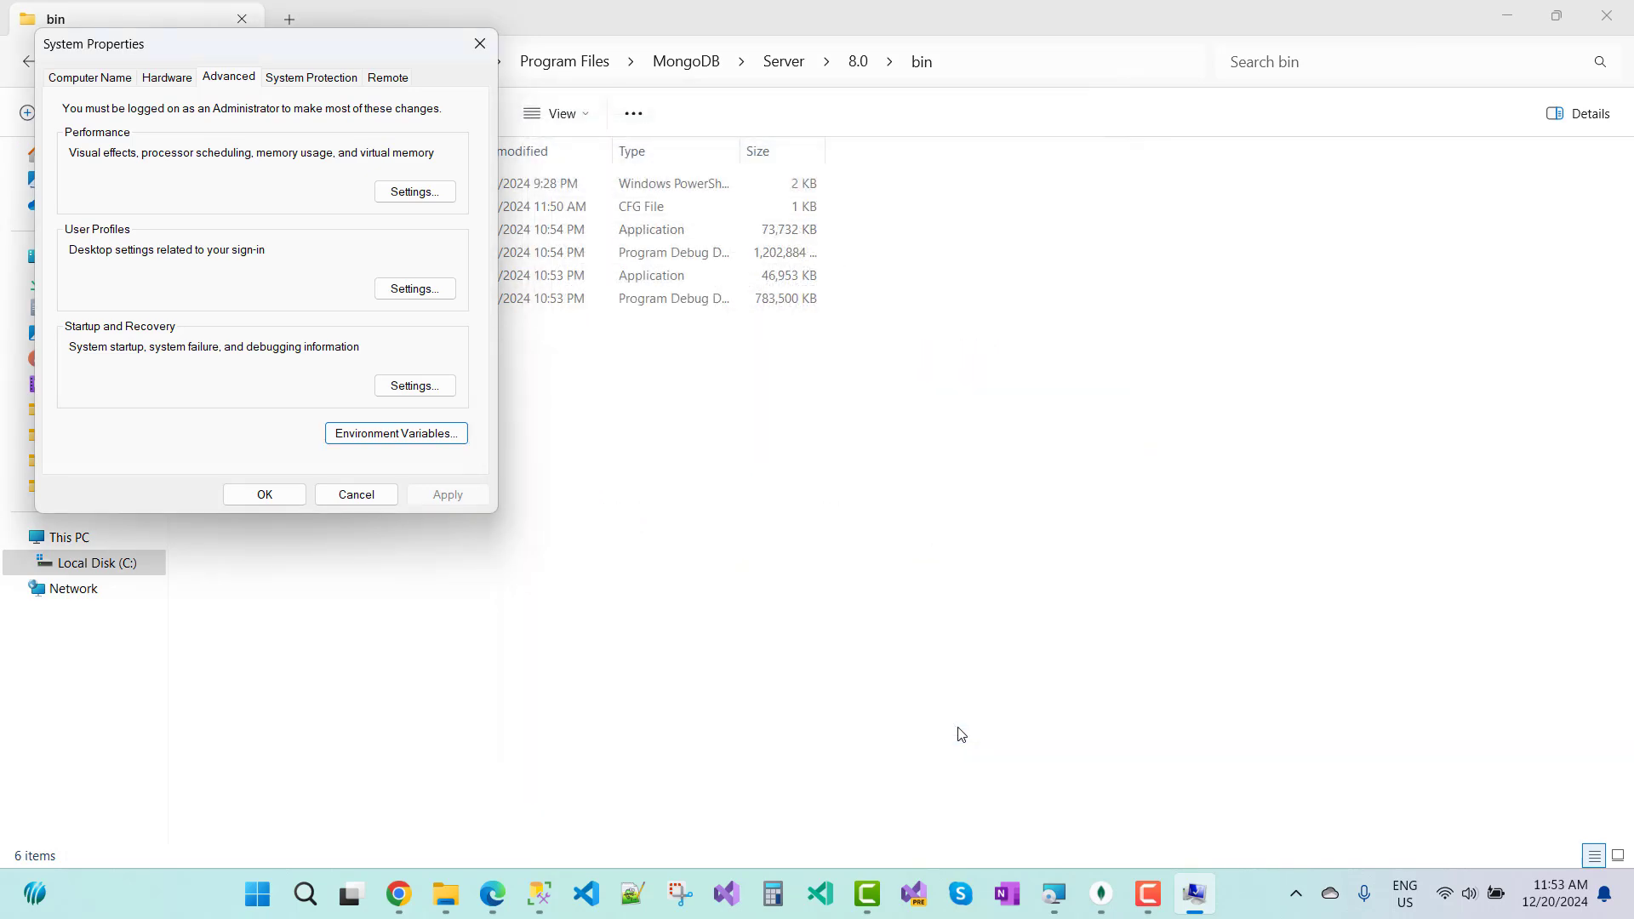
click(265, 495)
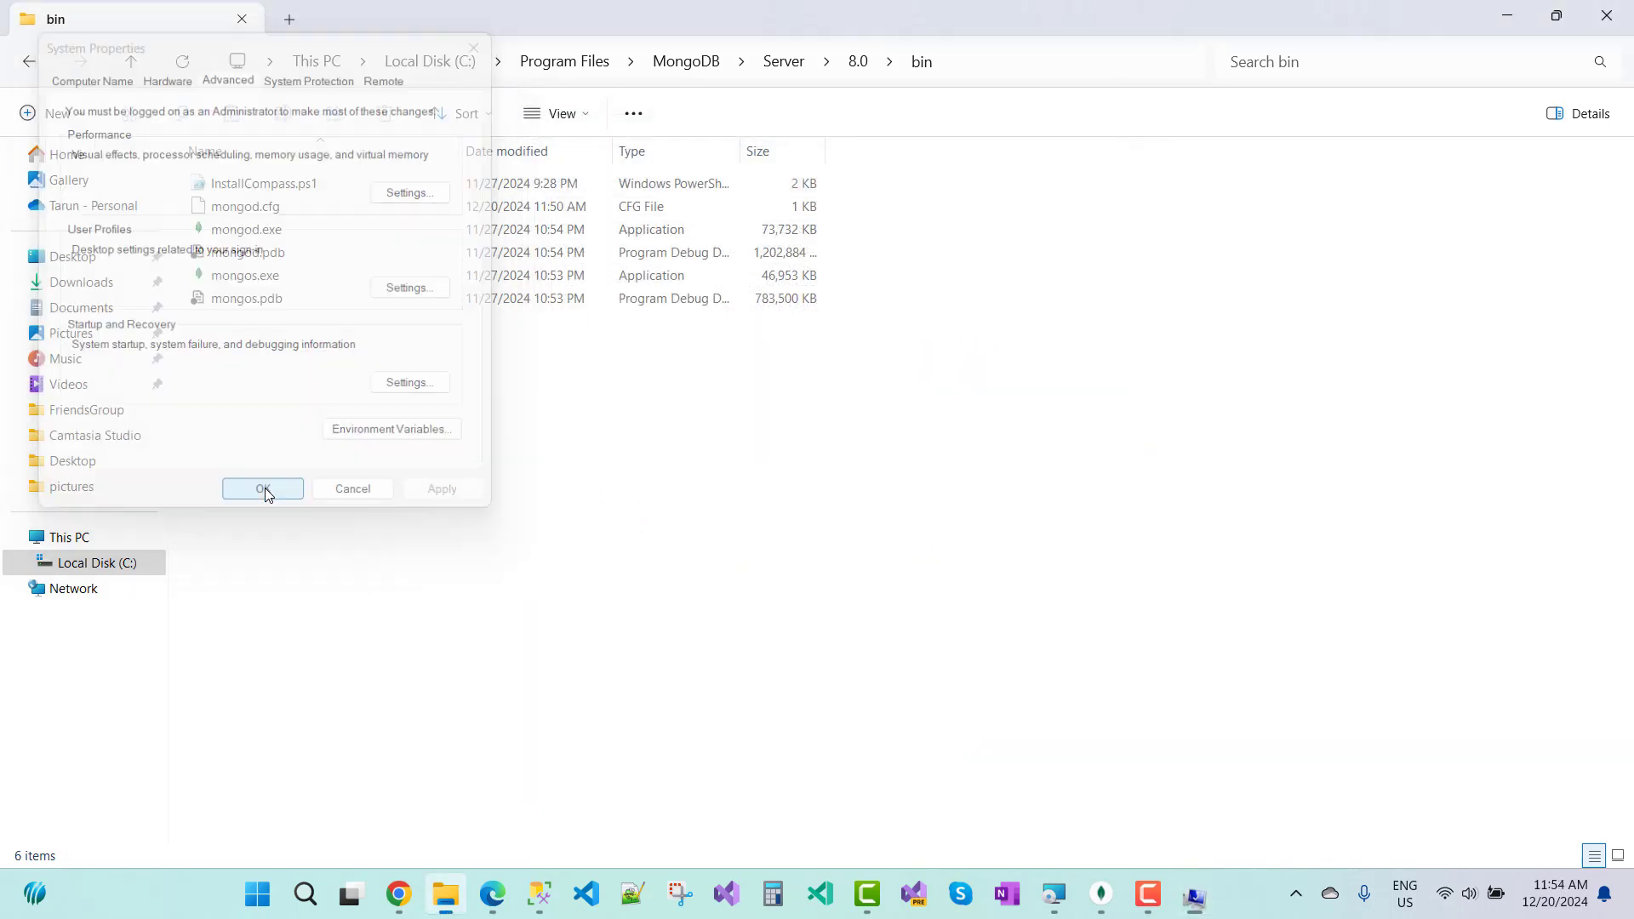
key(alt+d)
click(494, 517)
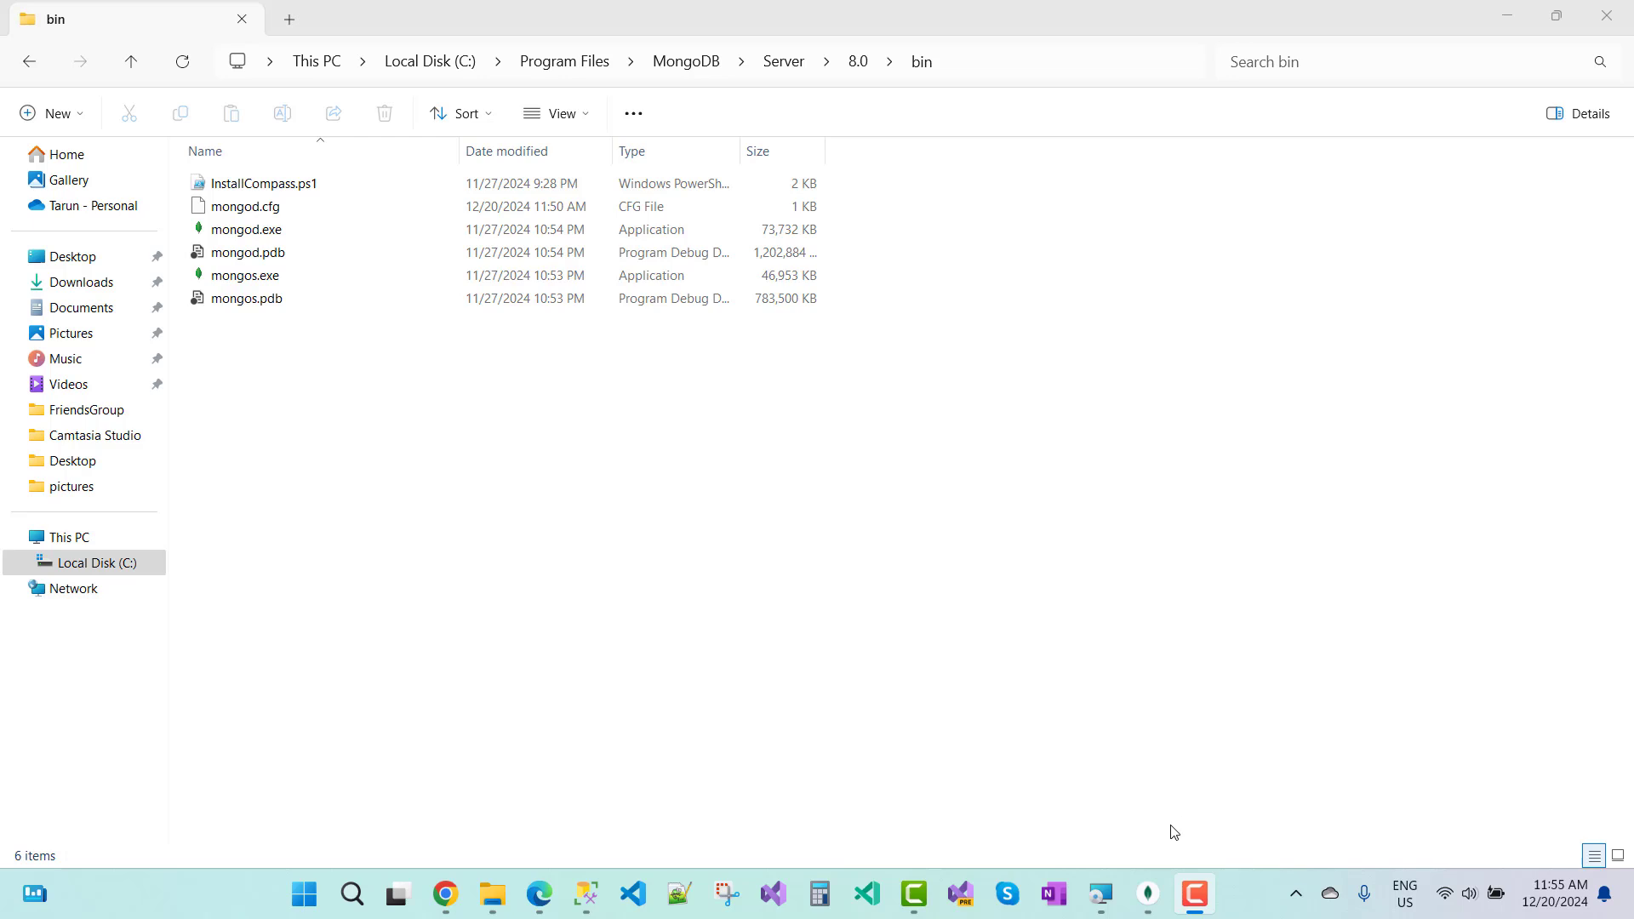
Switch to MongoDB Compass, then save and connect a new connection named localhost using the URI mongodb://localhost:27017/
click(1148, 898)
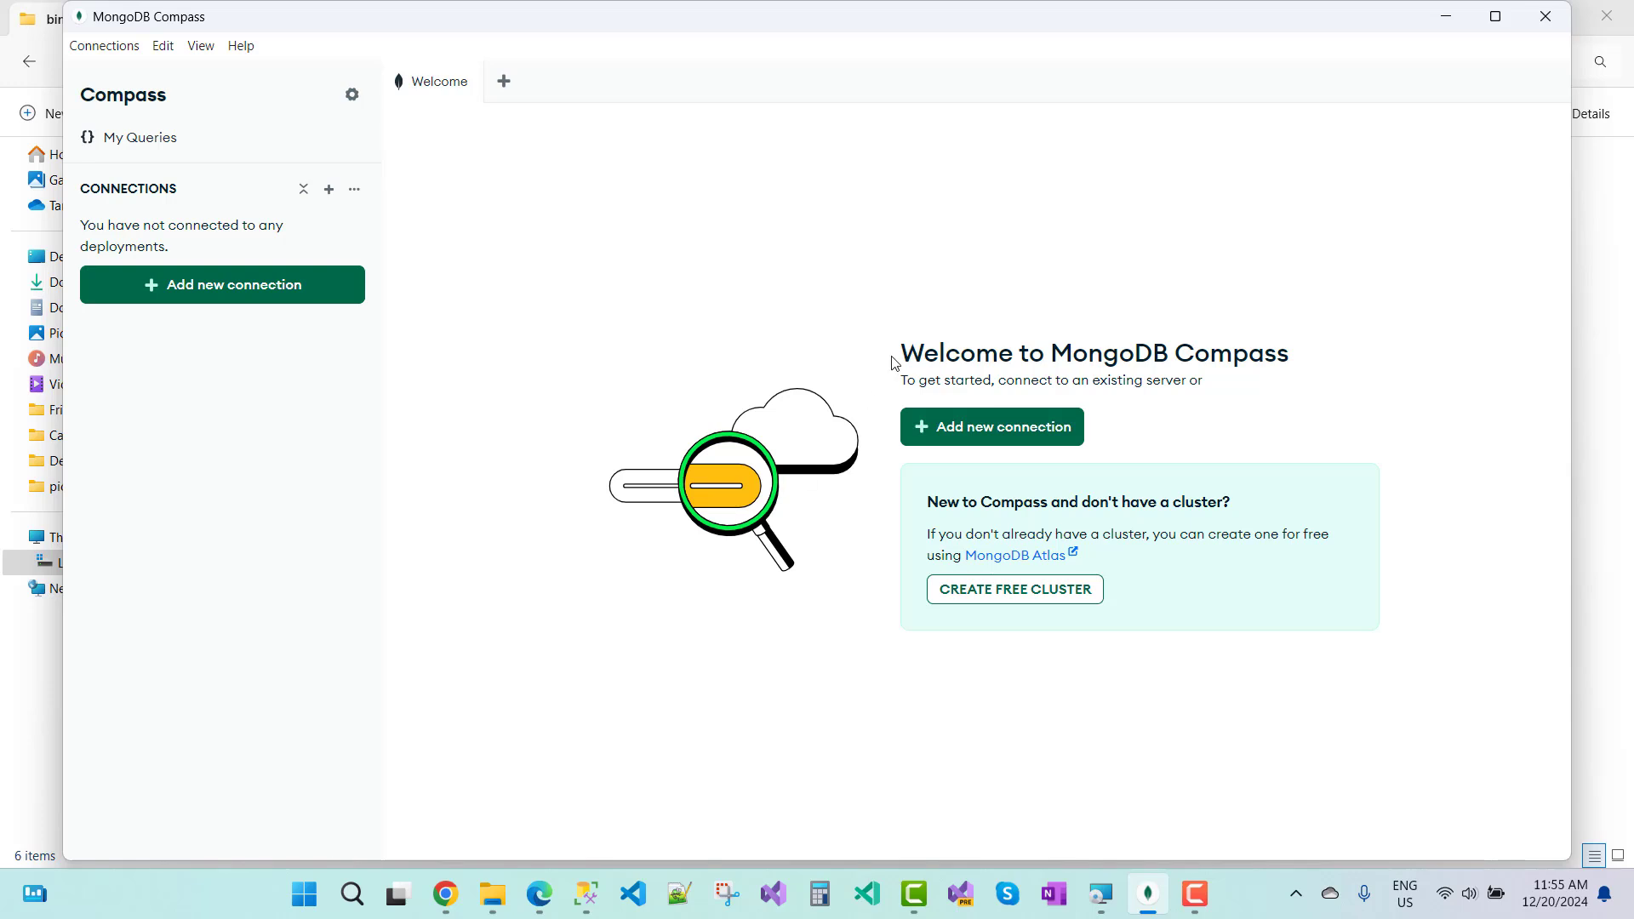
click(981, 426)
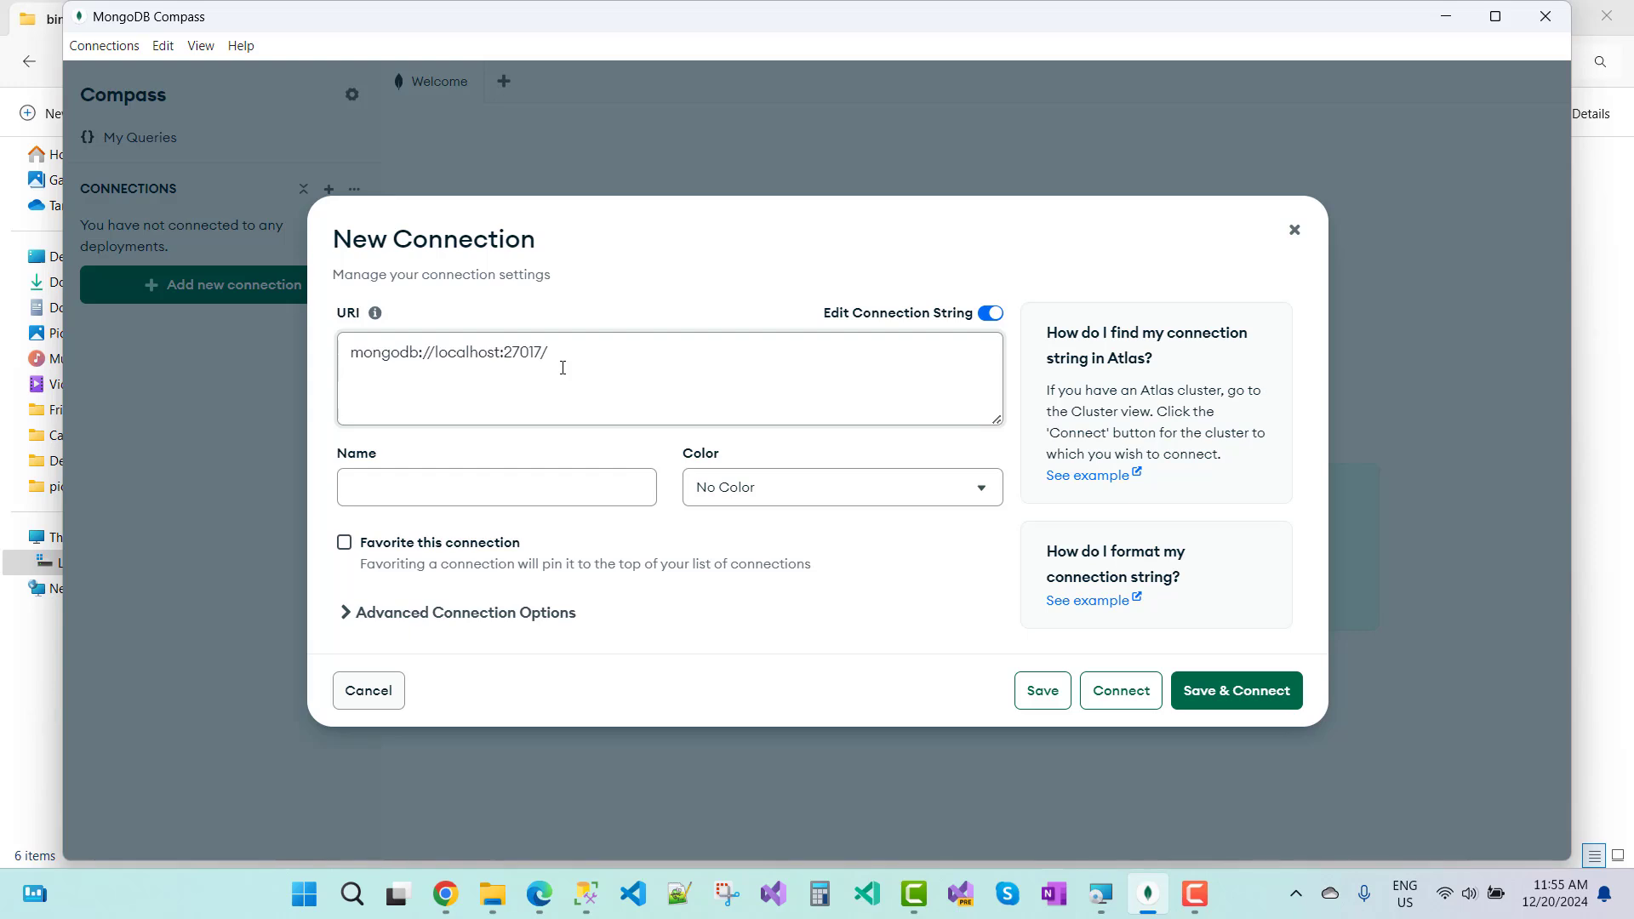
click(375, 485)
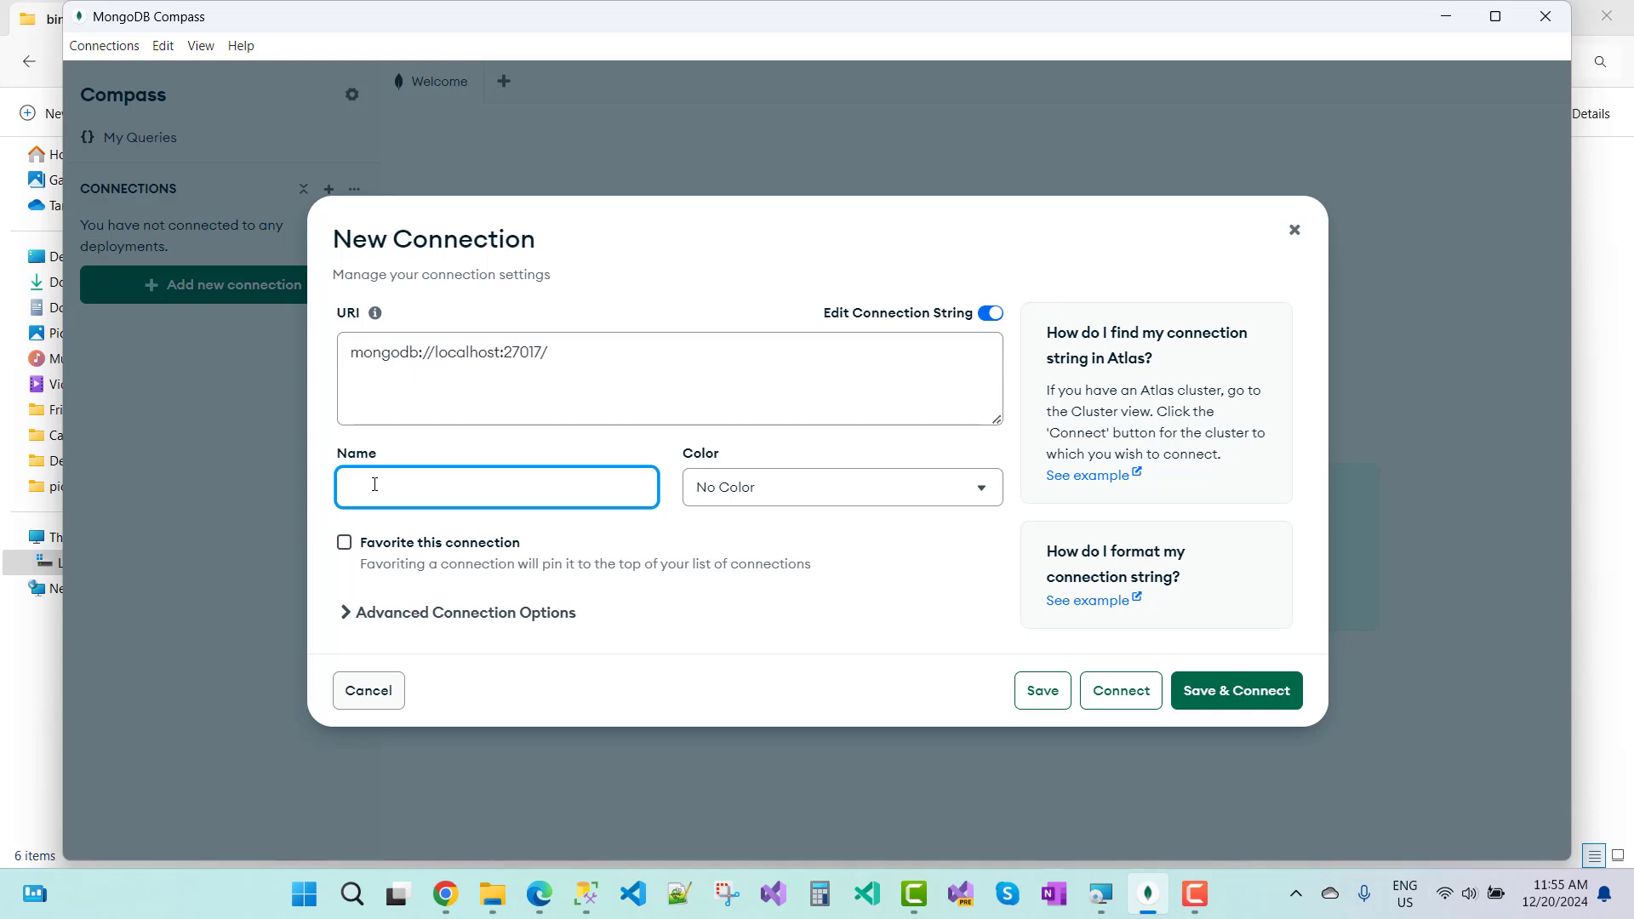
text(localhost)
click(1232, 693)
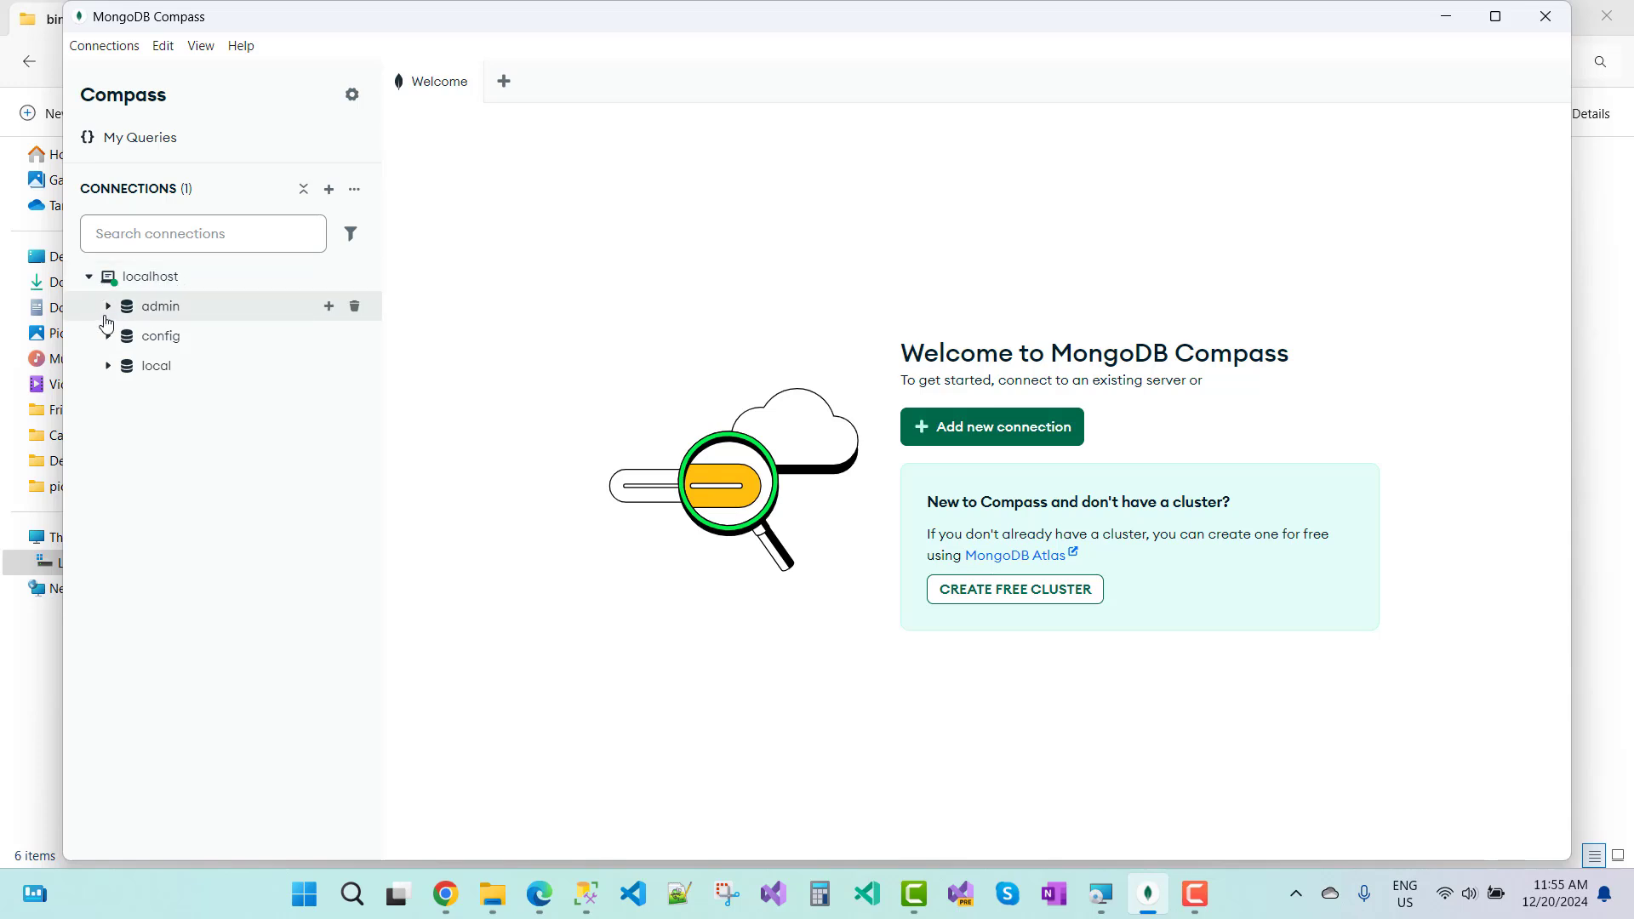
Expand the local database on the localhost connection and create a collection named Course in it
click(109, 368)
click(329, 366)
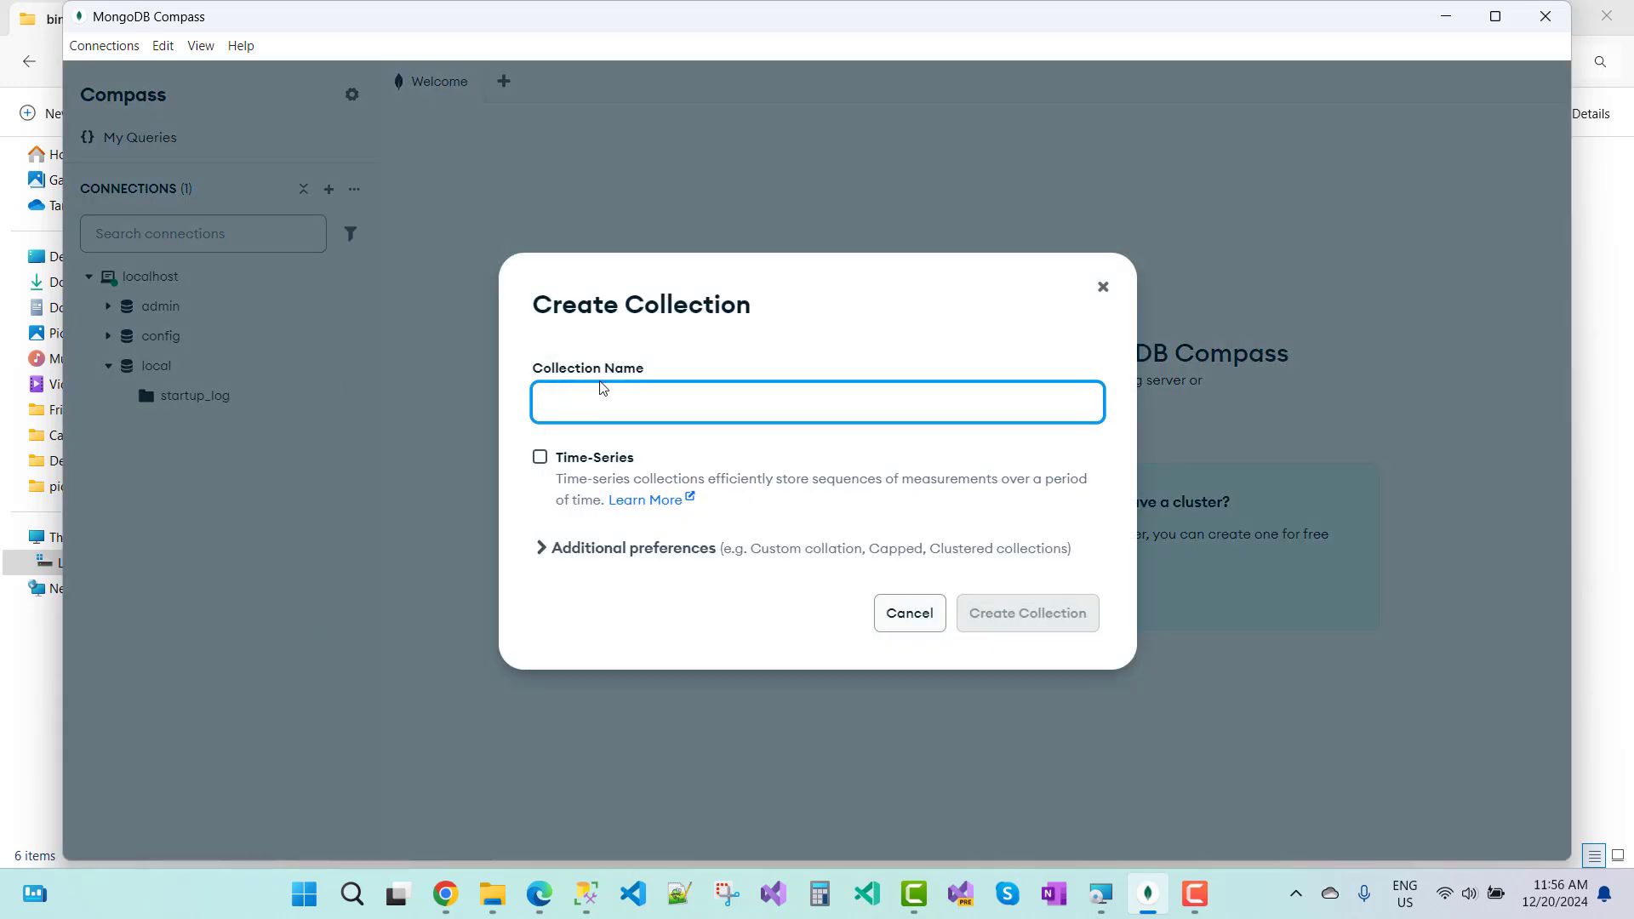
click(909, 614)
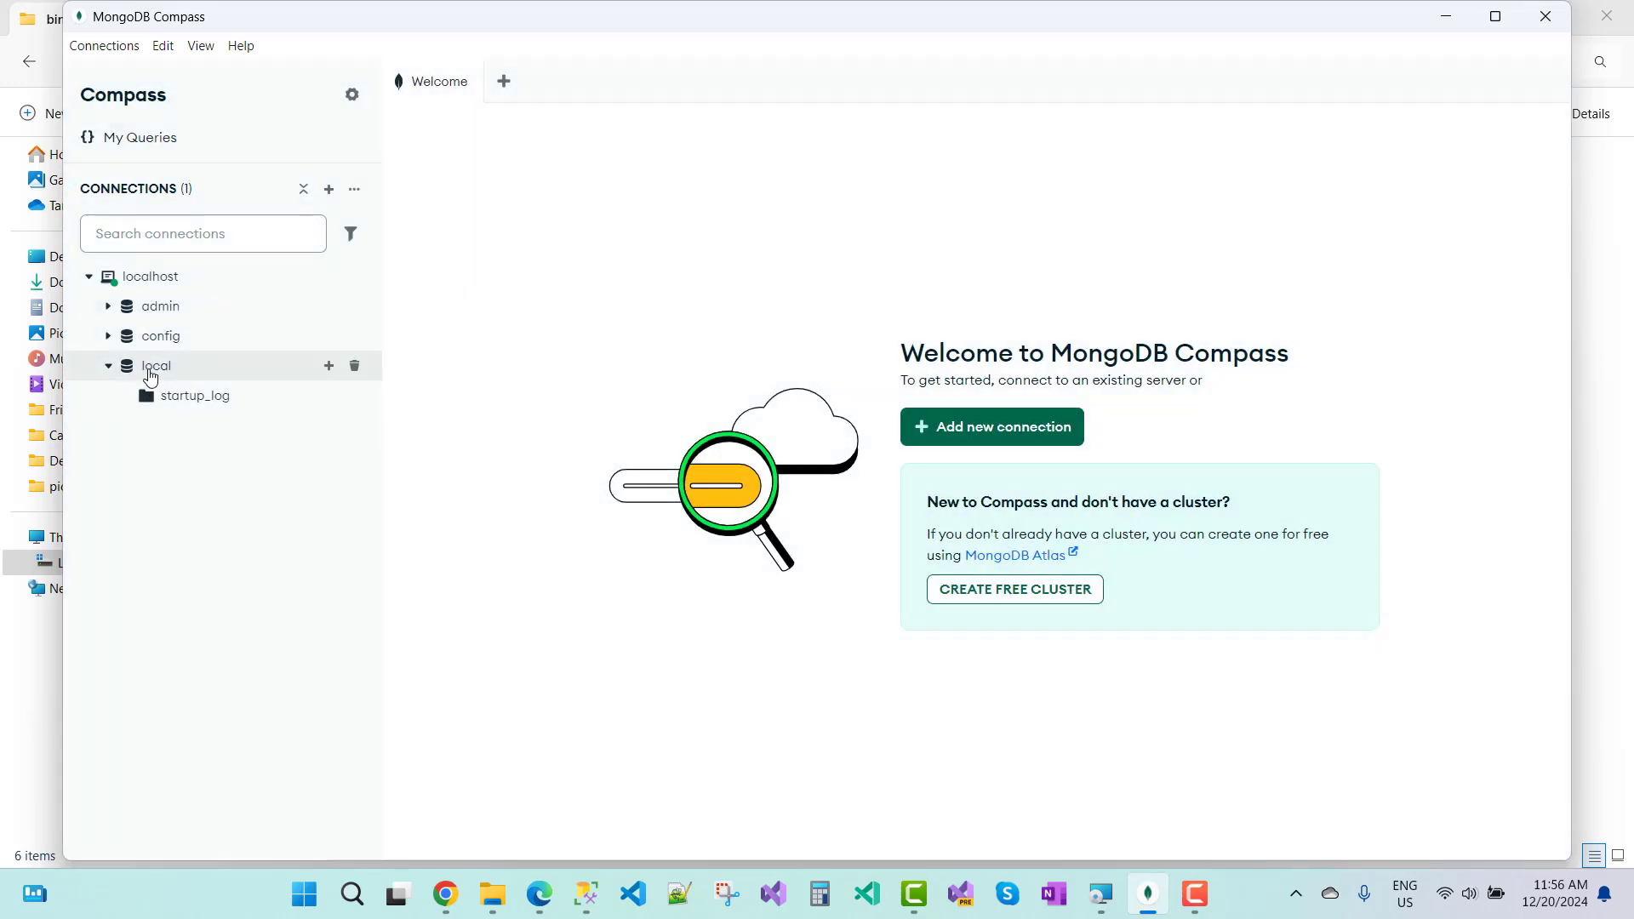
click(328, 366)
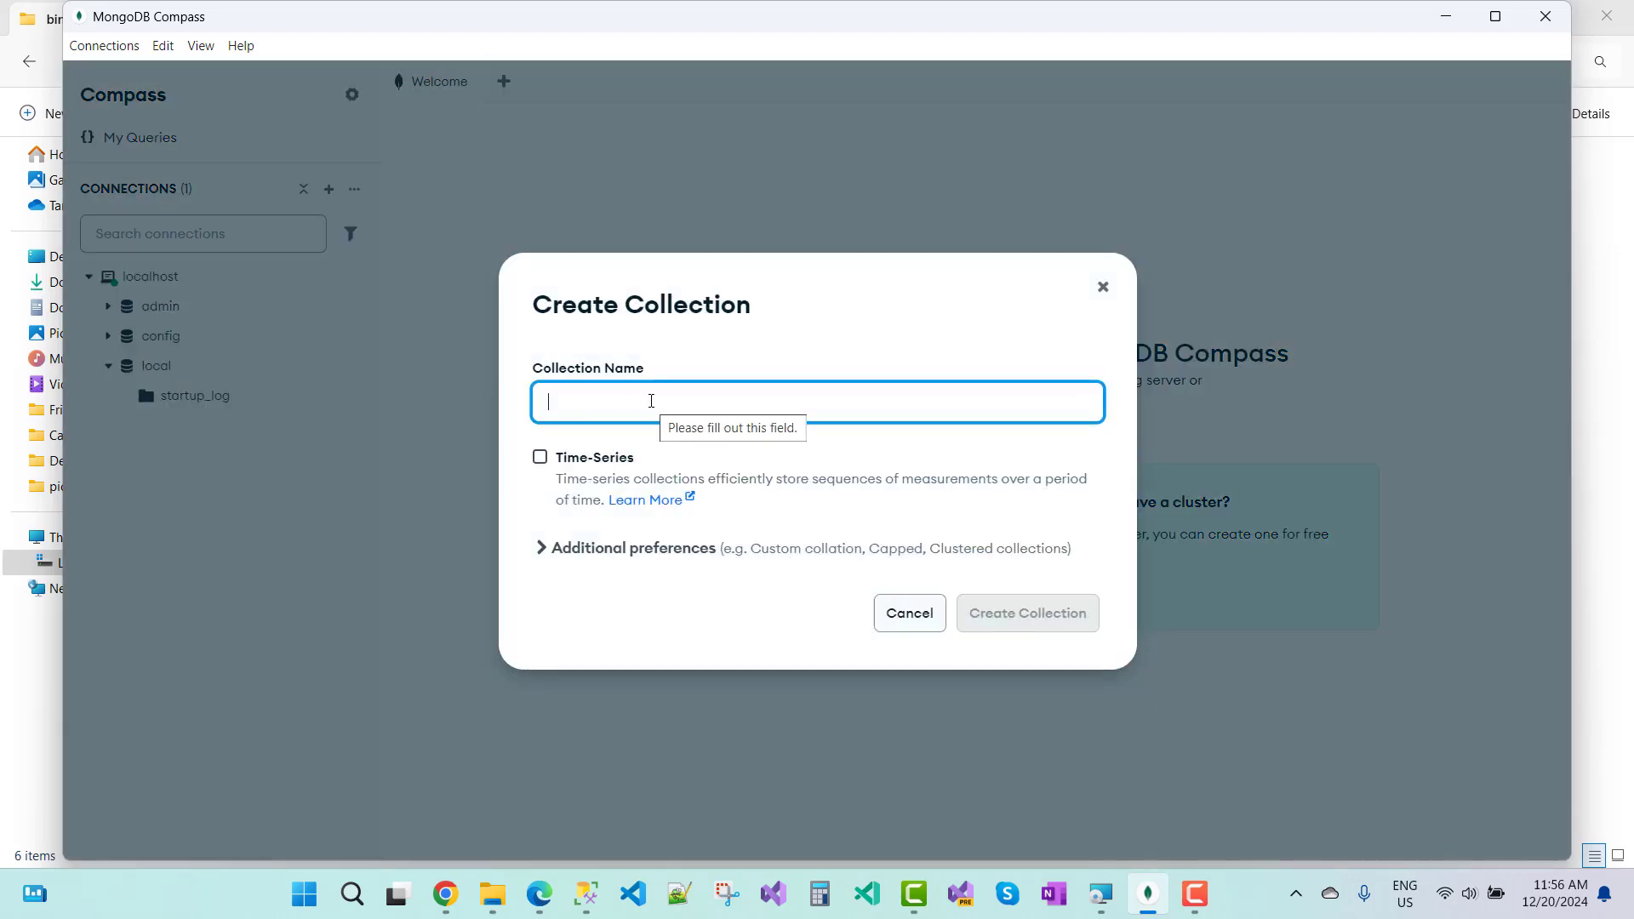
text(Course)
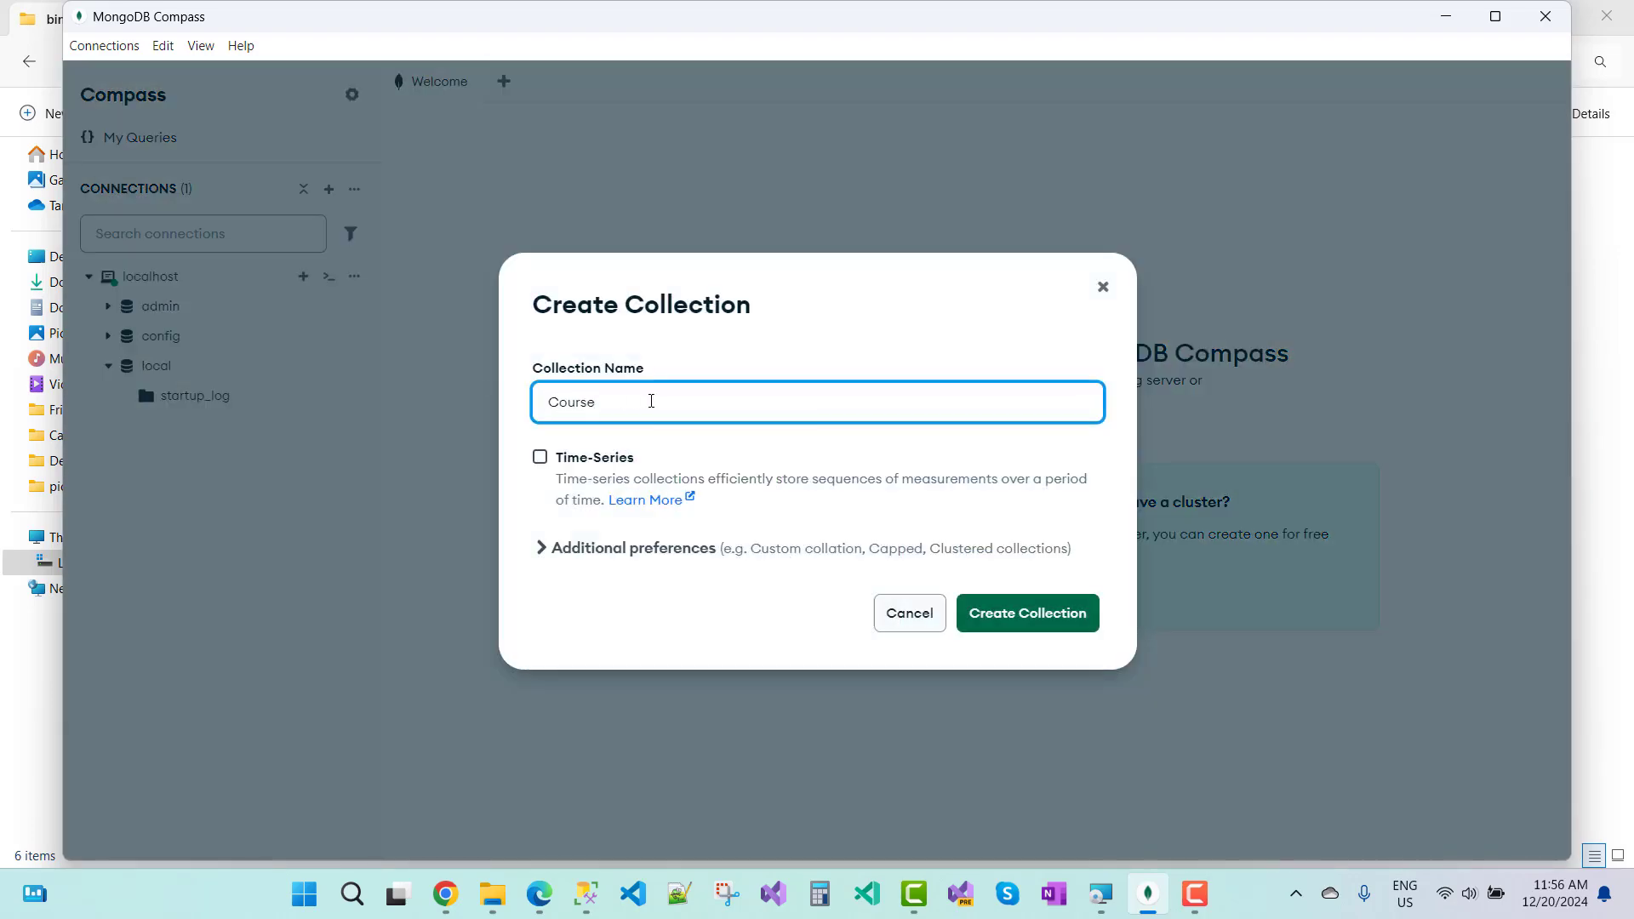
click(1054, 630)
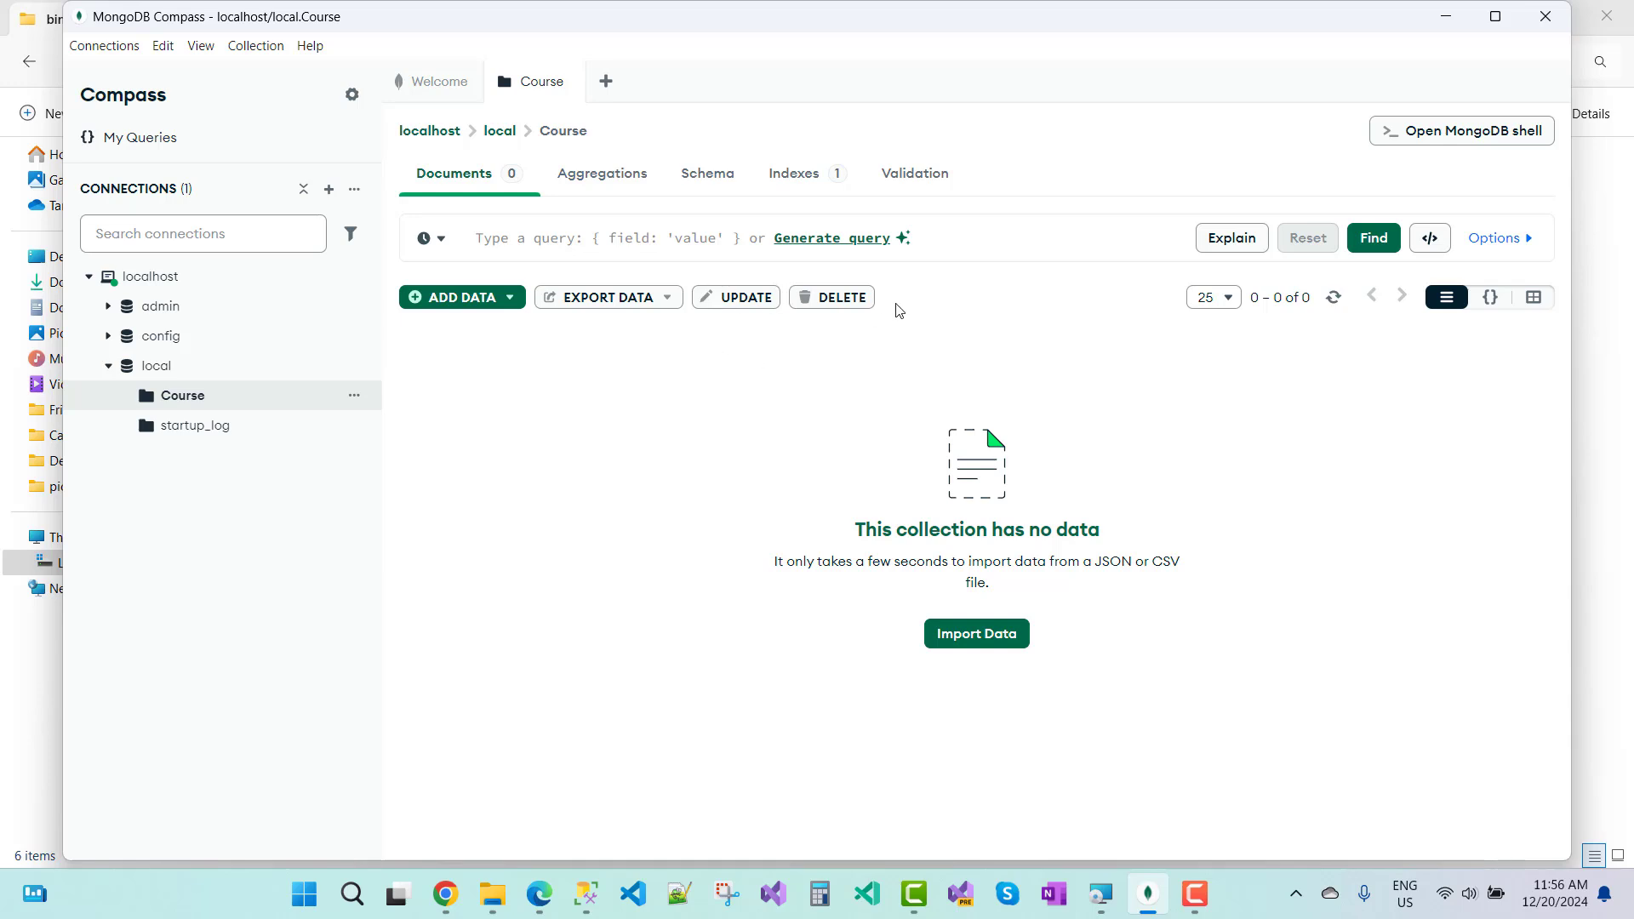
click(443, 300)
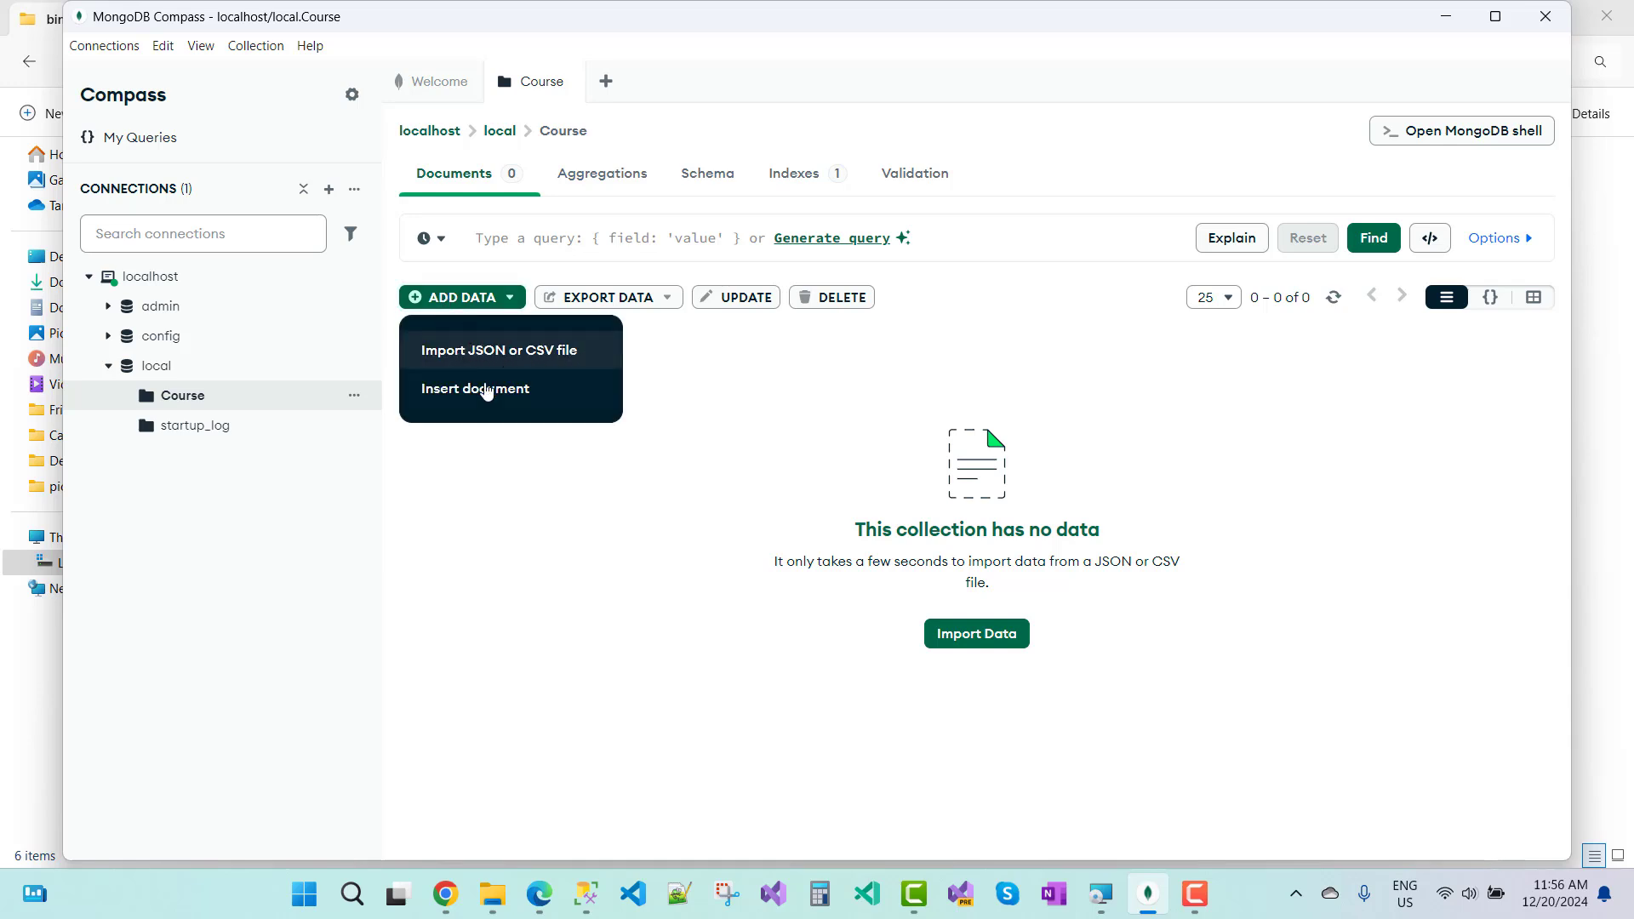
click(745, 449)
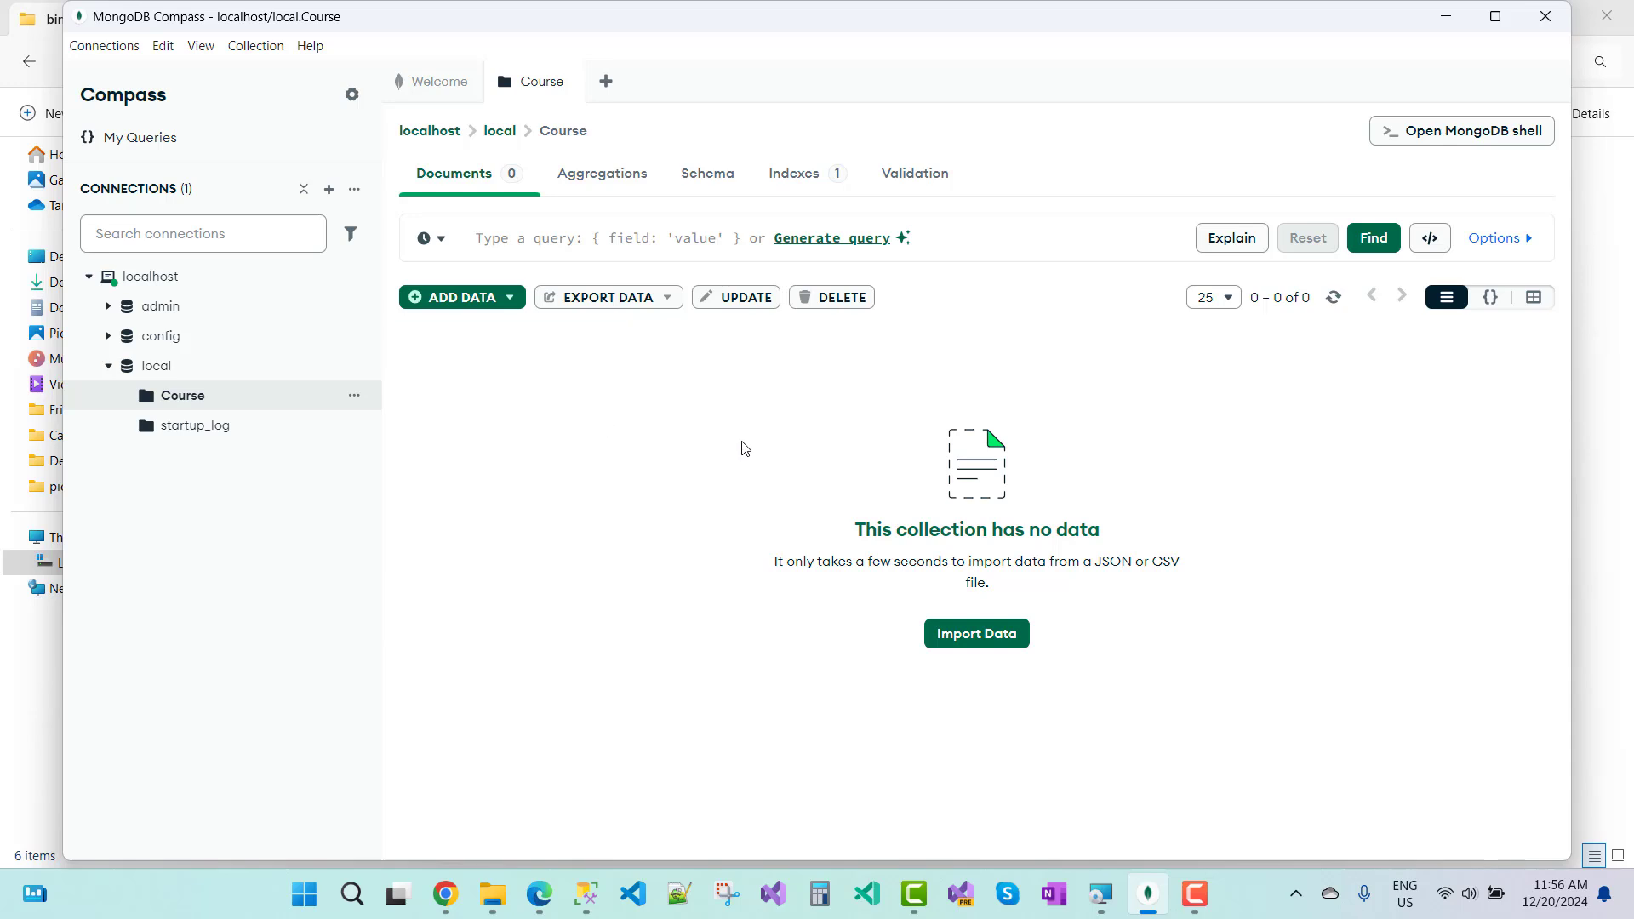